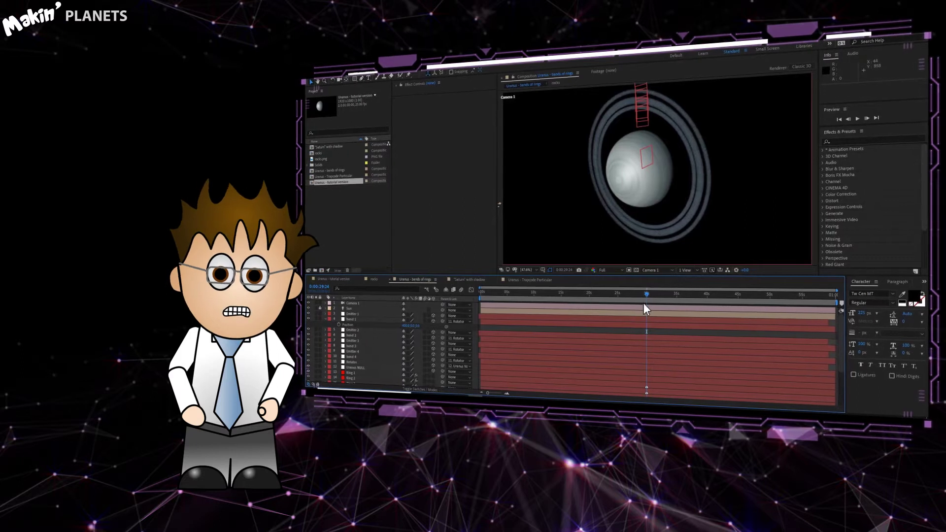
Step: In the rocks composition, hide Adjustment Layer 3 and select it to inspect its Hue/Saturation effect
scroll(380, 323, "down", 3)
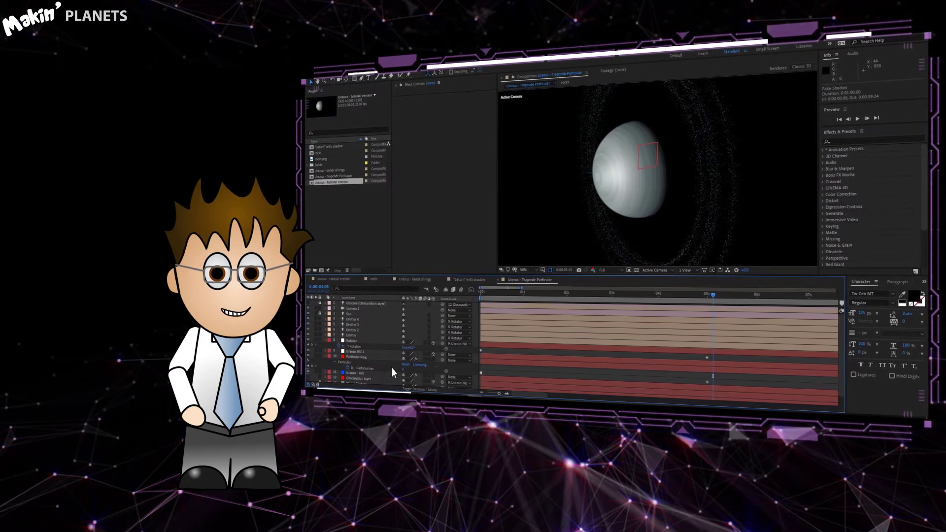
left_click(377, 280)
left_click(317, 302)
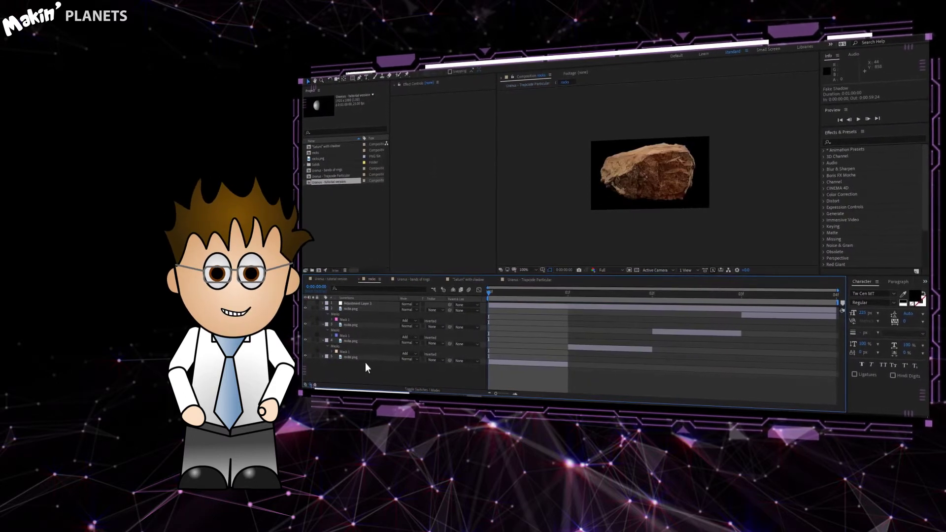
left_click(353, 303)
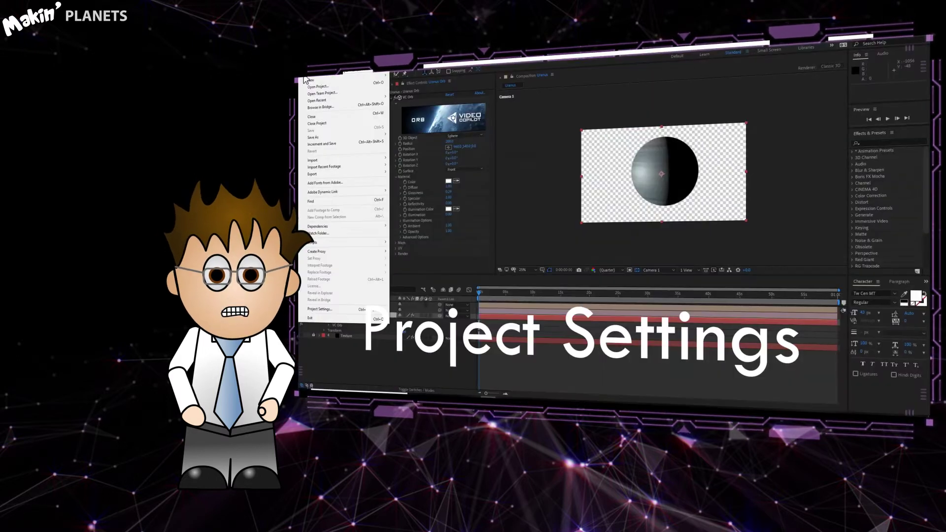
Step: Check the Expressions Engine on the Expressions tab of Project Settings
left_click(344, 308)
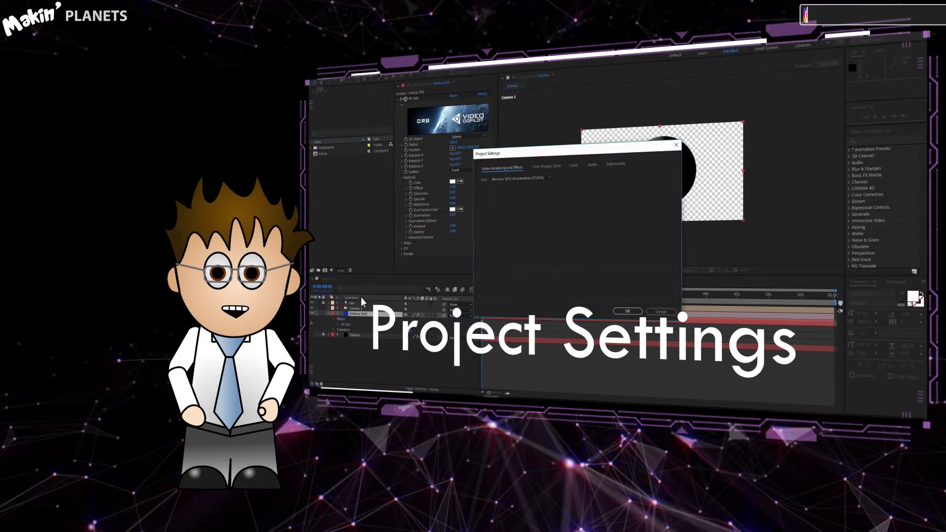
left_click(614, 164)
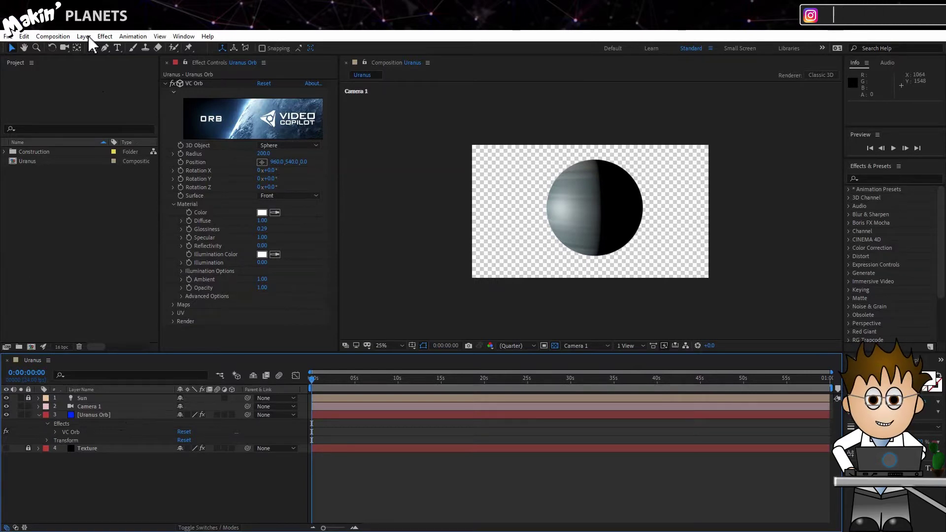
Step: Add a null object layer and place it just above the Uranus Orb layer
left_click(84, 36)
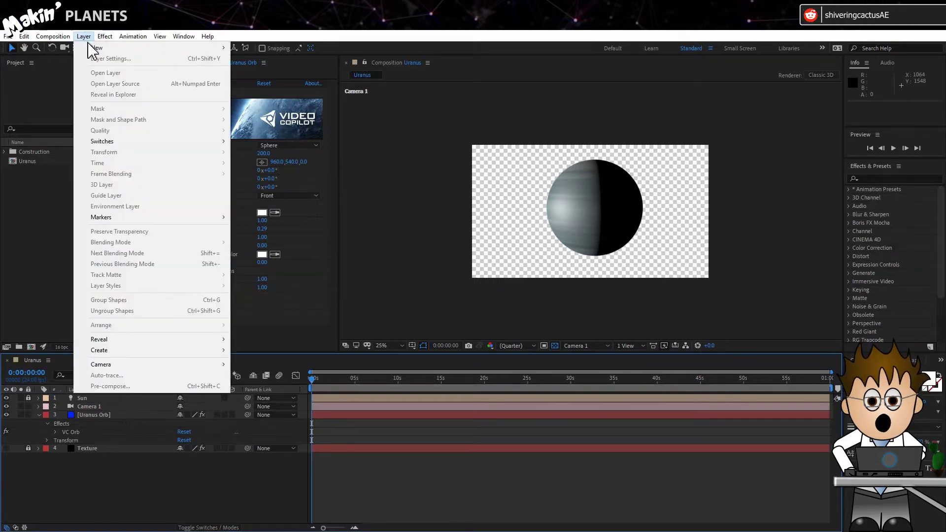
mouse_move(94, 47)
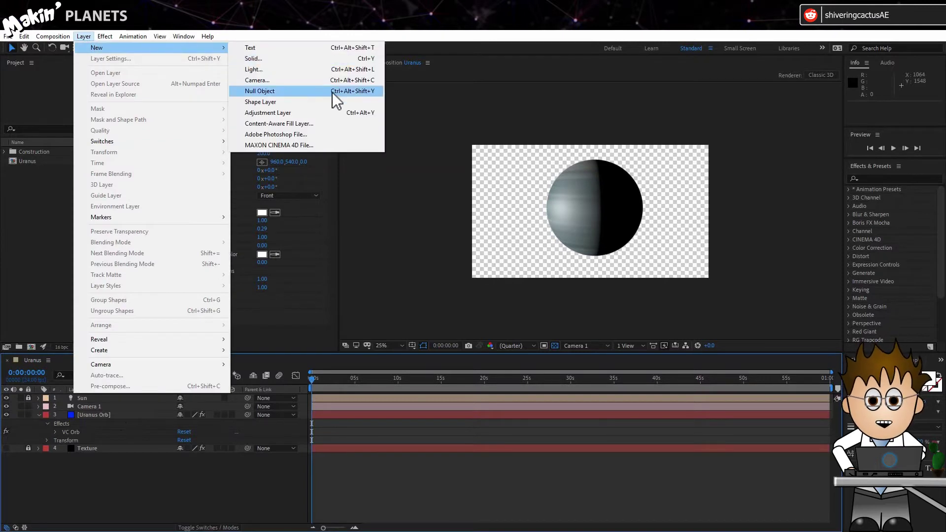
left_click(261, 91)
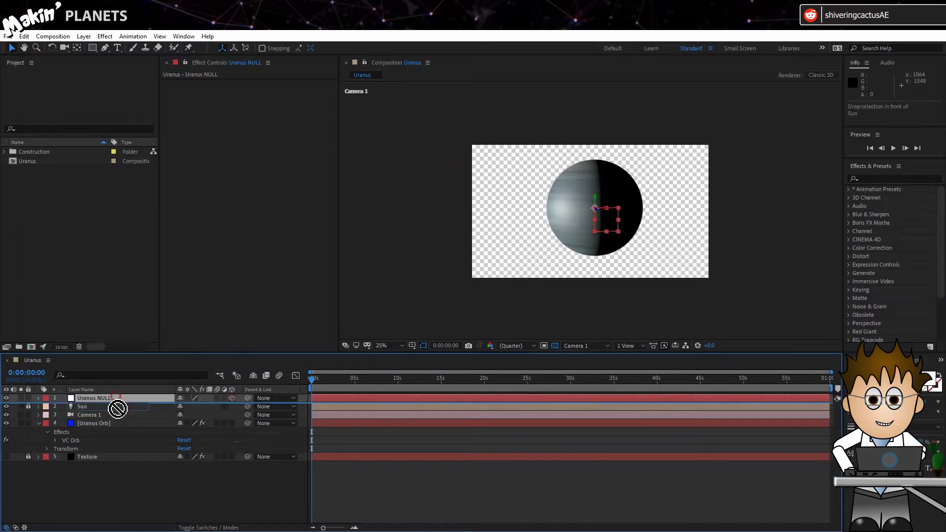
left_click_drag(117, 409, 42, 422)
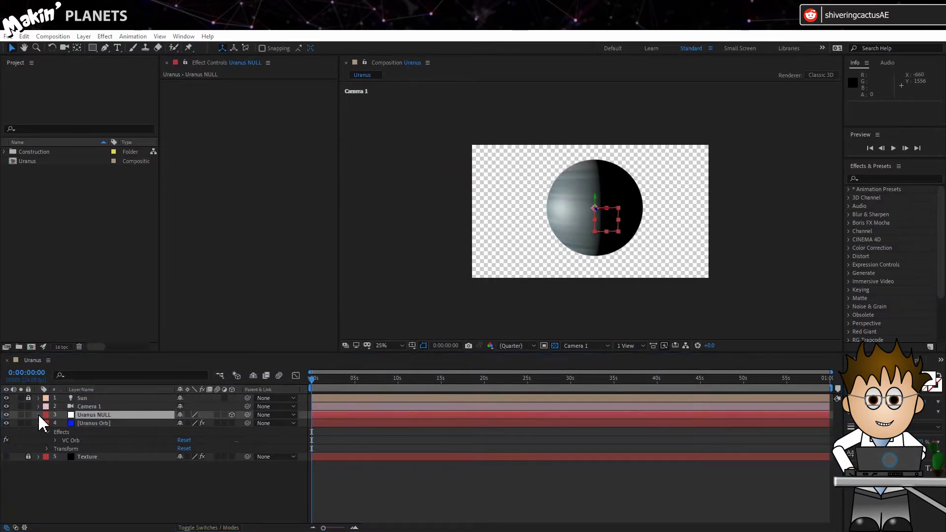
Step: Link the VC Orb's Position to the Uranus NULL's Position
left_click(39, 416)
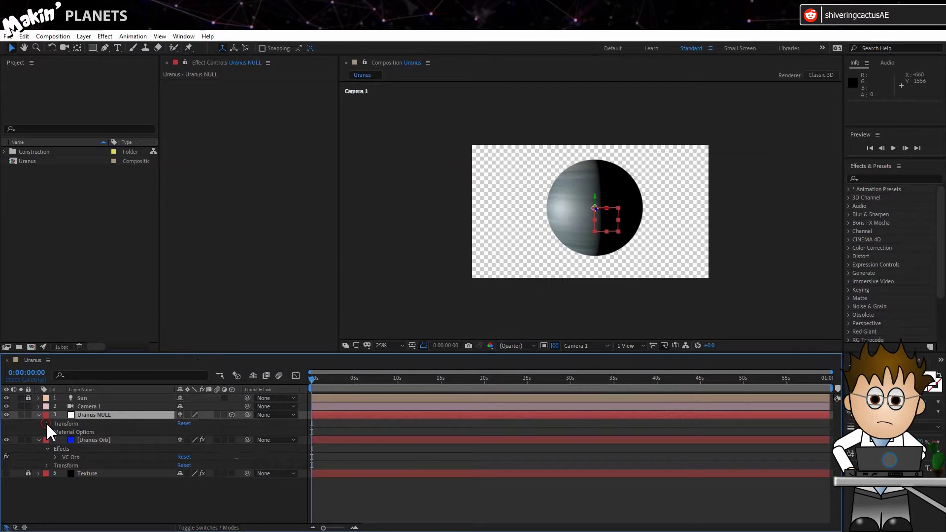
left_click(47, 424)
scroll(45, 451, "down", 6)
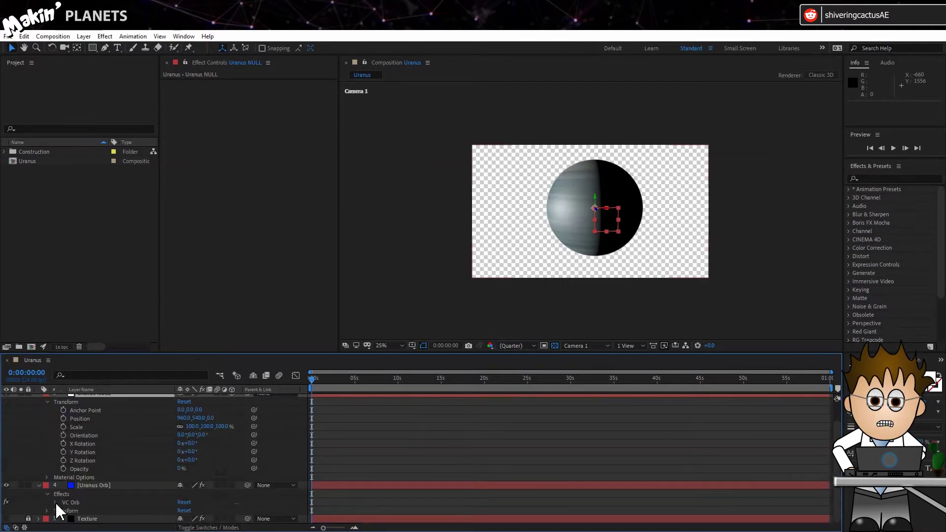
scroll(68, 470, "up", 3)
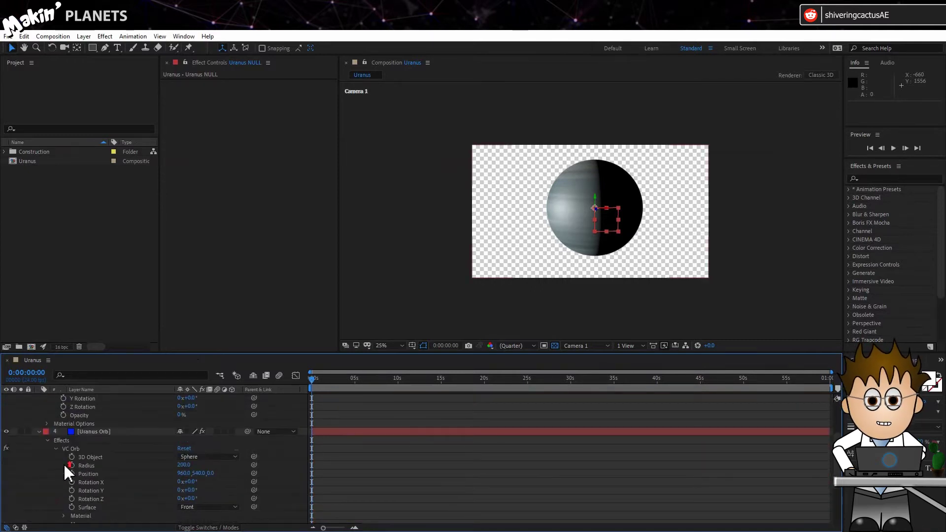
scroll(68, 472, "up", 6)
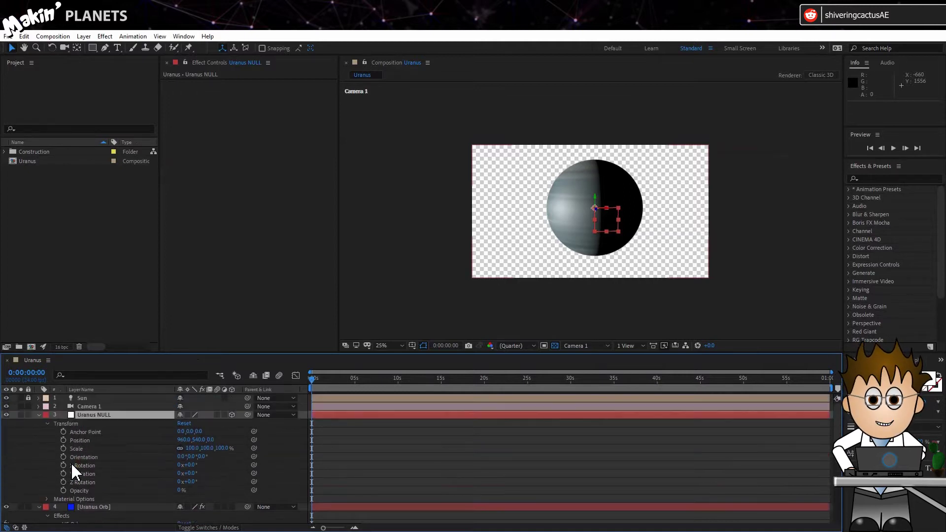
scroll(74, 470, "down", 3)
scroll(154, 499, "down", 3)
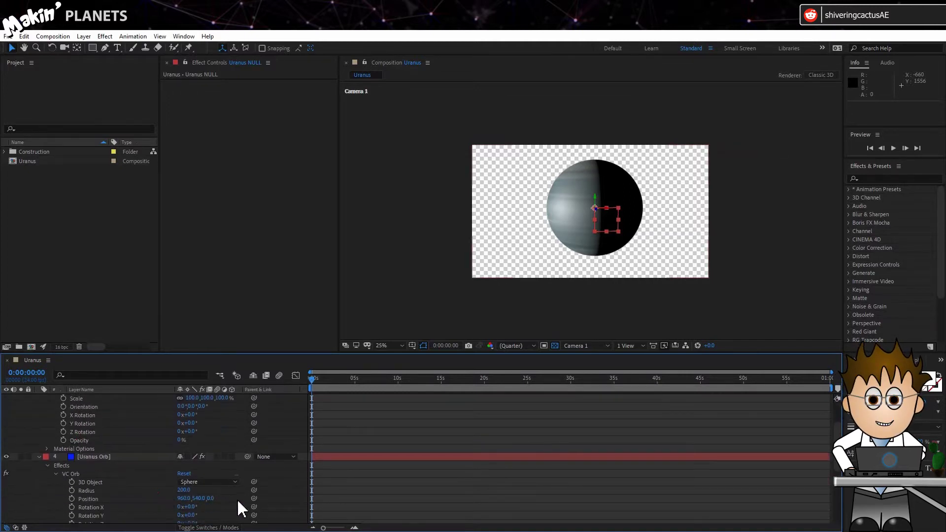
left_click_drag(254, 497, 124, 395)
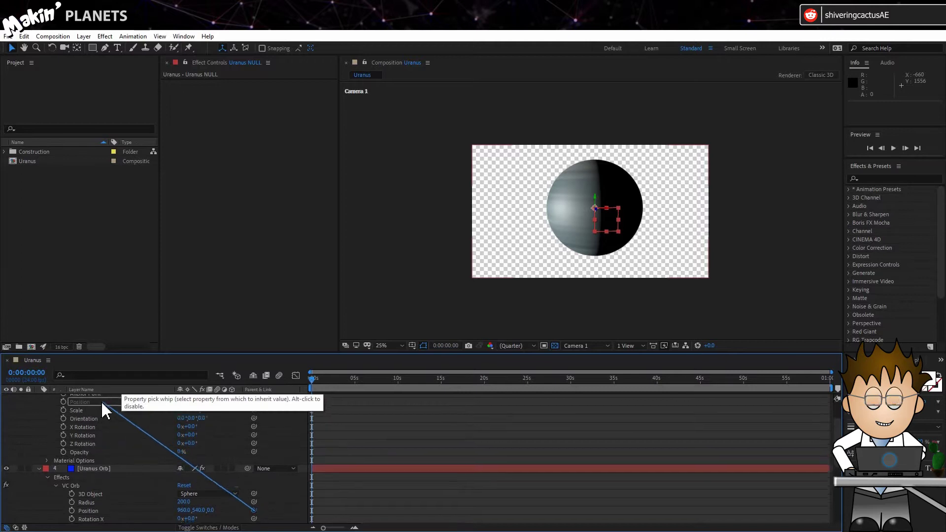
left_click_drag(102, 402, 98, 410)
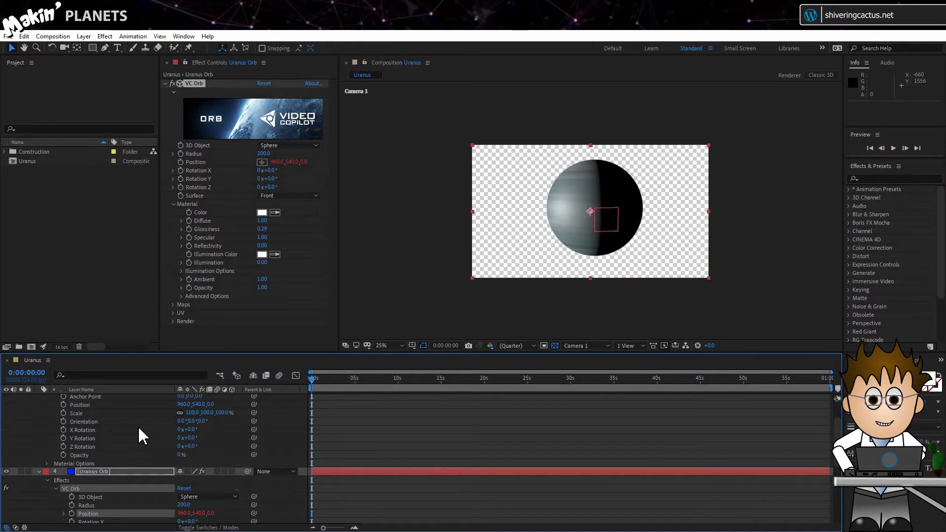
Step: Link the orb's Rotation X and Rotation Y to the null's X and Y Rotation
scroll(139, 435, "down", 1)
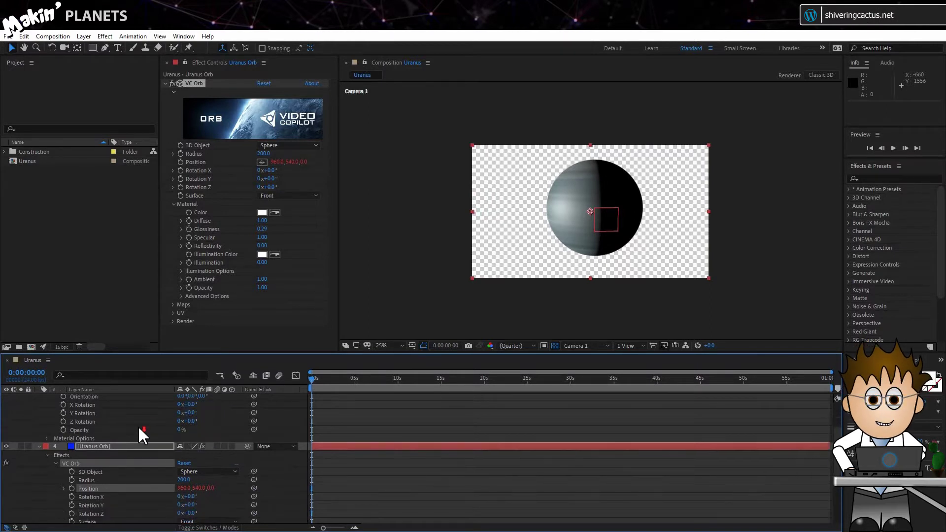
left_click_drag(254, 499, 96, 403)
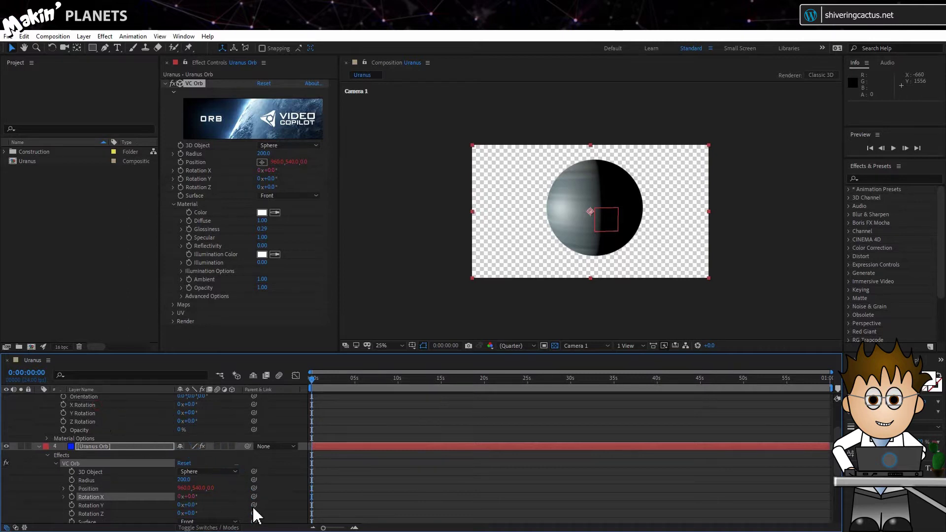
left_click_drag(253, 505, 88, 421)
scroll(28, 432, "up", 3)
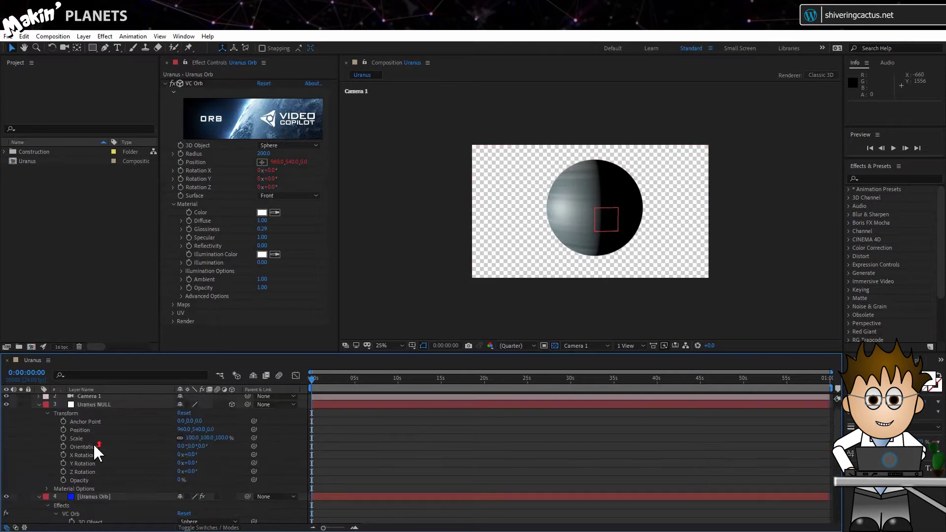
Step: Duplicate Uranus NULL as a layer named Rotator, parented to Uranus NULL
left_click(99, 415)
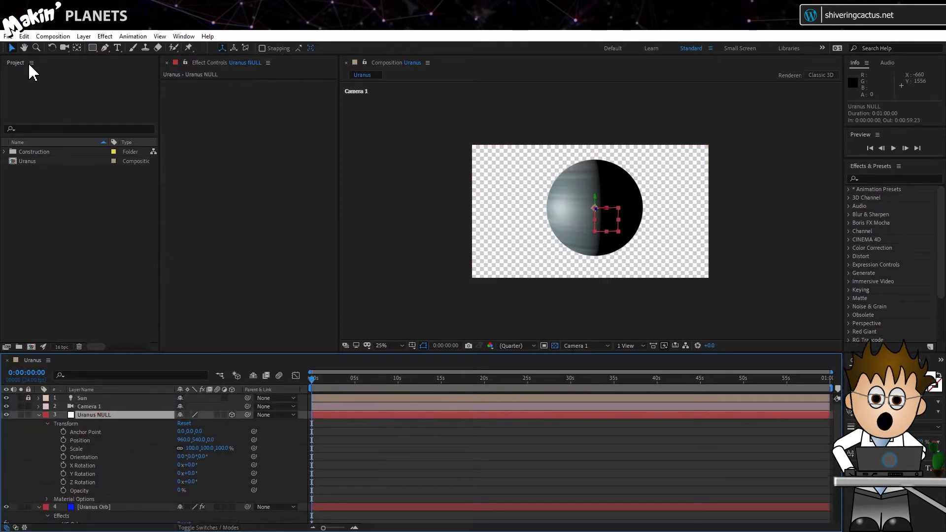
left_click(24, 37)
left_click(63, 163)
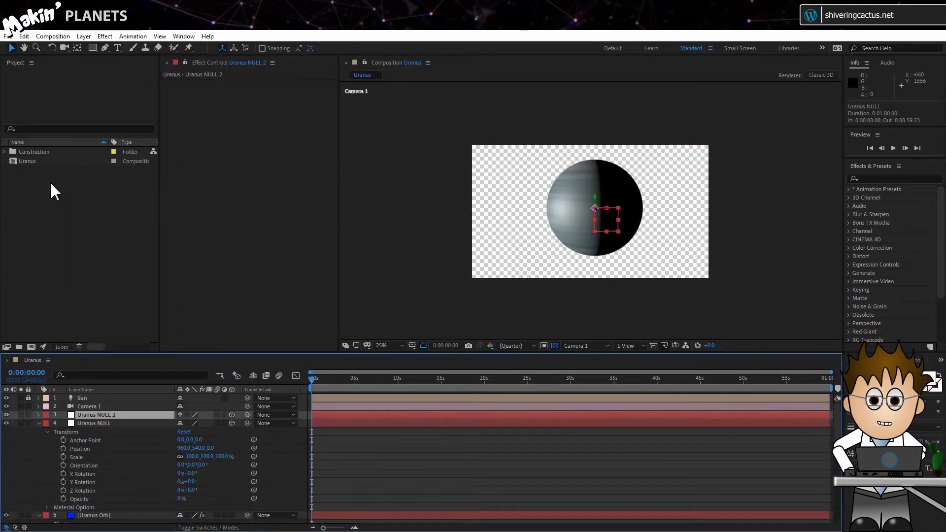
key("Return")
type("Rotator")
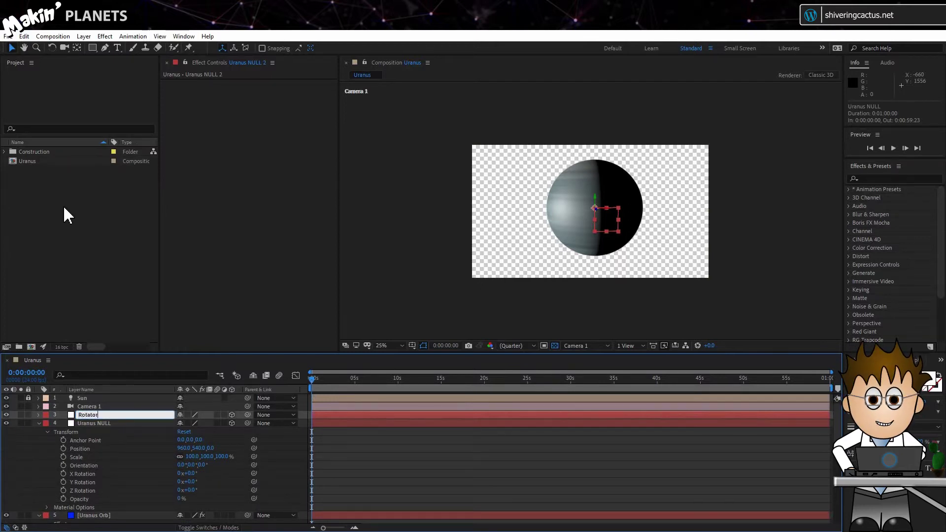
key("Return")
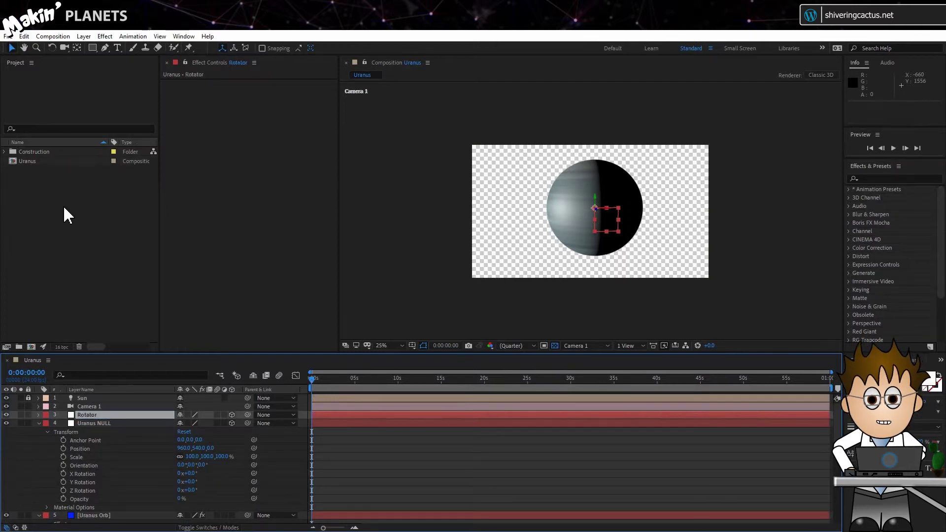
left_click_drag(248, 414, 114, 424)
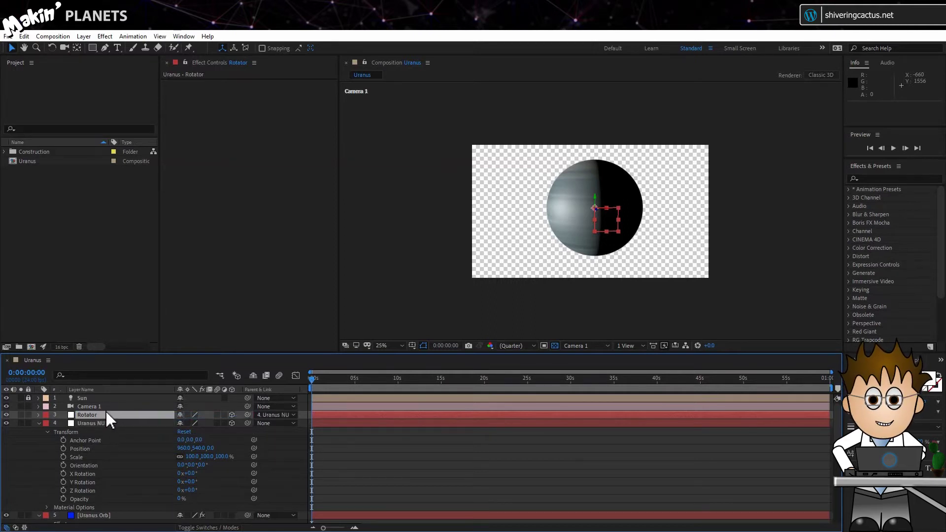
Step: Duplicate Rotator as 'Emitter Position' and parent it to Rotator
key("ctrl+d")
key("Return")
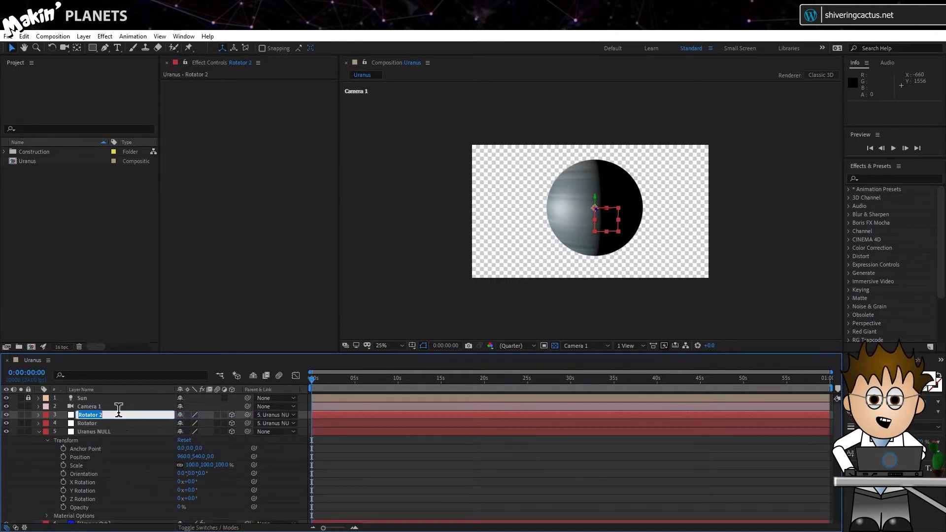
type("Emitter Posi")
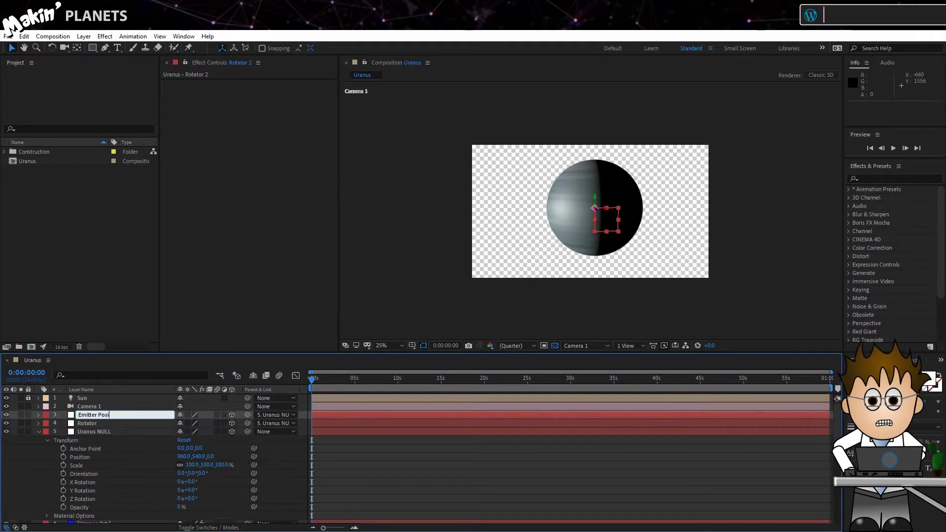
type("tion")
key("Return")
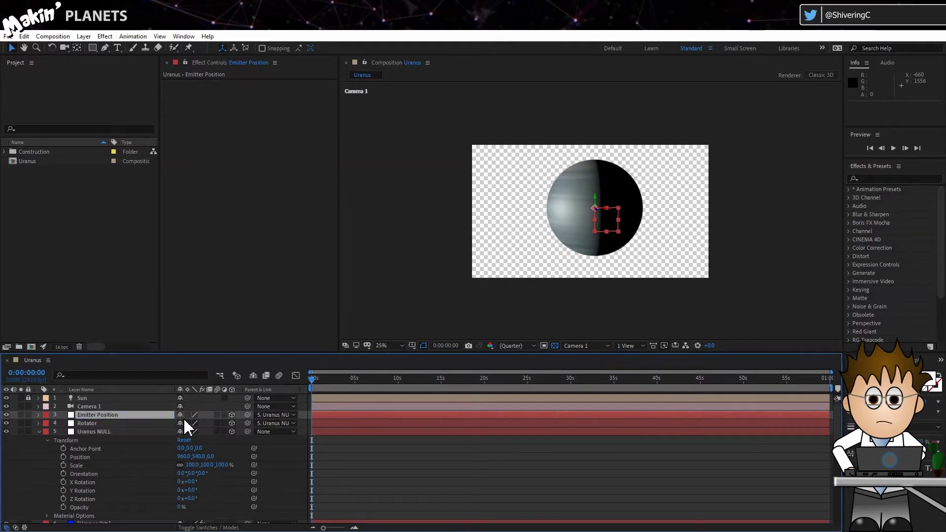
left_click_drag(128, 411, 93, 420)
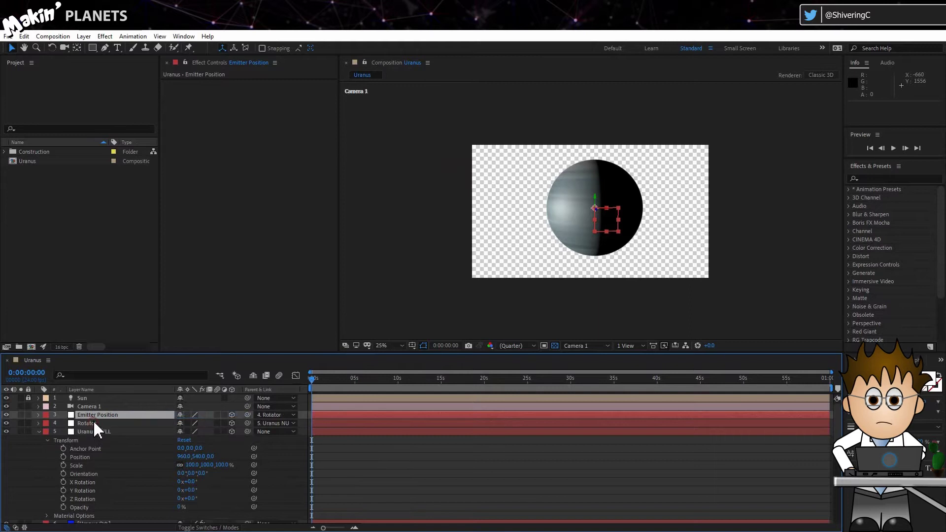
Step: Duplicate again as a layer named Emitter and set its parent to None
key("ctrl+d")
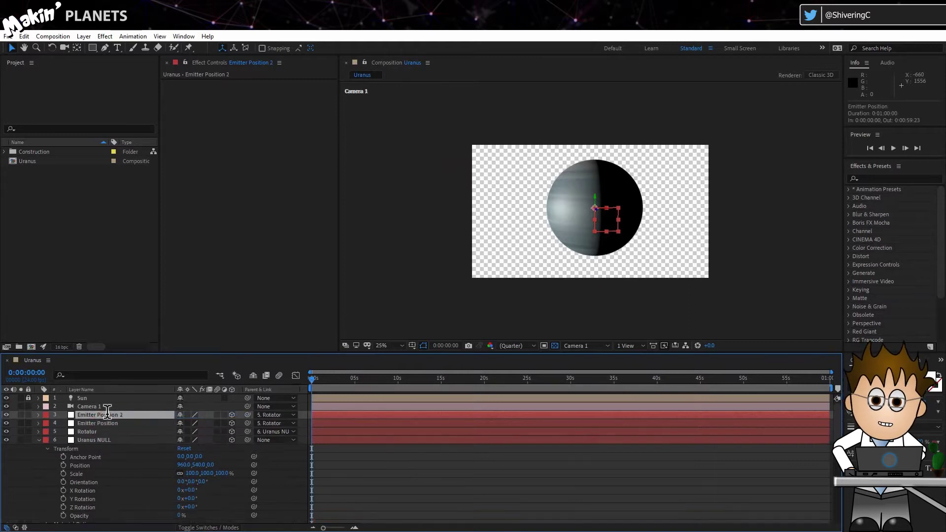
key("Return")
type("Emitter")
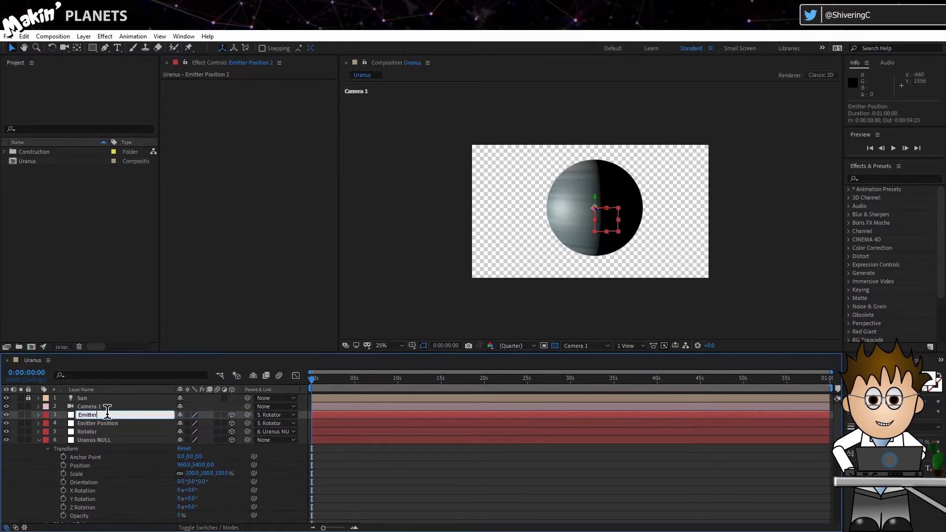
key("Return")
left_click(259, 416)
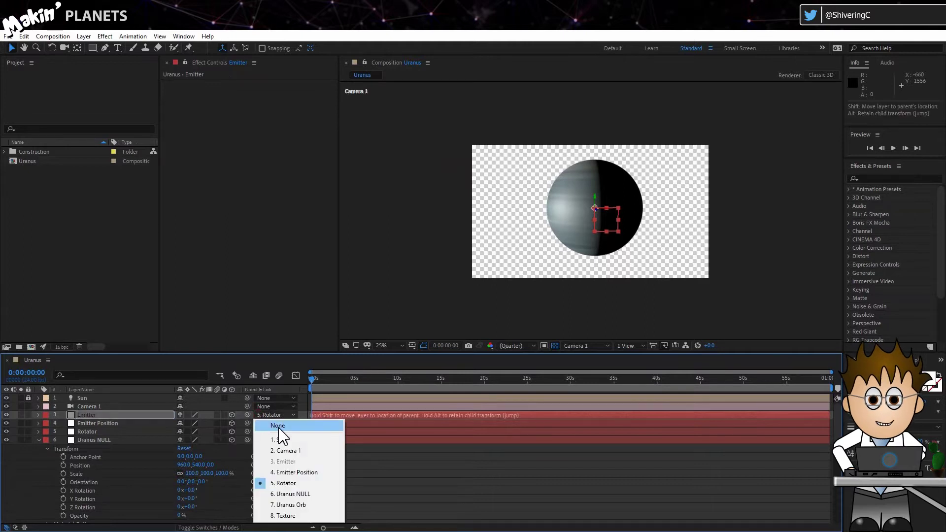
left_click(278, 426)
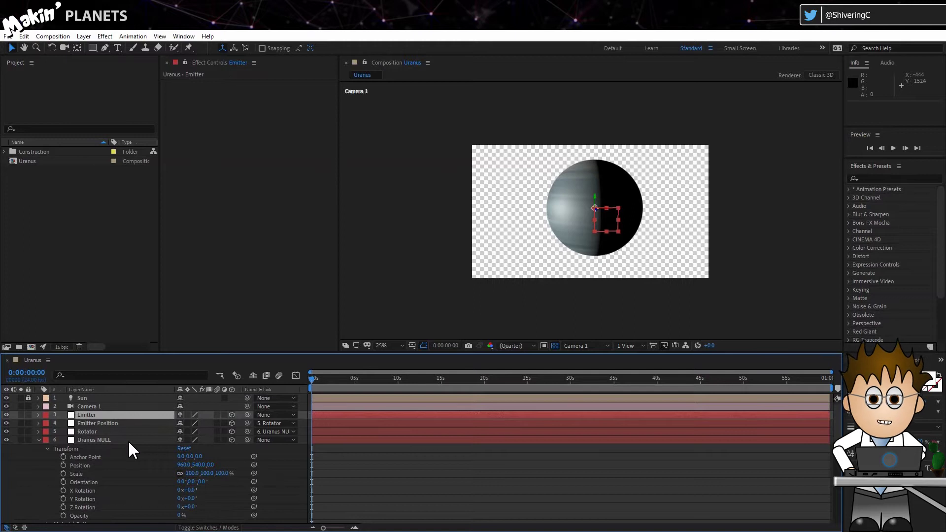
Step: Give the Emitter's Position a toWorld expression that follows the Emitter Position layer
key("p")
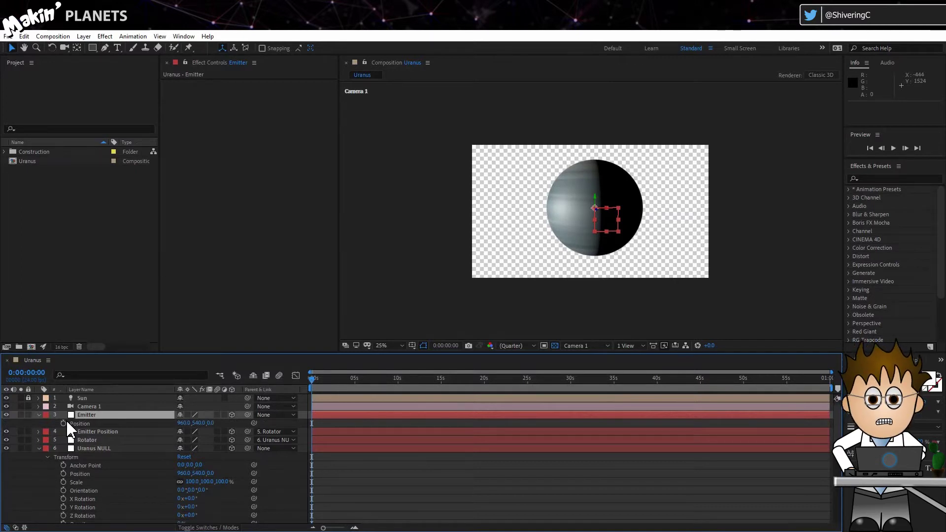
left_click(66, 422, "alt")
type("L=thisComp.layer(\"Emitter Position\"); L.toWorld([0,0,0])")
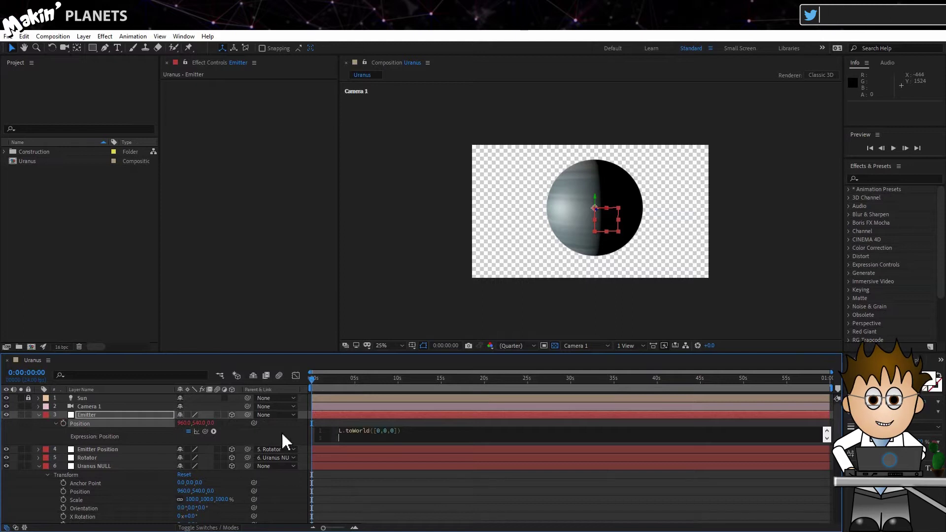
left_click(285, 442)
Step: Test the link by dragging Emitter Position along X, then set its X to 0
left_click(109, 450)
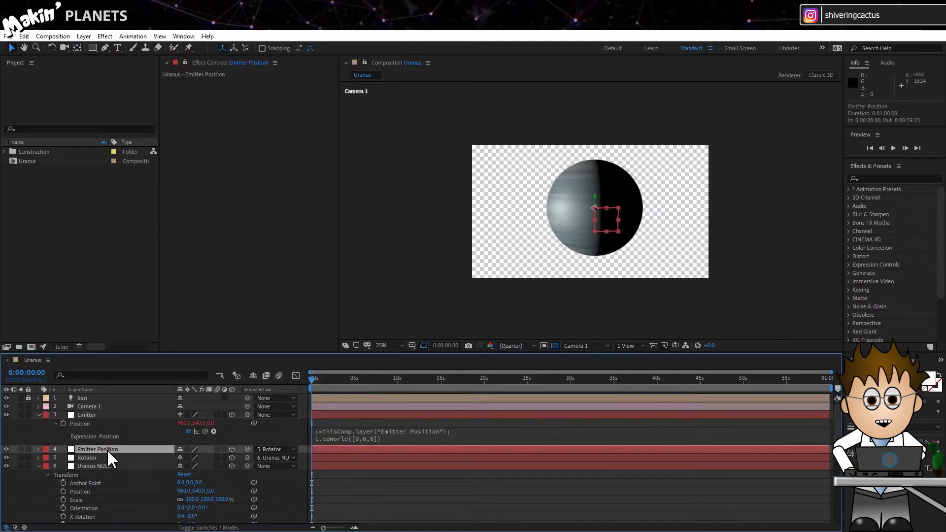
key("p")
left_click_drag(183, 458, 276, 465)
left_click_drag(182, 460, 9, 452)
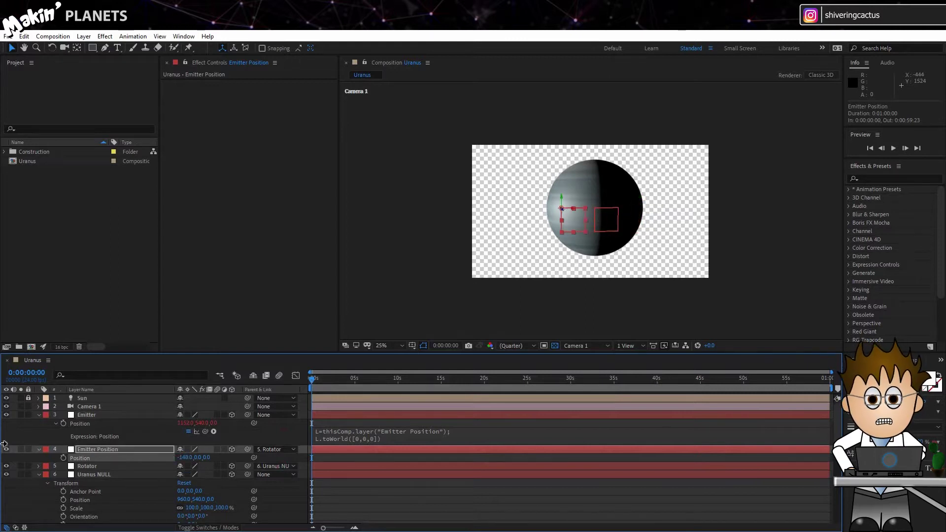
left_click(186, 457)
type("0")
key("Return")
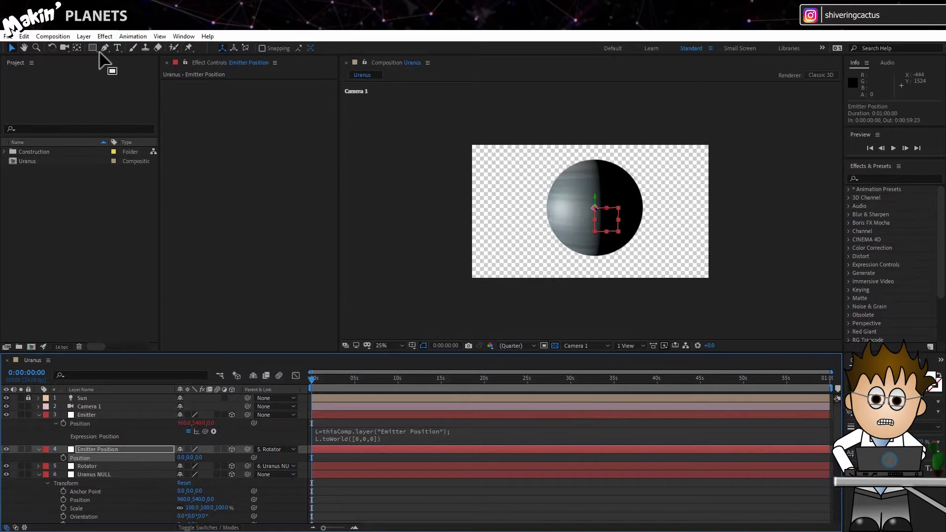
Step: Create a comp-size red solid named Ring and move it above Emitter
left_click(83, 36)
mouse_move(88, 48)
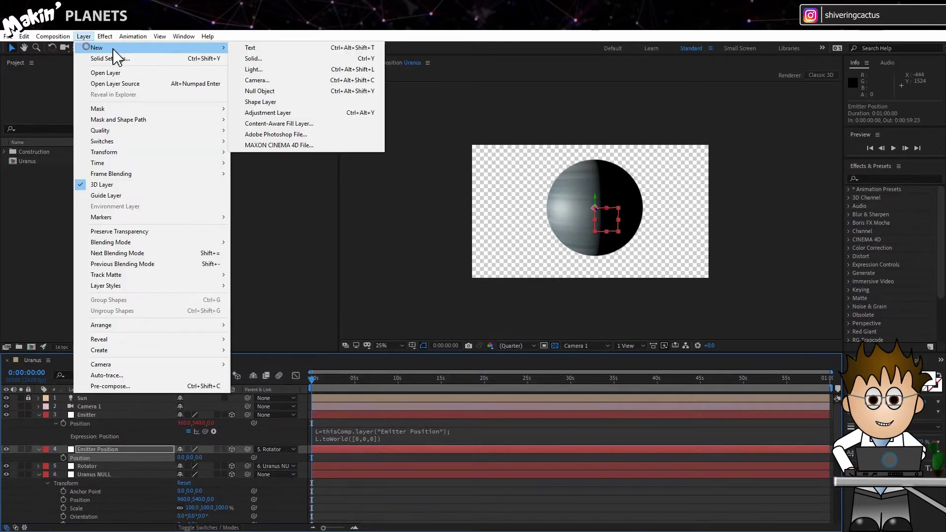
left_click(268, 59)
left_click(279, 309)
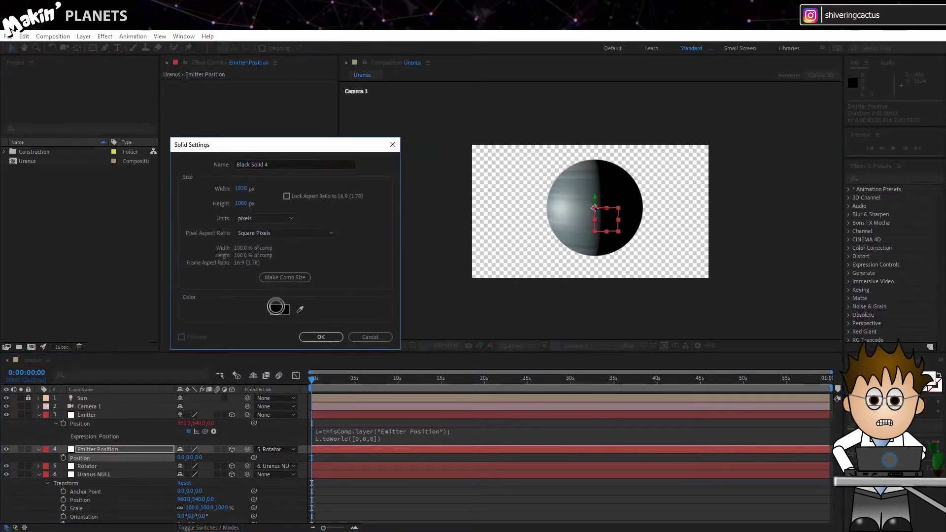
left_click(375, 284)
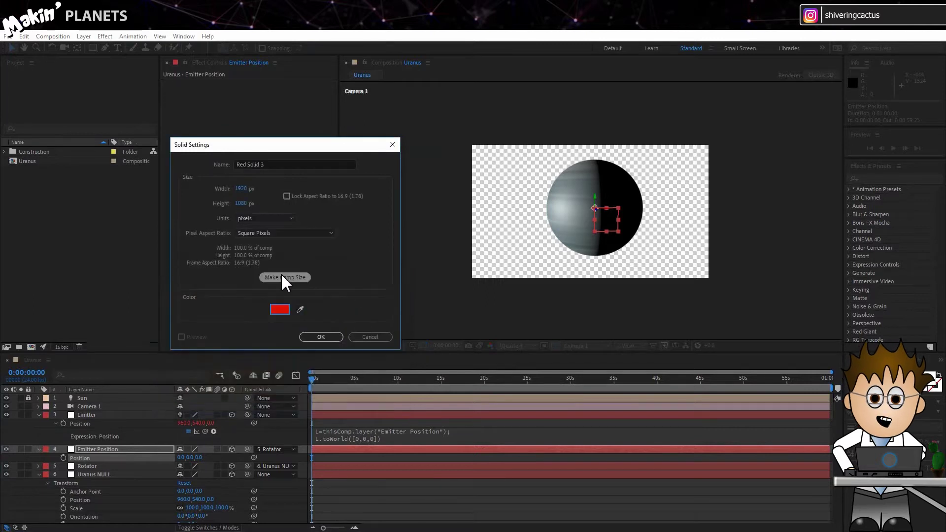
left_click(283, 278)
left_click(324, 337)
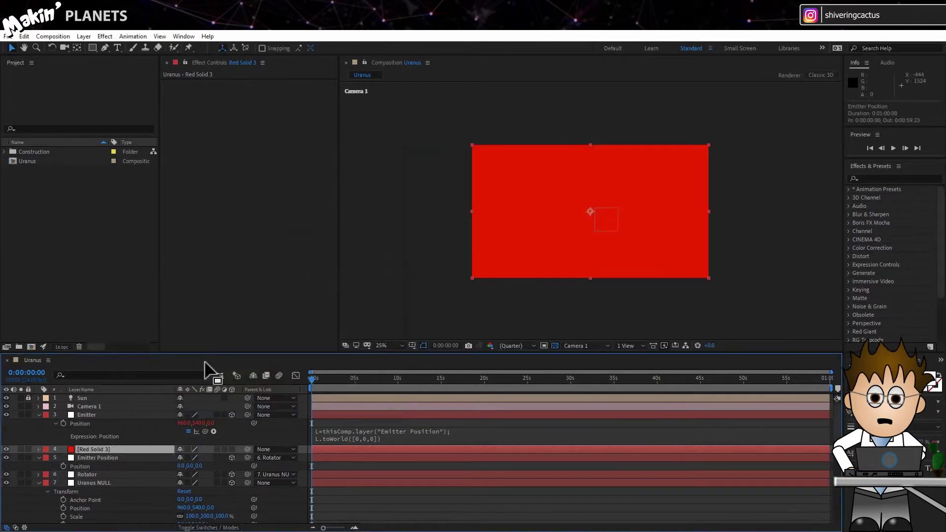
key("Return")
type("Ring")
key("Return")
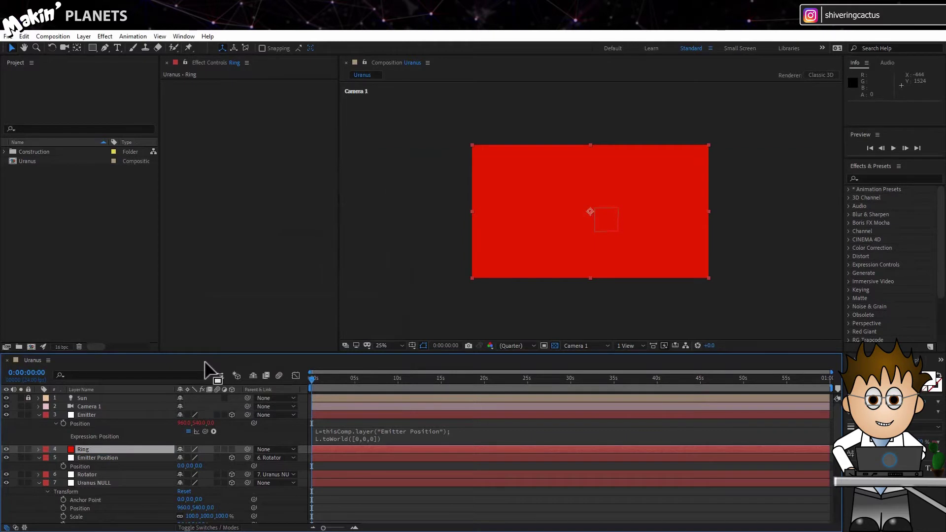
left_click_drag(101, 451, 97, 417)
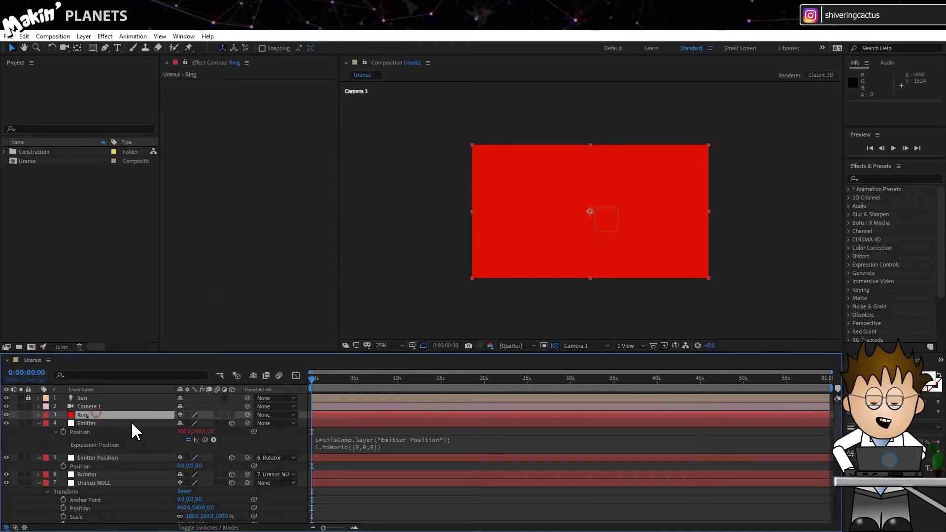
Step: Apply CC Particle World to Ring and turn off the motion path, grid, horizon and axis box guides
left_click(105, 36)
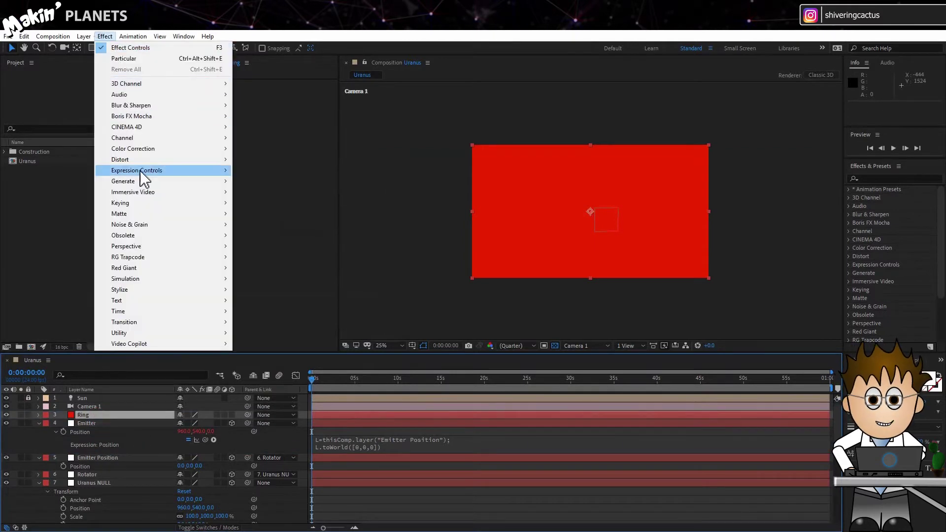
mouse_move(175, 279)
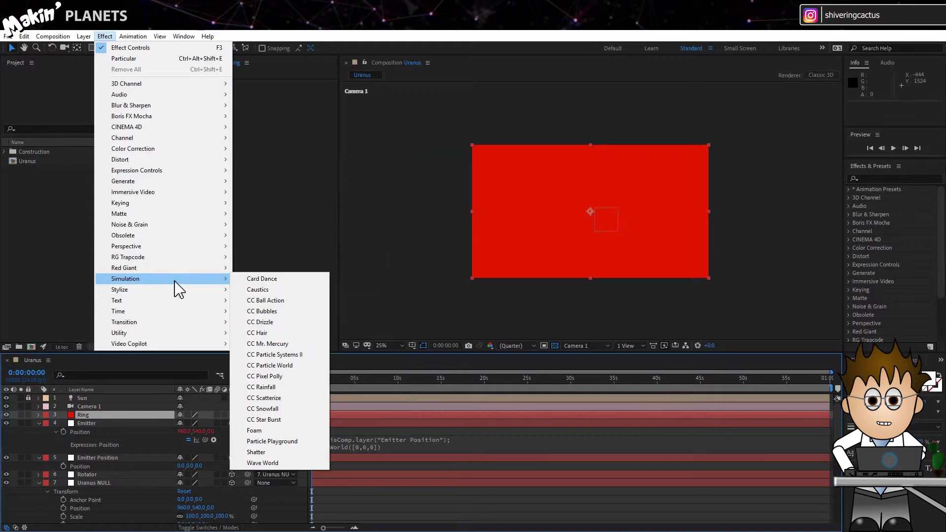
left_click(294, 365)
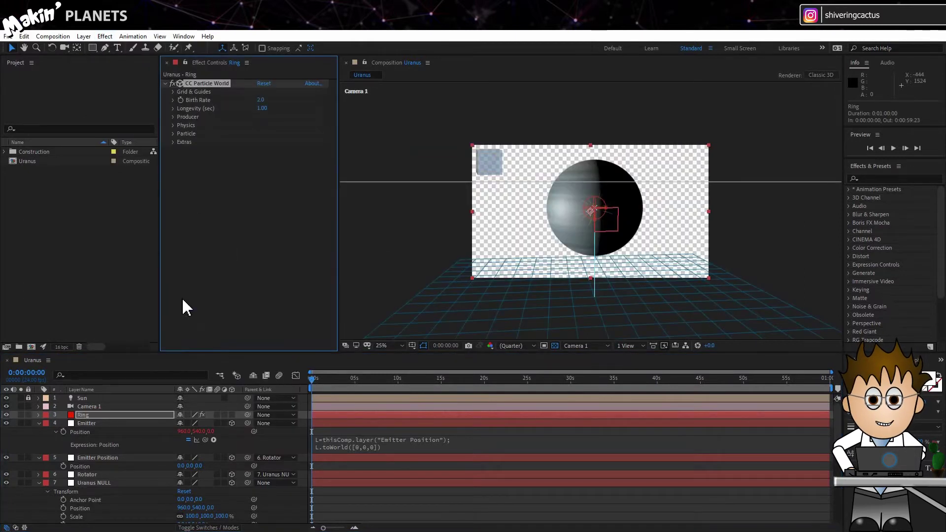
left_click(172, 91)
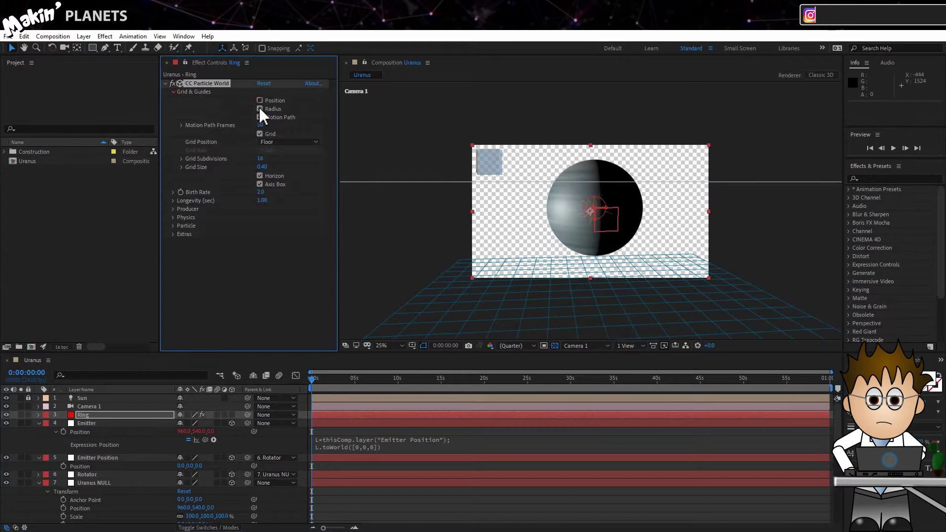
left_click(260, 118)
left_click(259, 134)
left_click(259, 175)
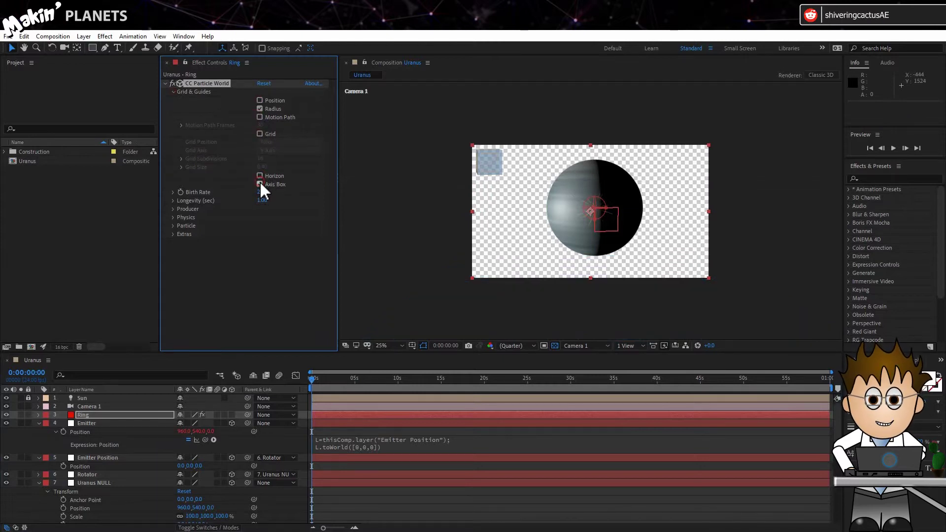
left_click(260, 183)
left_click(173, 93)
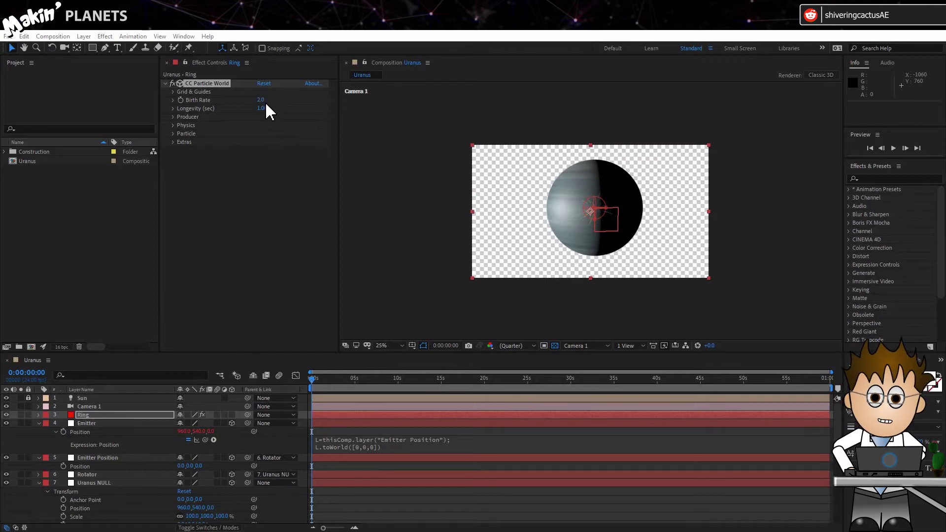
Step: Set the particle Birth Rate to 200 and Longevity to 100
left_click(260, 100)
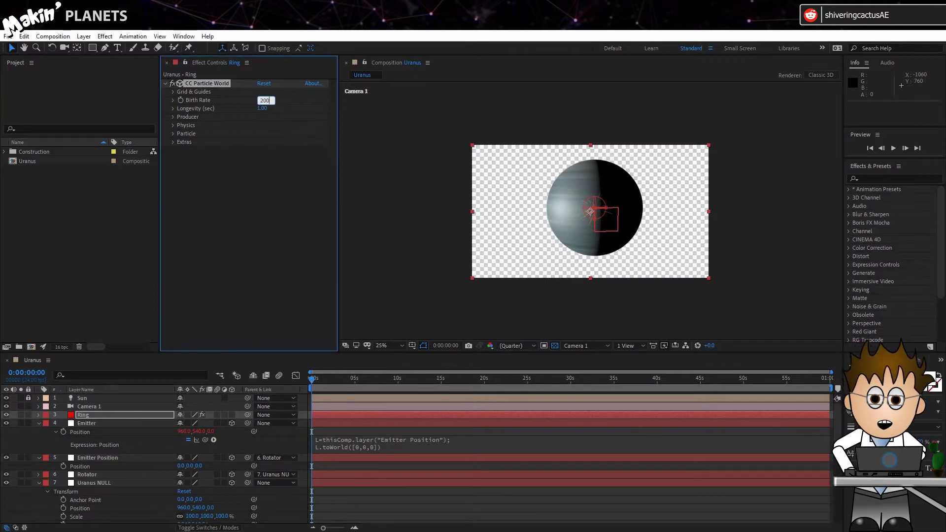
type("200")
key("Return")
type("10")
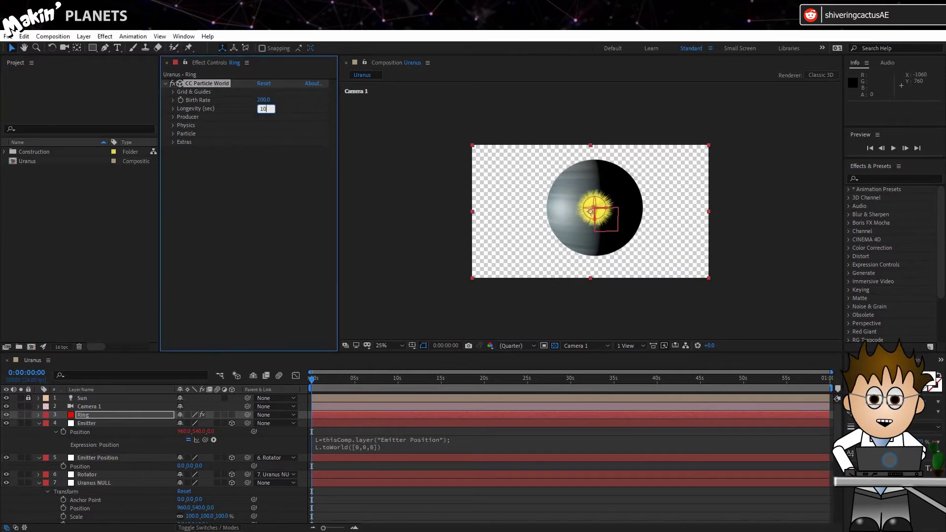
type("0")
key("Return")
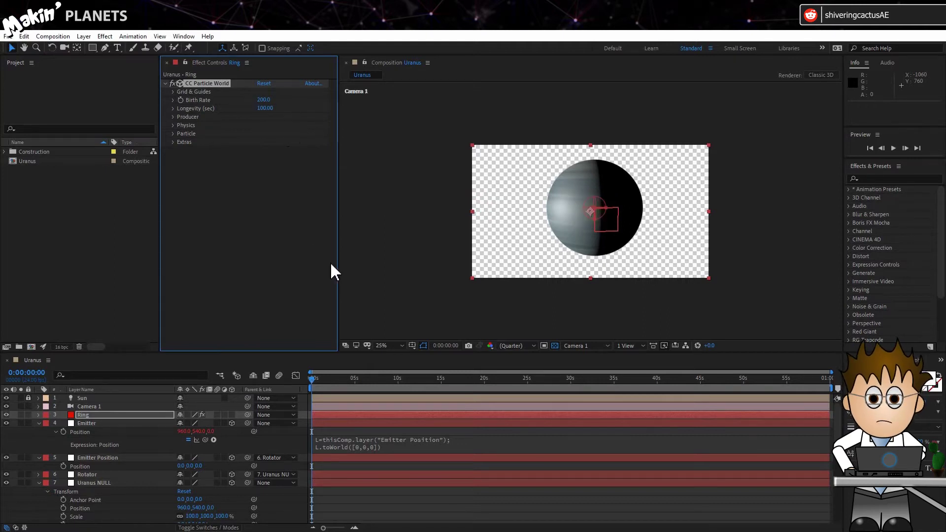
Step: Scrub ahead in time and expand CC Particle World's Producer properties on the Ring layer
mouse_move(319, 377)
left_mouse_down()
mouse_move(338, 379)
mouse_move(303, 378)
left_mouse_up()
left_click(173, 116)
left_click(39, 414)
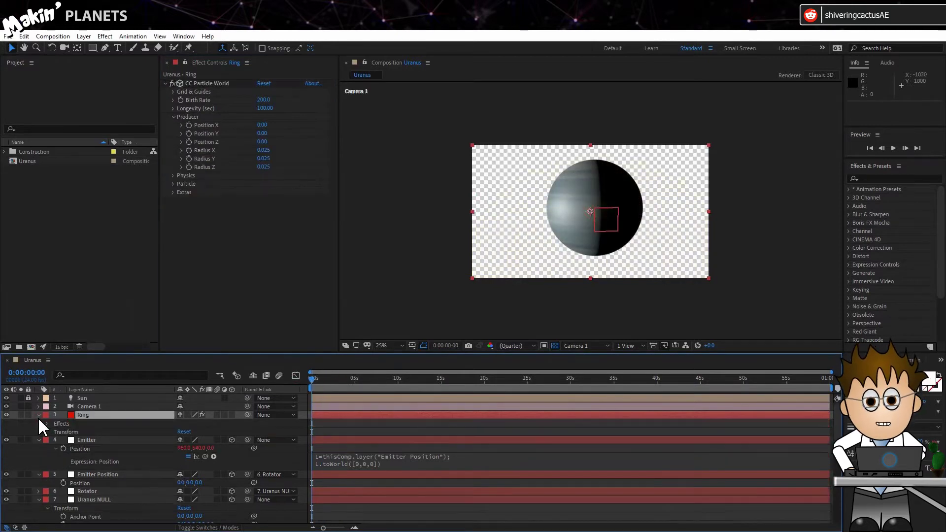
left_click(47, 423)
left_click(57, 431)
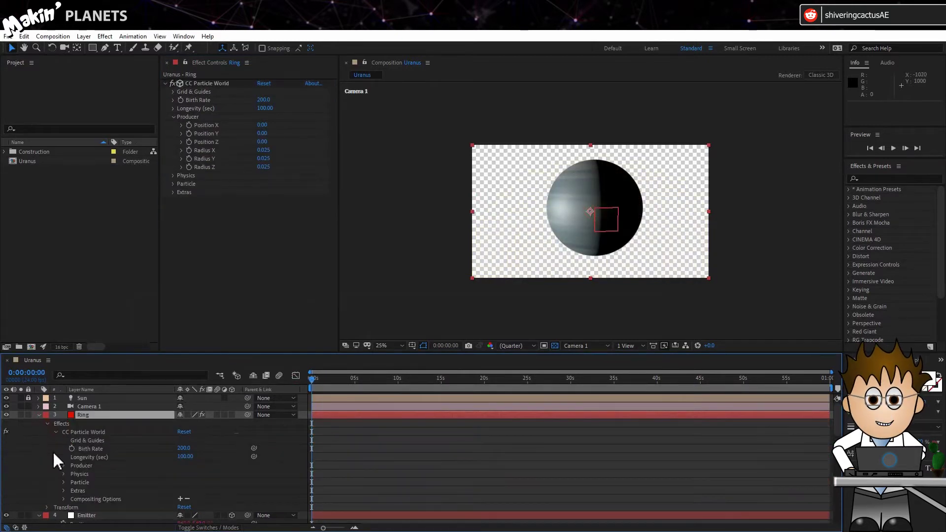
scroll(54, 473, "down", 1)
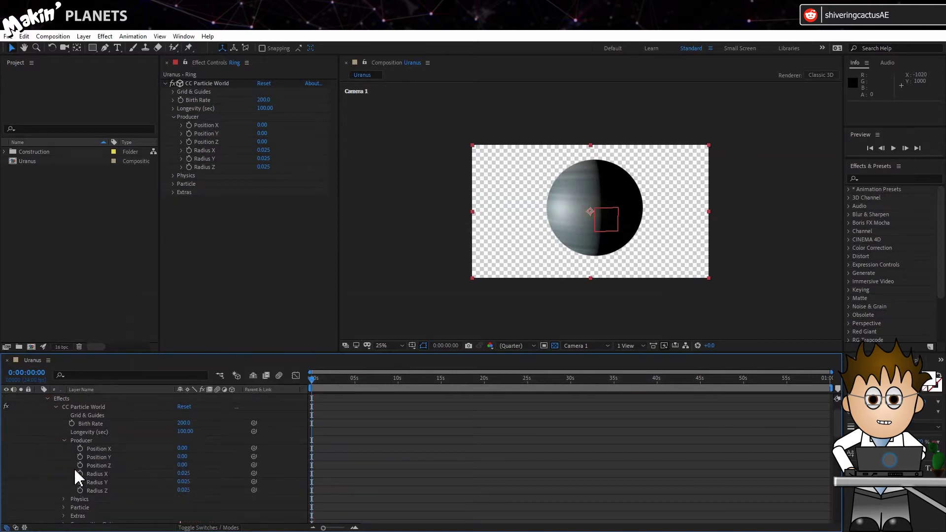
Step: Paste expressions into Producer Position X, Y and Z linking them to the Emitter's position
left_click(80, 448, "alt")
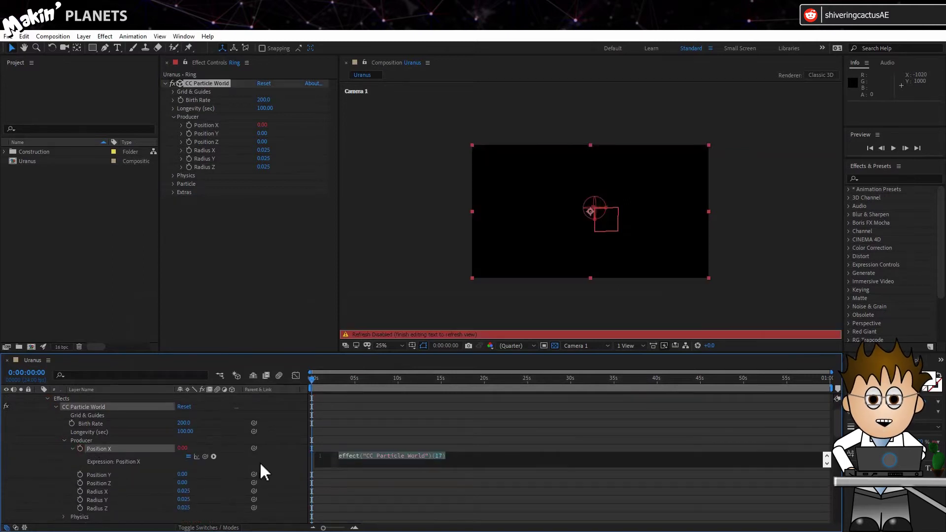
type("x/thisComp.width;")
left_click(296, 460)
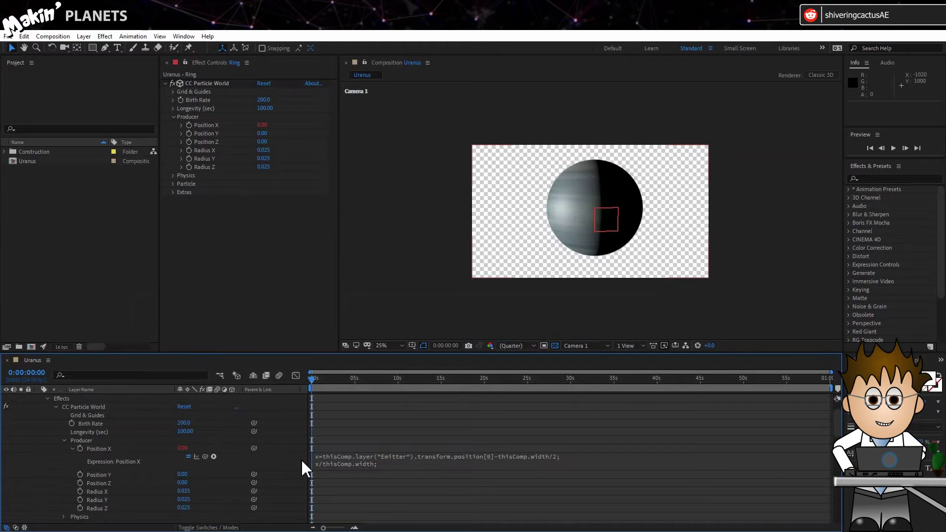
left_click(80, 474, "alt")
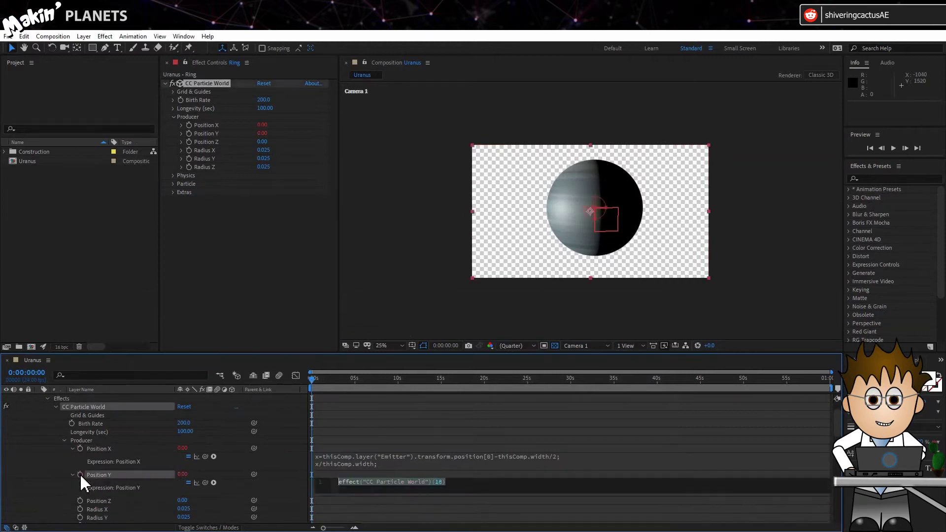
type("y=thisComp.layer(\"Emitter\").transform.position[1]-thisComp.height/2; y/thisComp.width;")
left_click(295, 485)
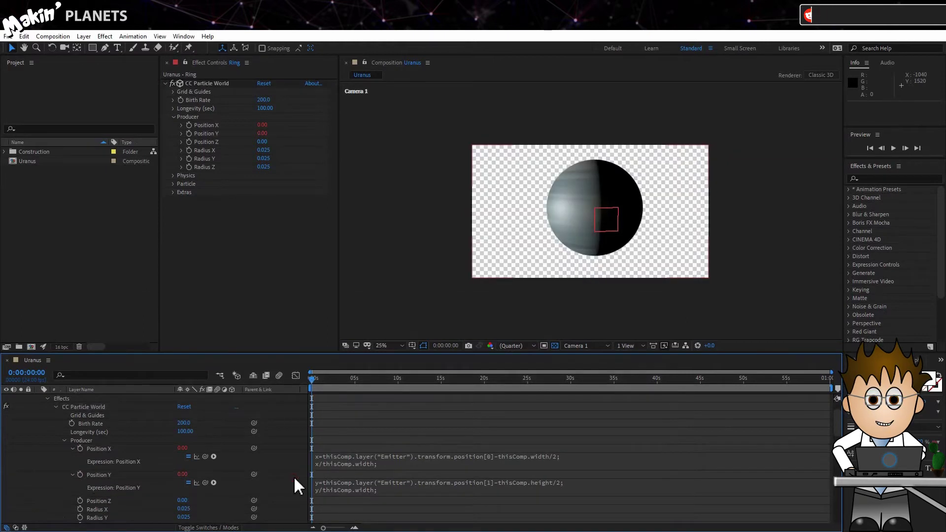
left_click(79, 500, "alt")
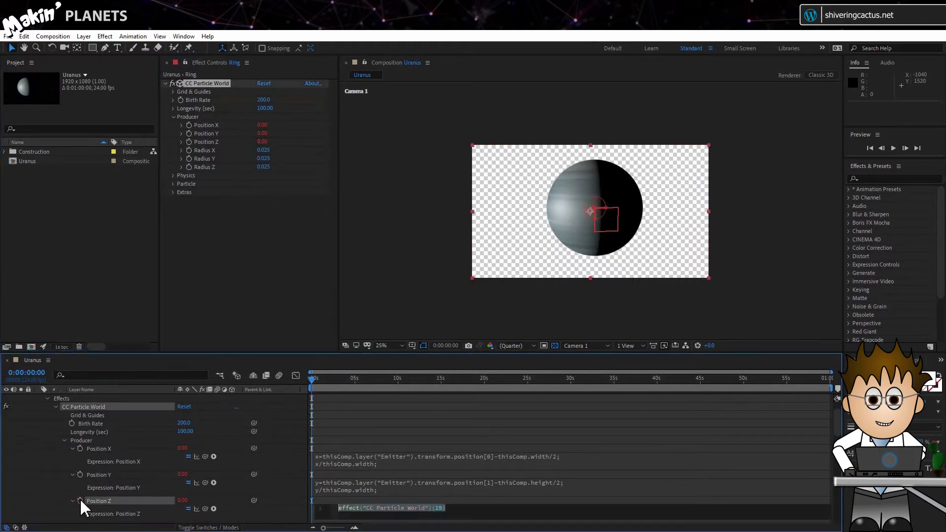
type("z=thisComp.layer(\"Emitter\").transform.position[2]; z/thisComp.width;")
left_click(67, 476)
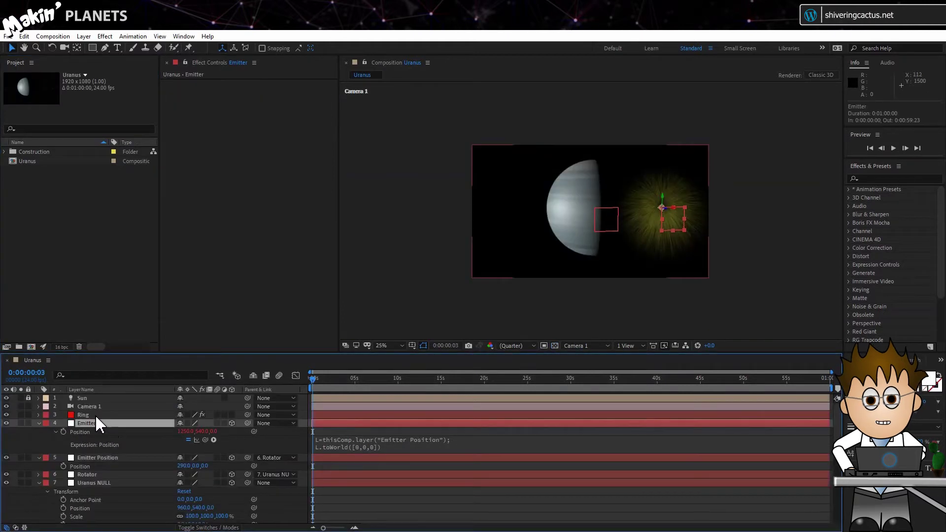
Step: Set the Ring producer's Radius X, Y and Z to 0.006
left_click(96, 415)
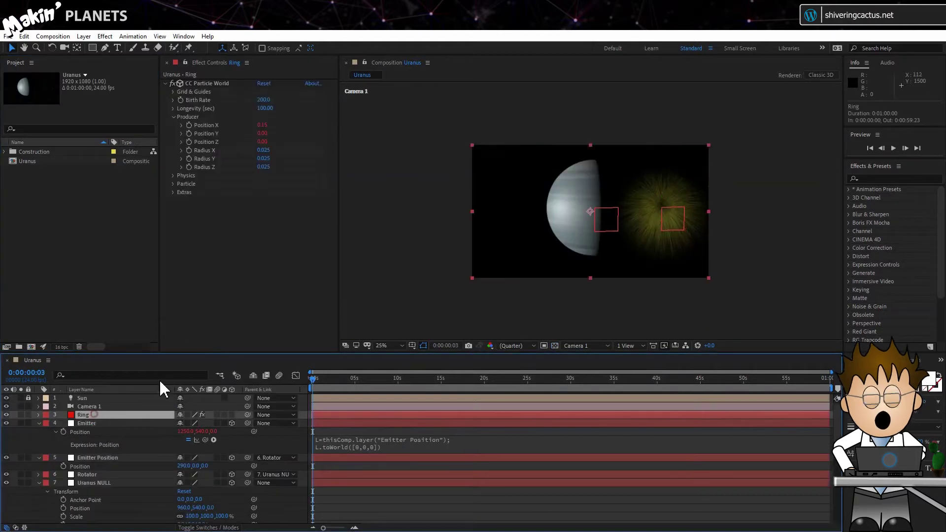
left_click(262, 151)
type("0.006")
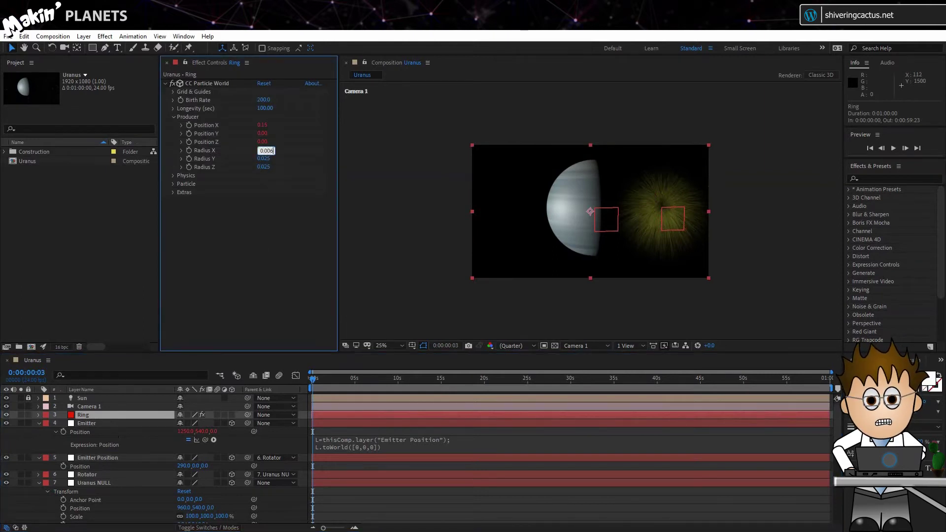
left_click(263, 159)
type("0")
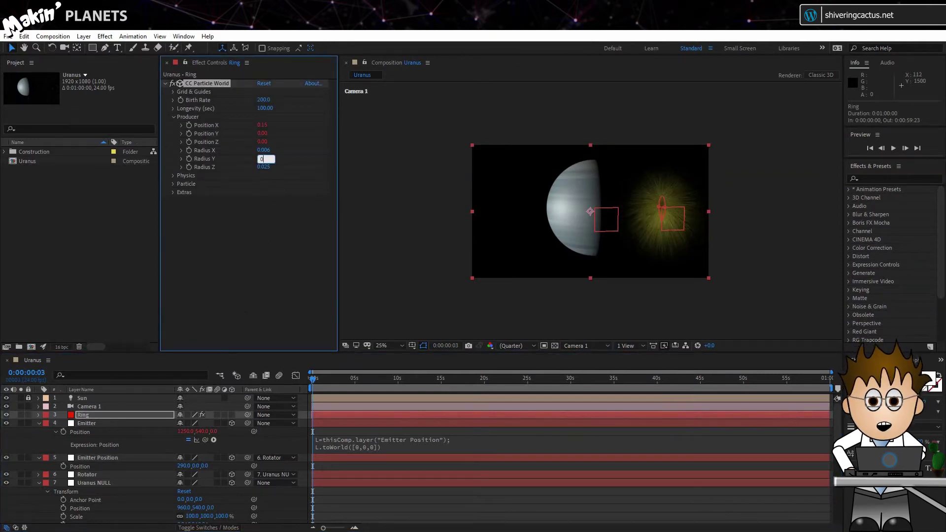
type(".006")
key("Return")
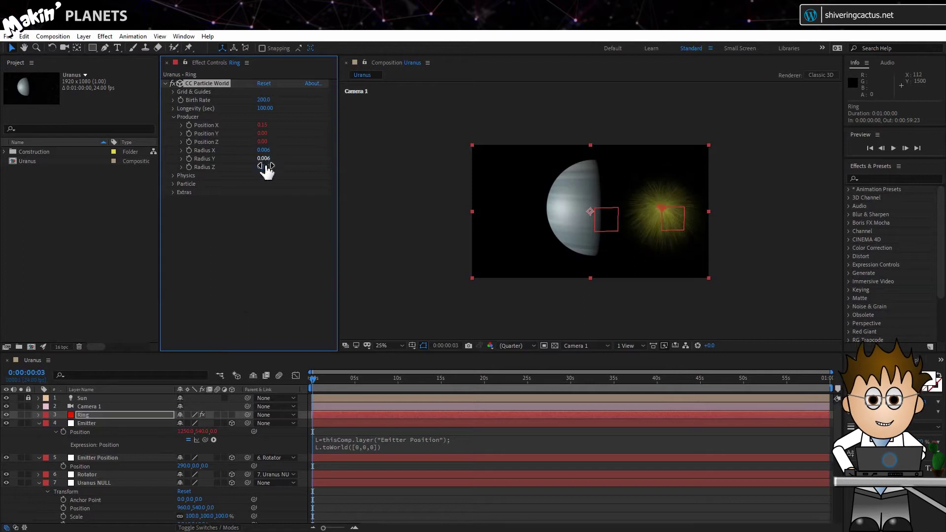
type("0.006")
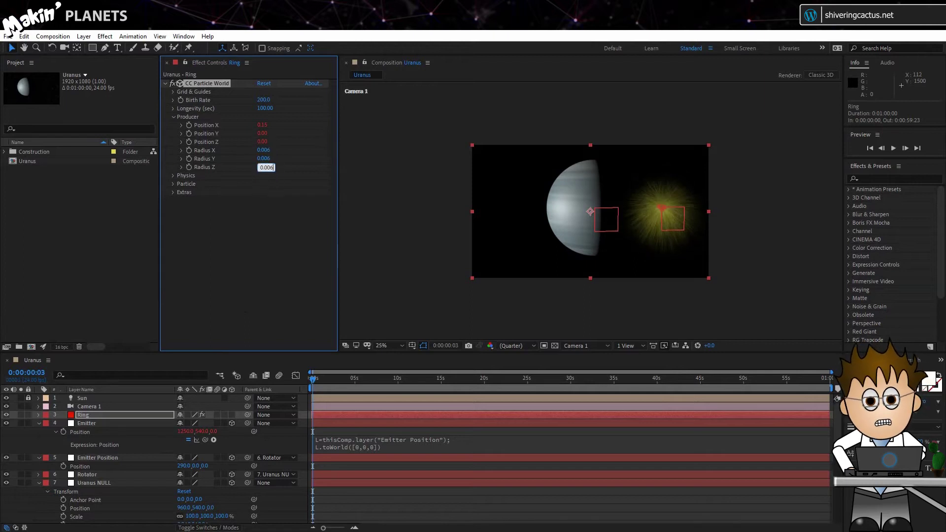
key("Return")
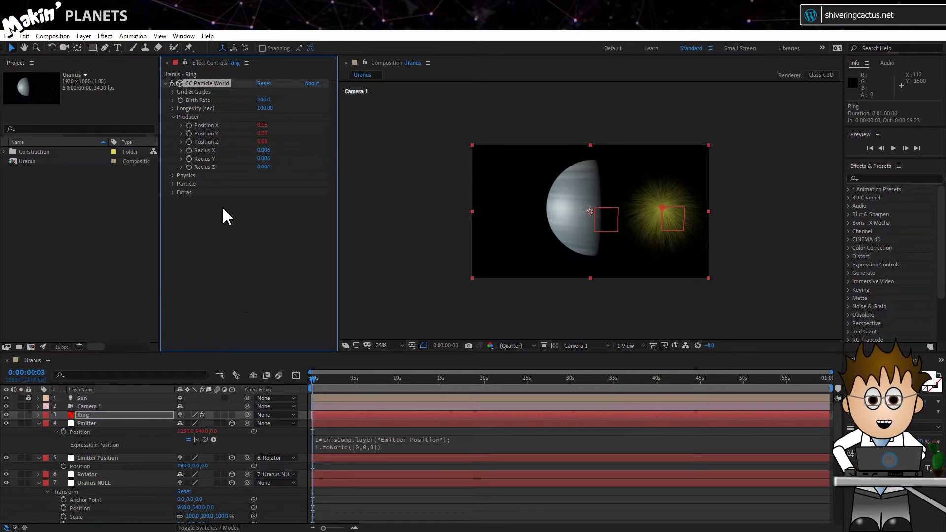
Step: In Physics, set Velocity, Gravity and Extra to 0
left_click(173, 175)
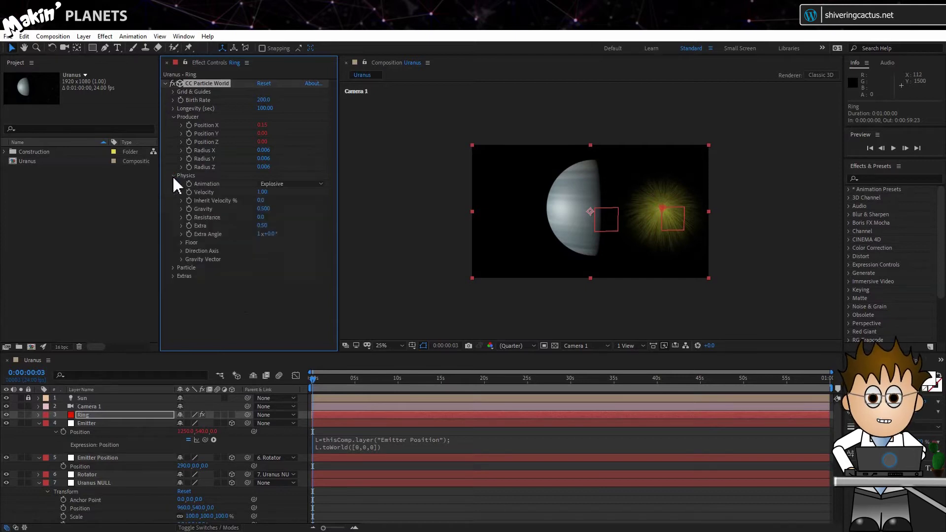
left_click(262, 192)
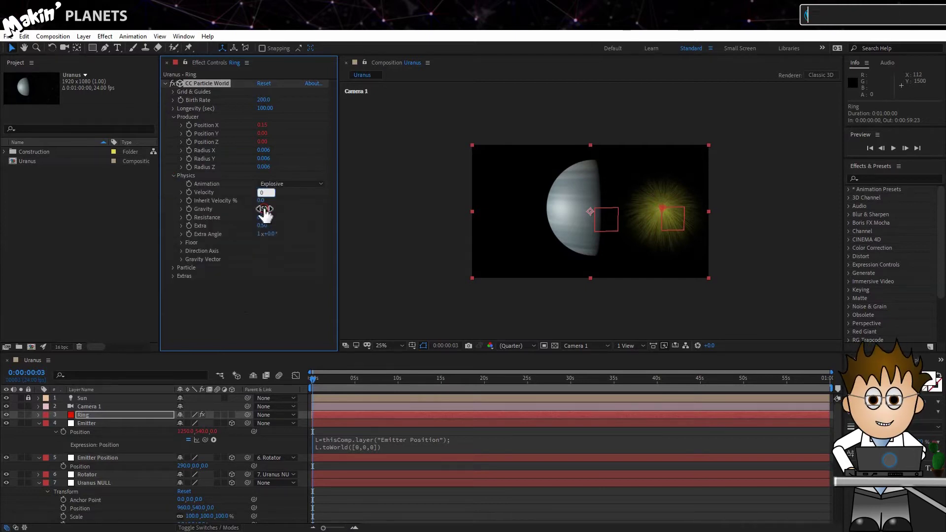
left_click(263, 208)
type("0")
left_click(263, 226)
type("0")
left_click(268, 249)
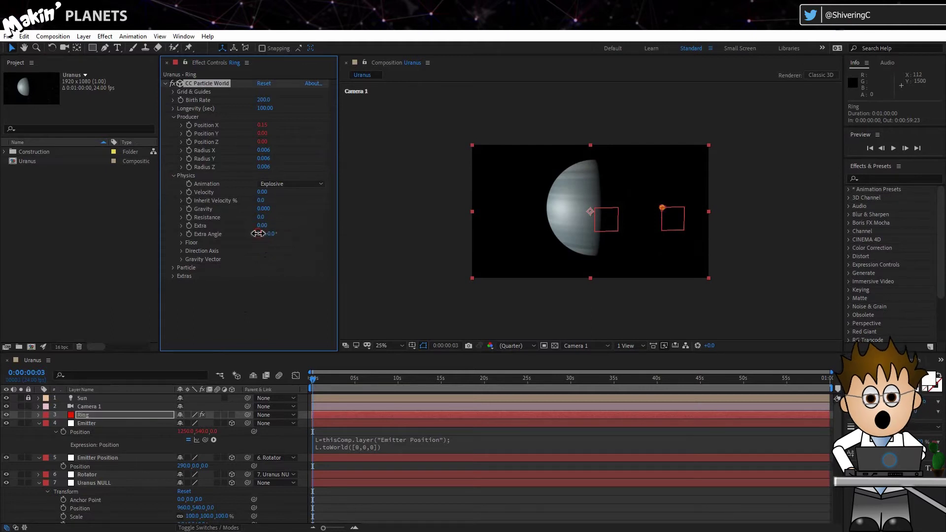
left_click(174, 176)
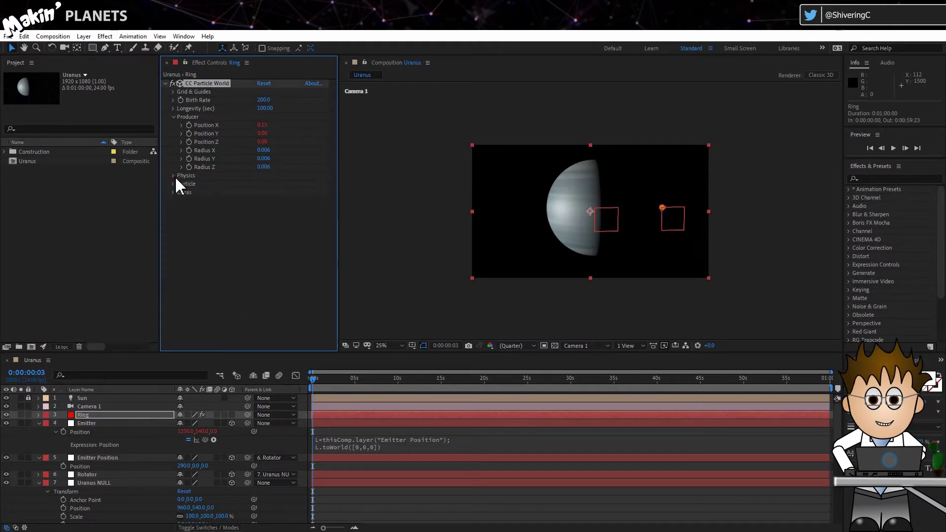
Step: Keyframe Rotator's Y Rotation from 0 to 10 revolutions at 0:00:29:23
left_click(94, 474)
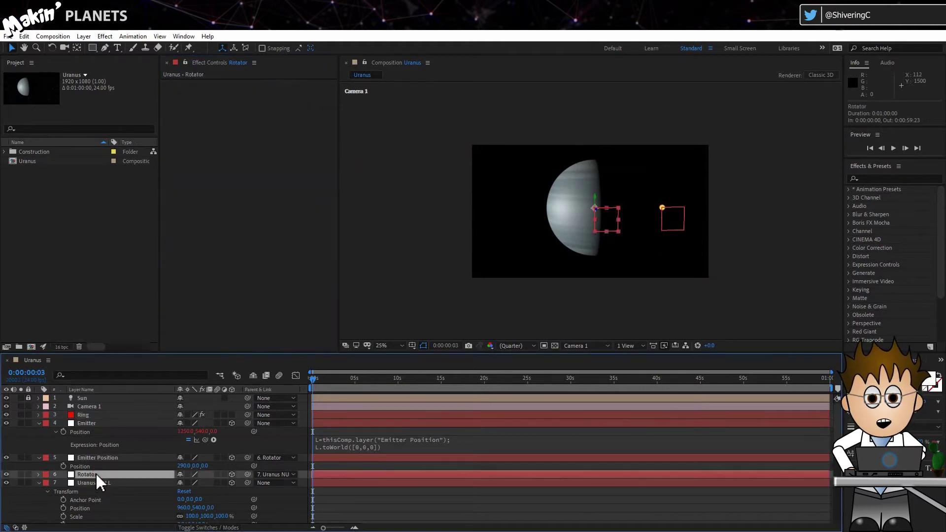
key("r")
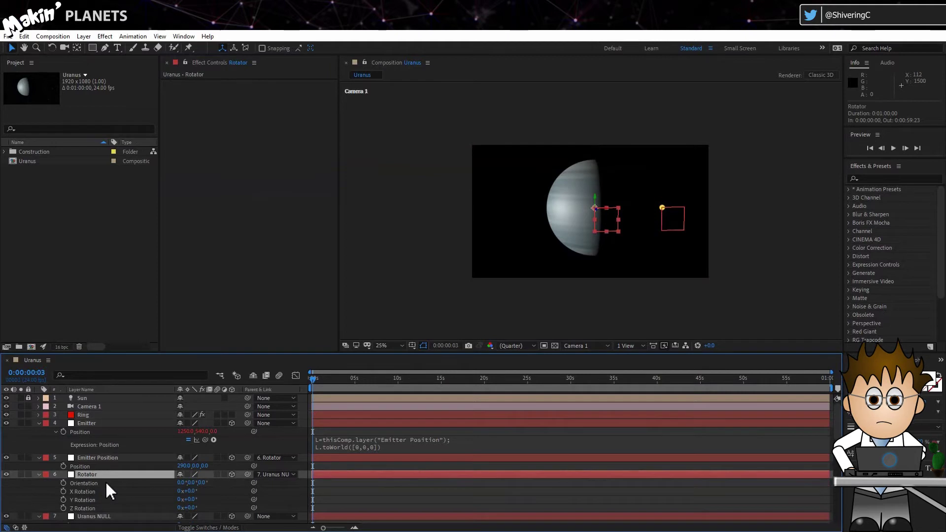
left_click(64, 499)
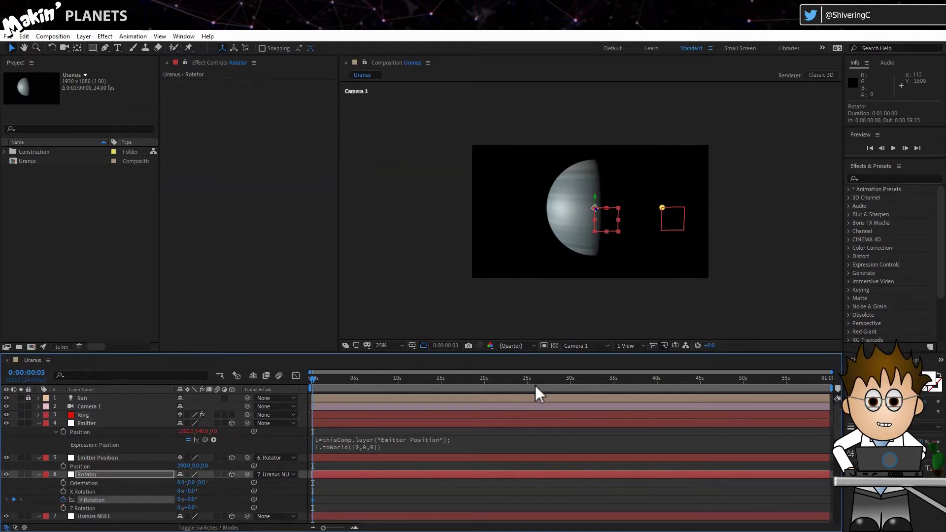
left_click(570, 383)
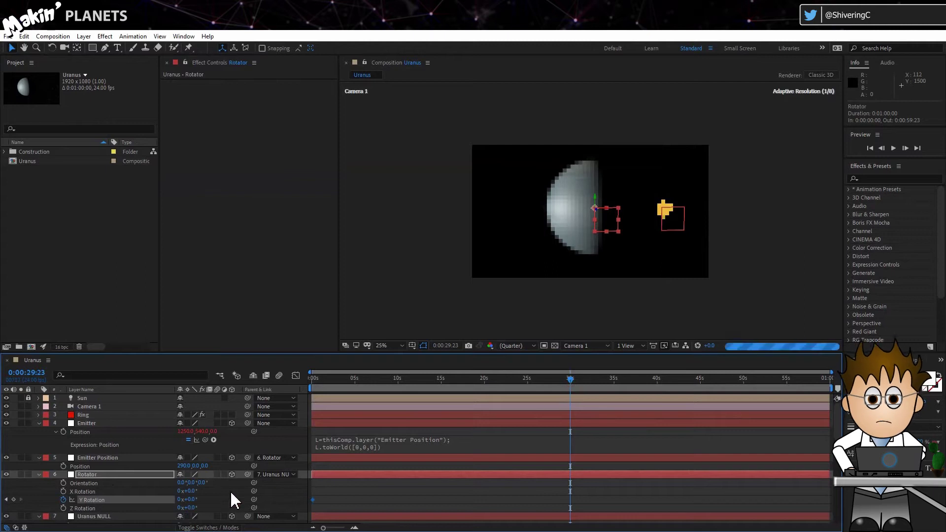
left_click(180, 499)
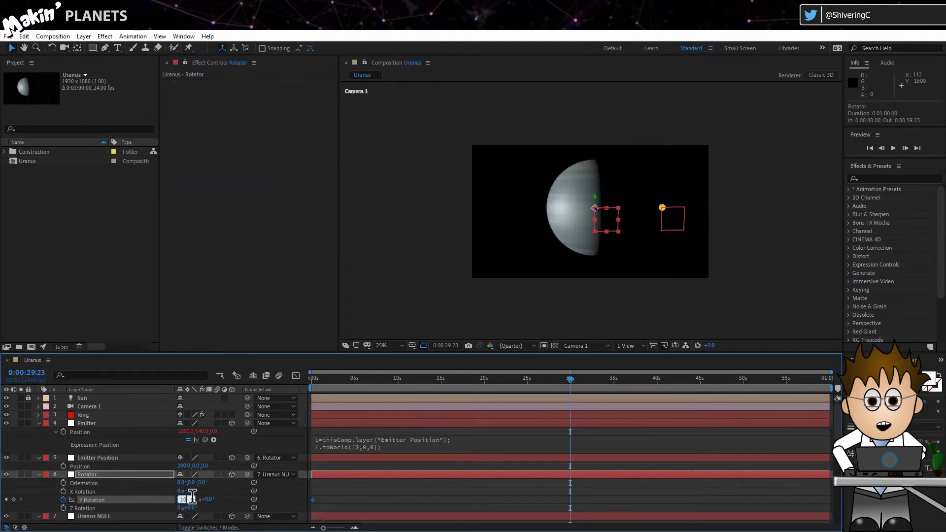
key("Return")
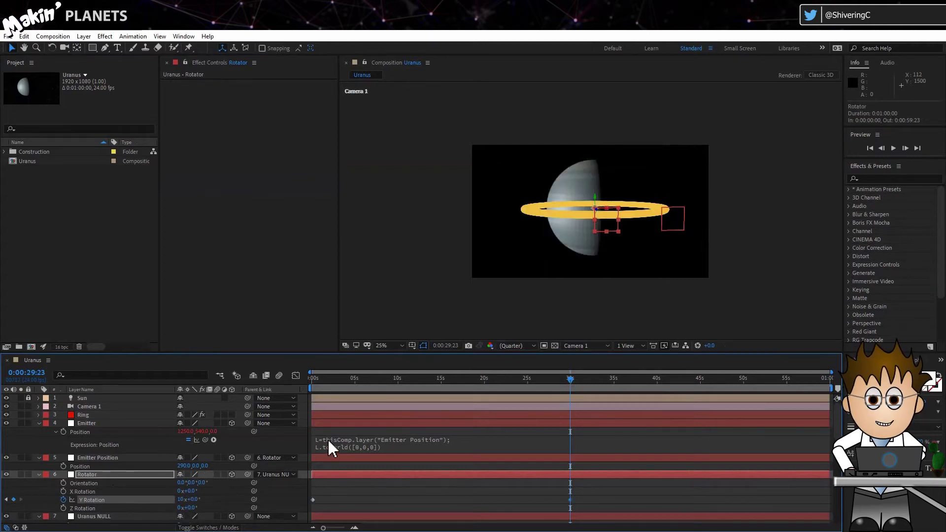
Step: Keep the single-view viewer layout and select the Ring layer
left_click(628, 346)
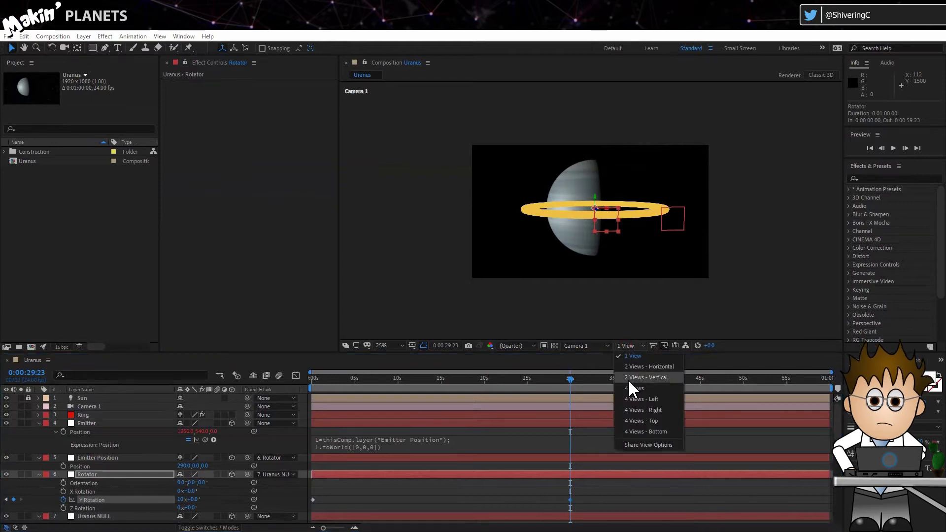
left_click(569, 379)
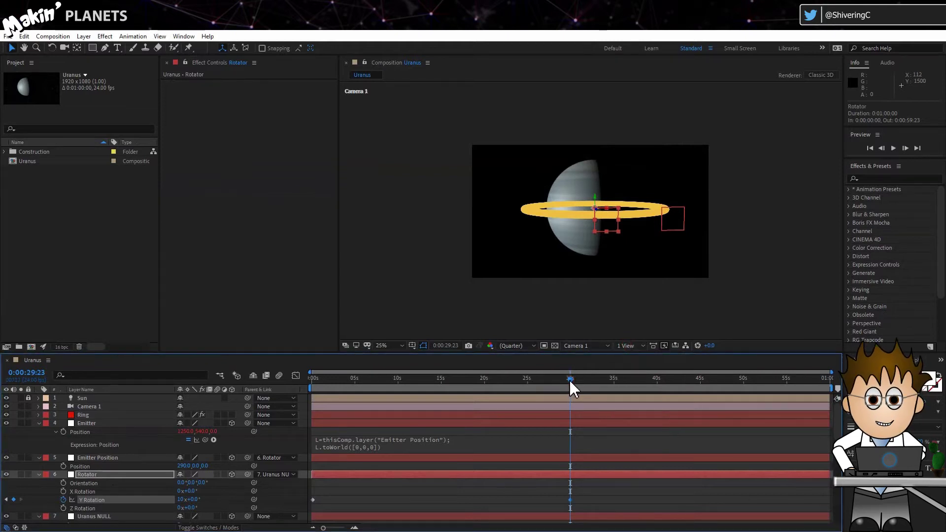
left_click(563, 413)
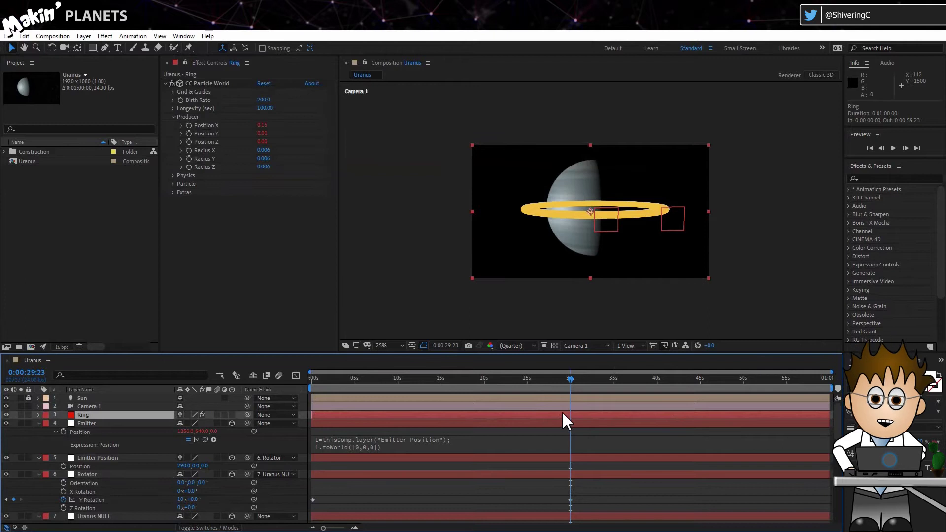
Step: Check the ring in Top view, turn on the transparency grid, and return to Camera 1
left_click(598, 346)
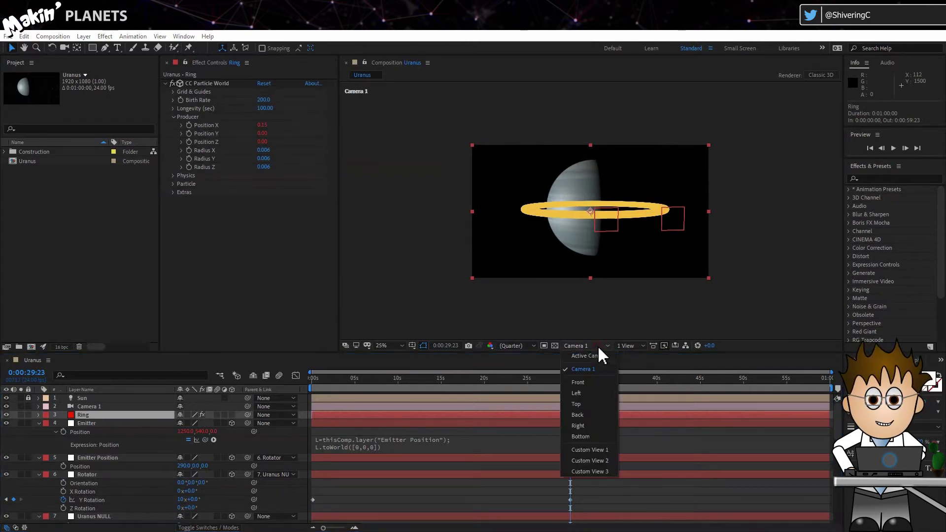
left_click(590, 404)
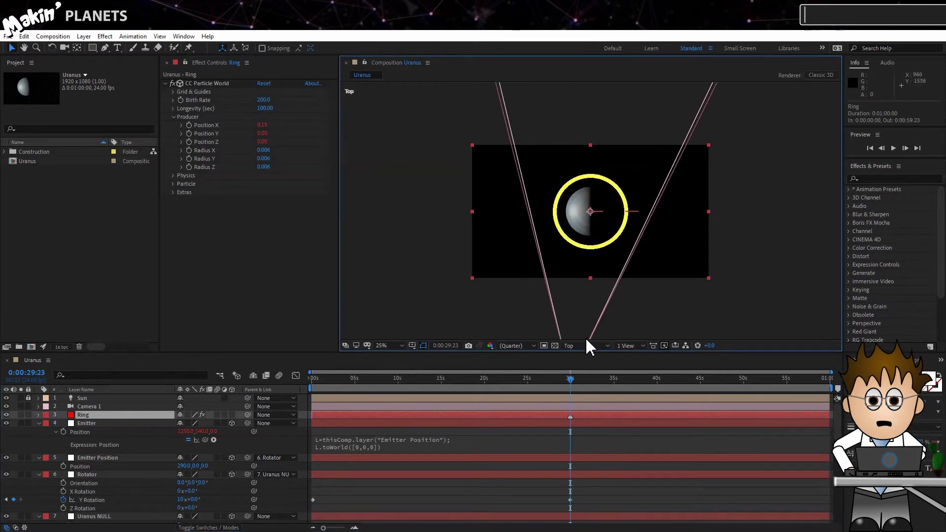
left_click(556, 345)
left_click(607, 347)
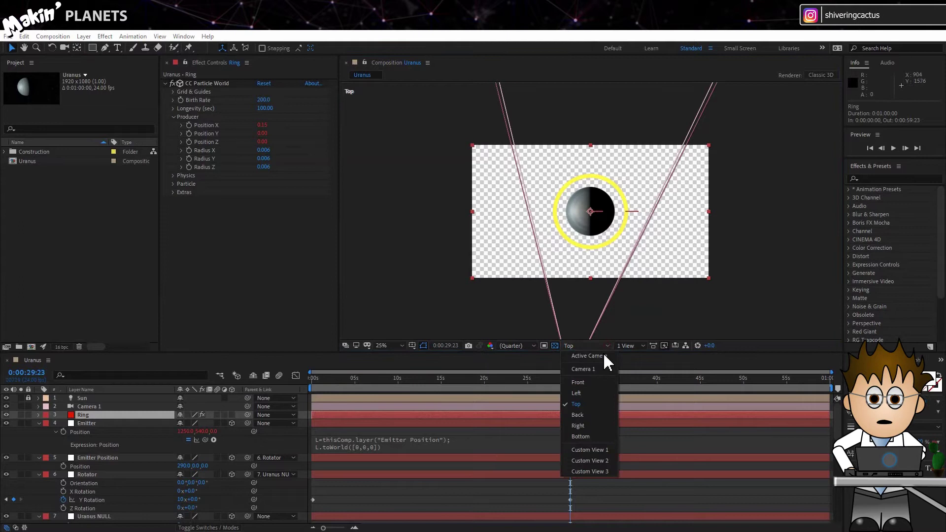
left_click(600, 370)
Step: Orbit Camera 1 to tilt Uranus and its ring, and dolly back so the planet looks smaller
left_click(64, 47)
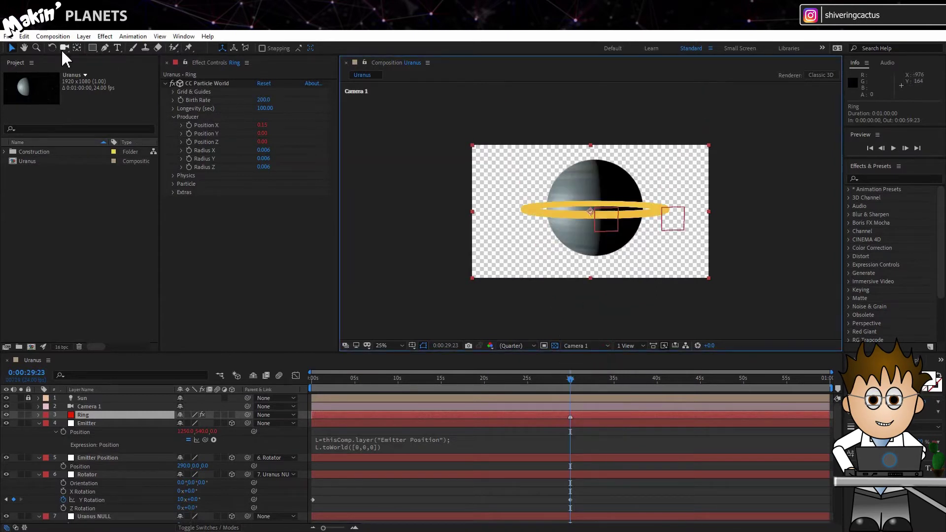
left_click(541, 216)
left_click_drag(542, 218, 597, 220)
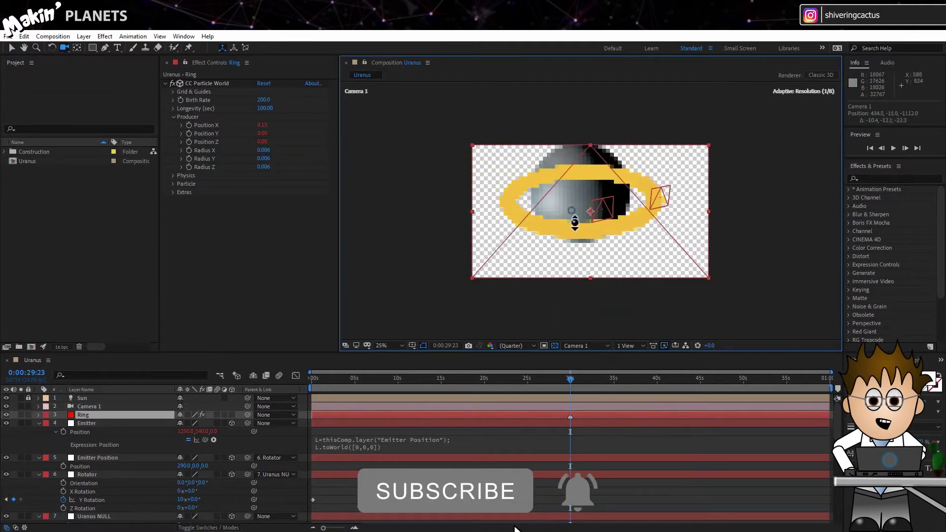
left_click_drag(574, 253, 568, 297)
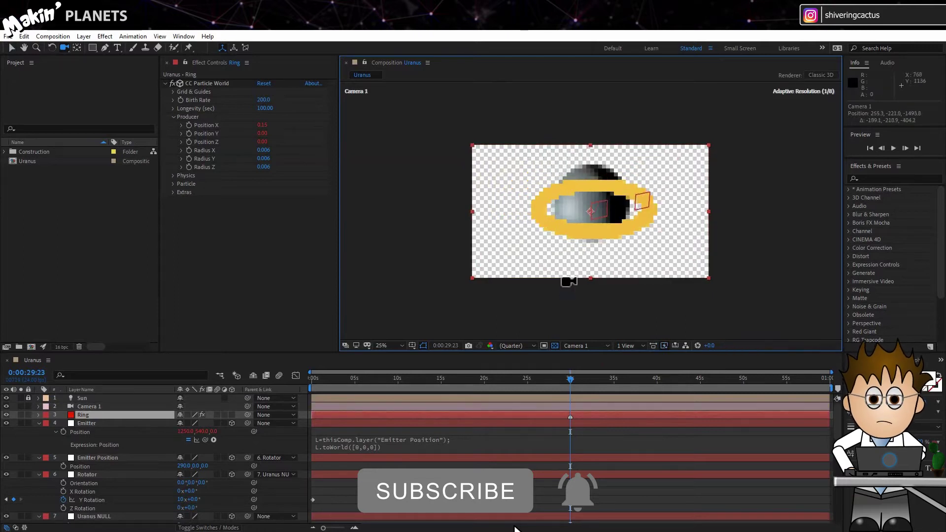
key("period")
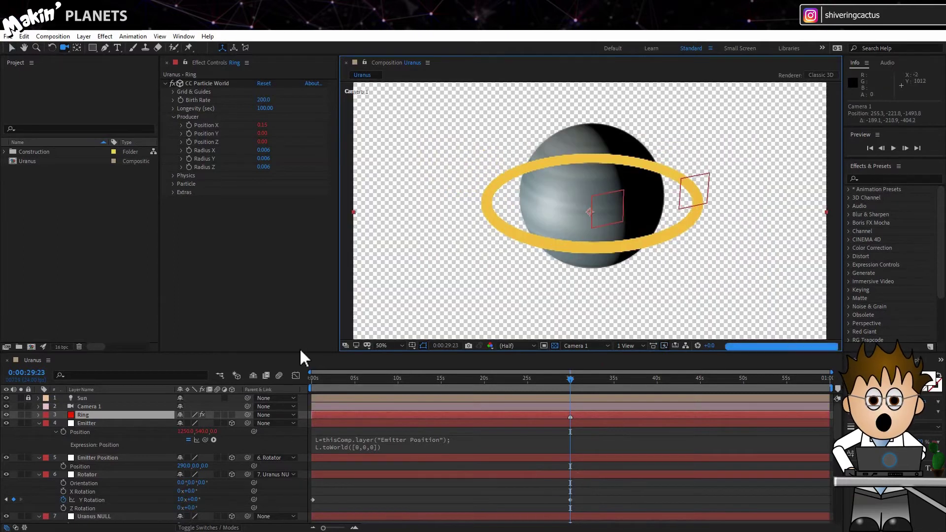
Step: Set the Emitter Position layer's X to 800, then 650, and finally 550
left_click(117, 457)
left_click(183, 466)
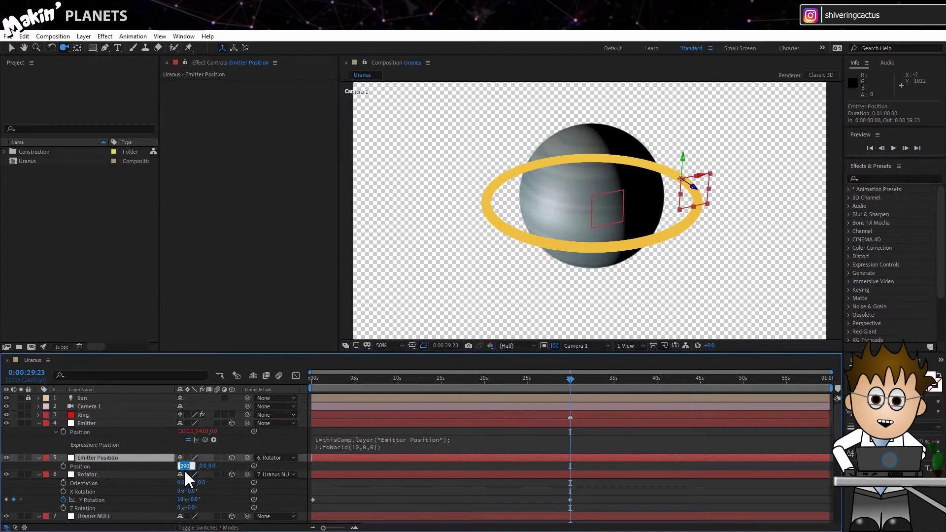
key("Return")
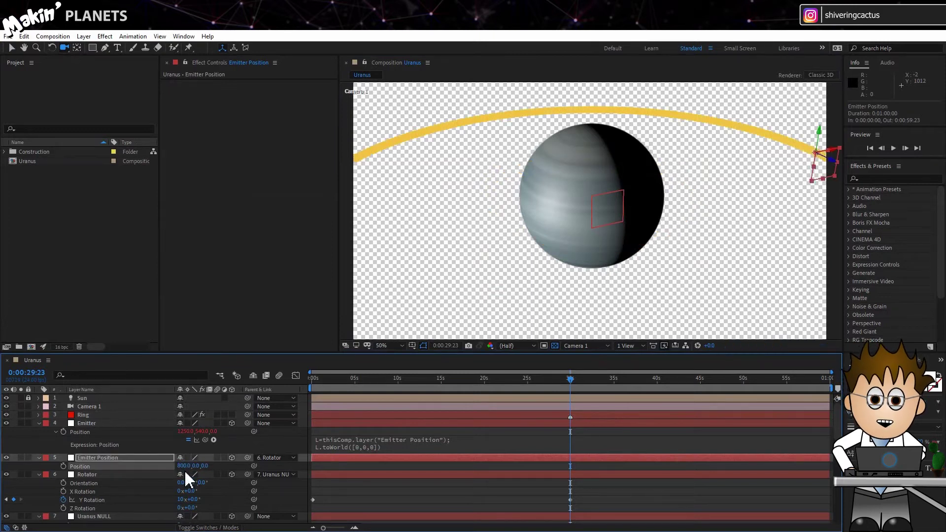
left_click(182, 465)
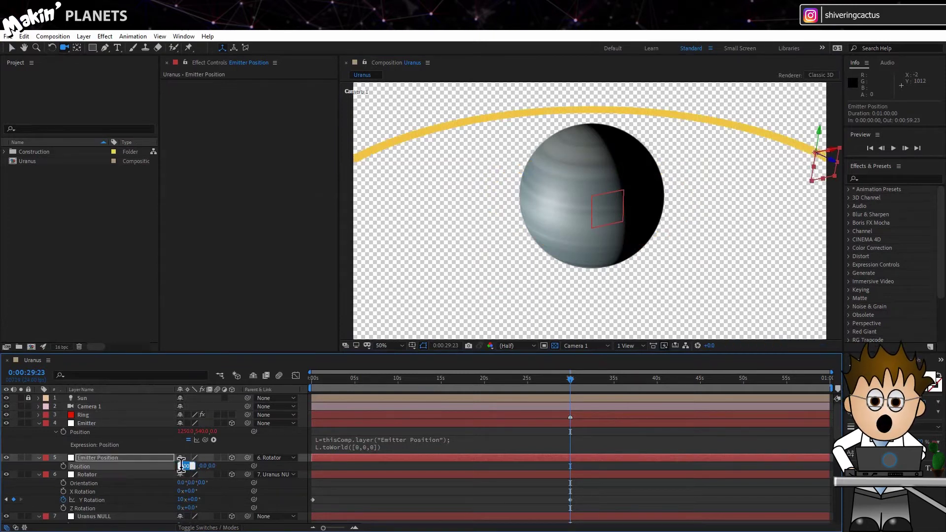
type("650")
key("Return")
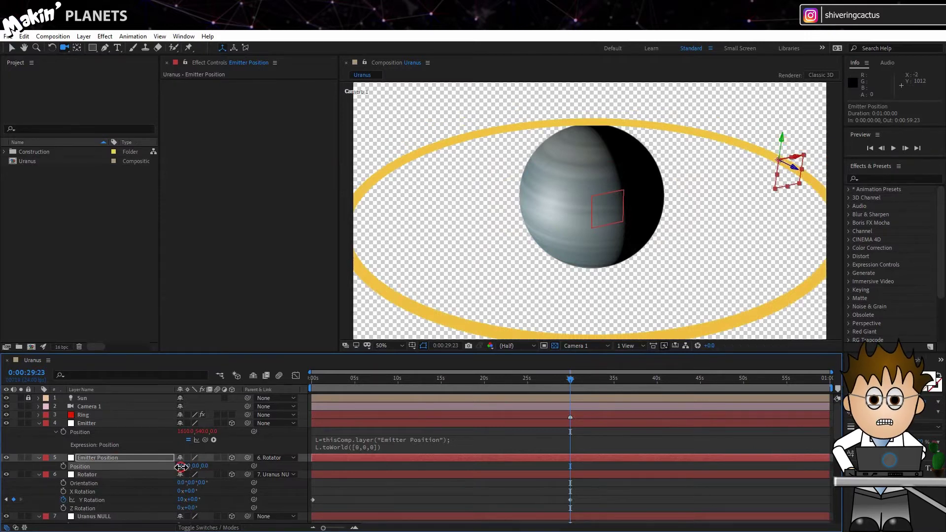
left_click(181, 465)
type("550")
key("Return")
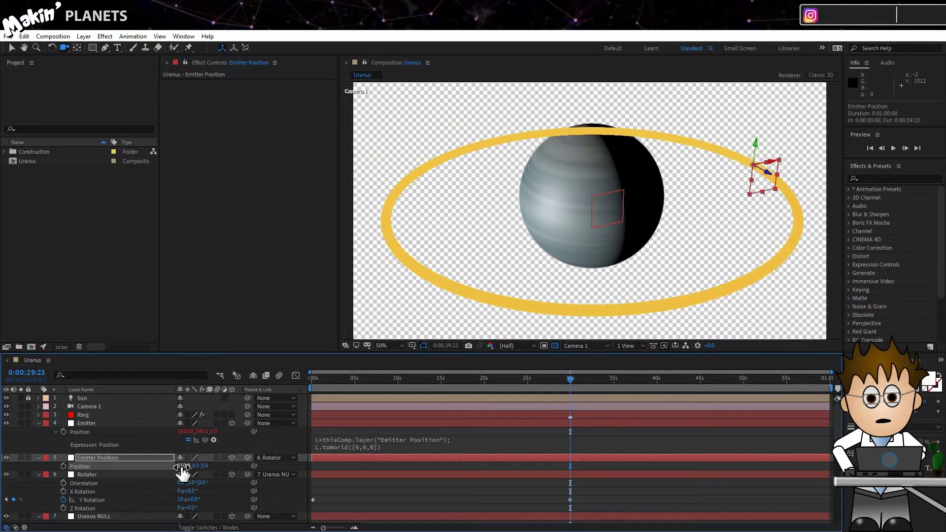
Step: Collapse the Emitter Position, Rotator, Emitter and Uranus NULL layers in the timeline
left_click(39, 458)
left_click(39, 466)
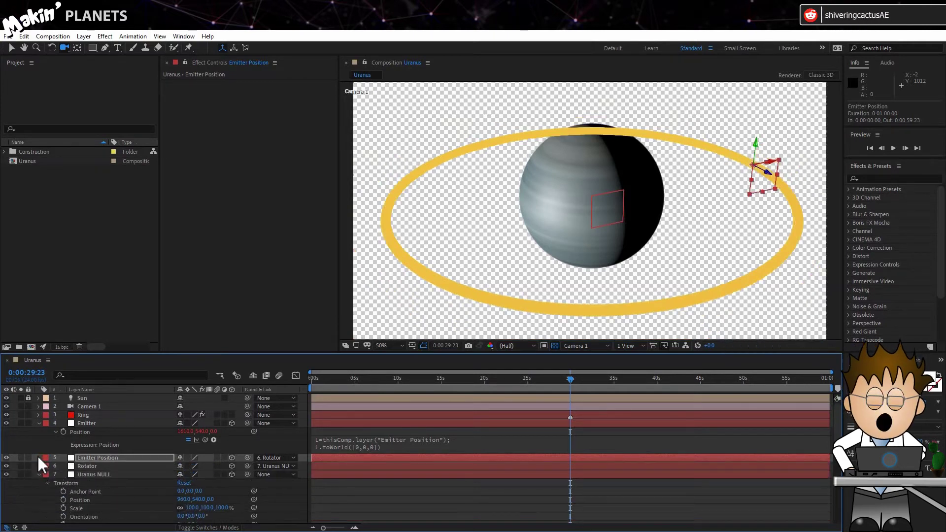
left_click(39, 423)
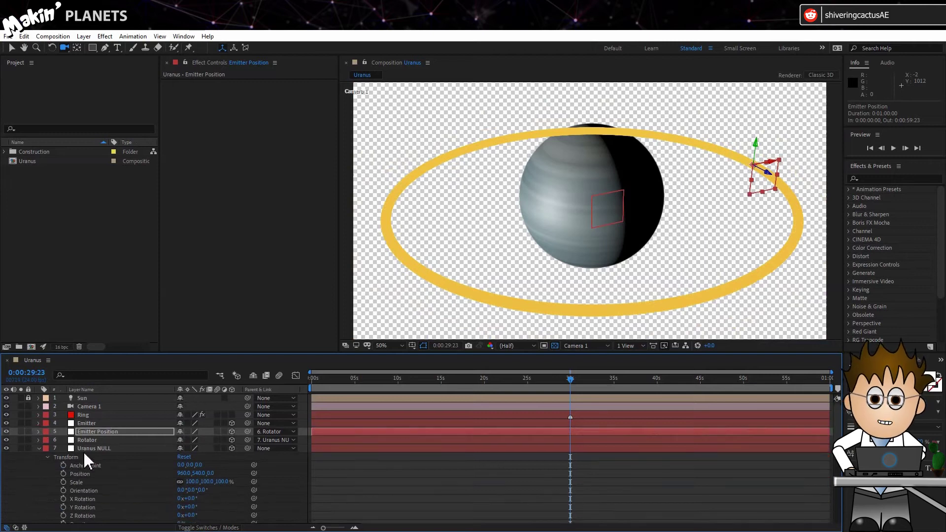
left_click(38, 448)
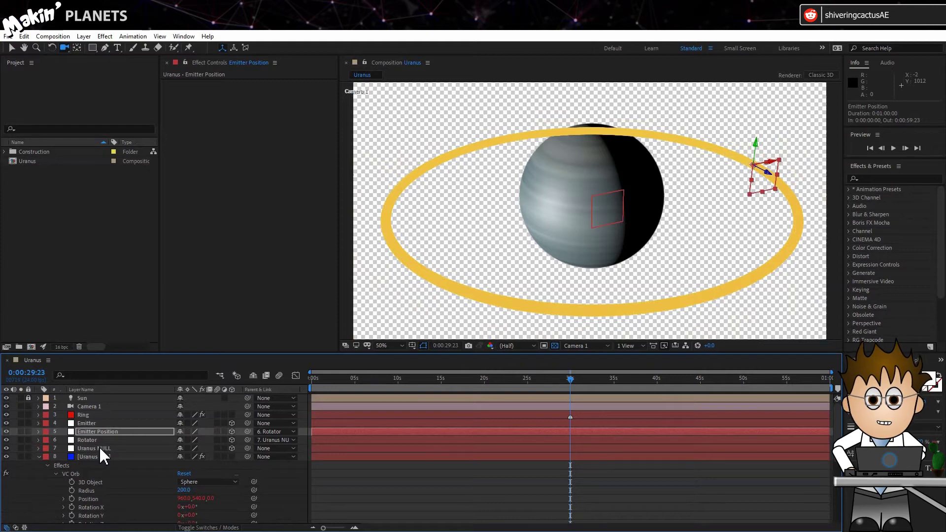
Step: Give Ring's Birth Rate a pasted if/else expression spawning particles only when Position Z ≤ 0
left_click(87, 414)
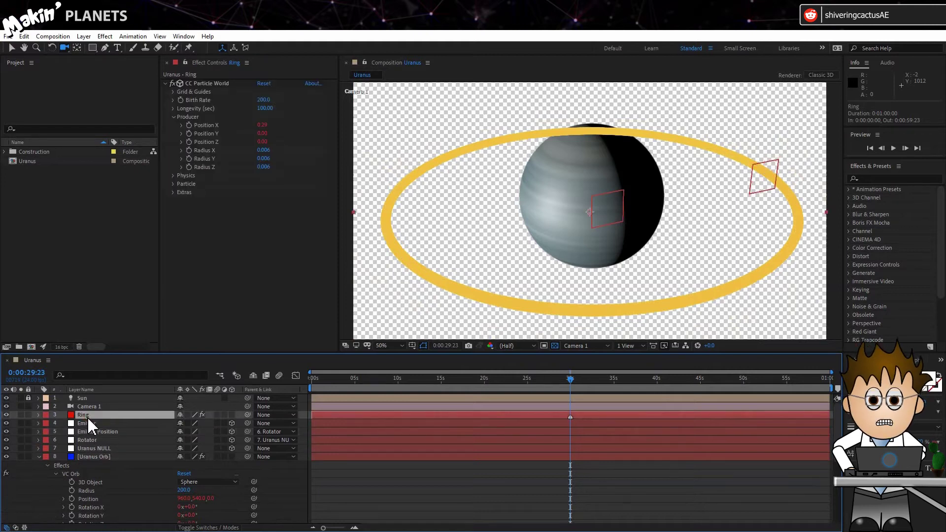
left_click(173, 193)
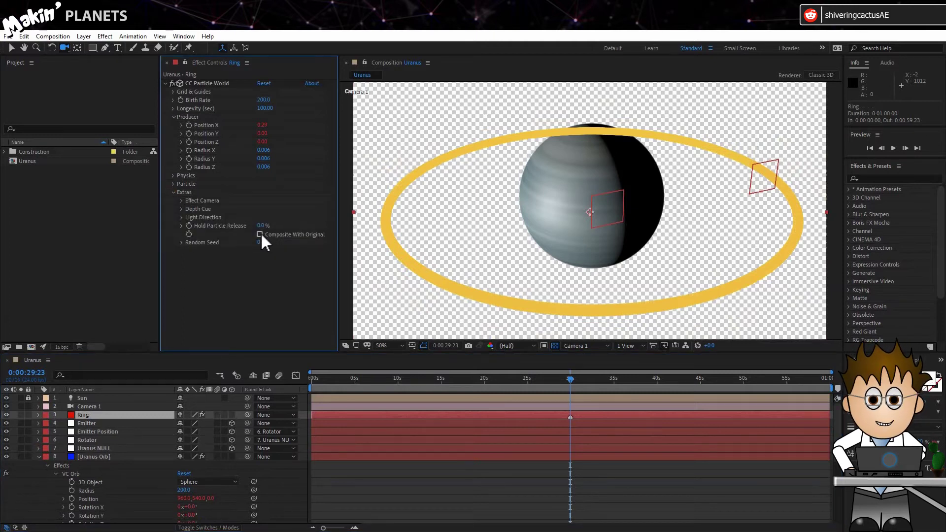
left_click(187, 377)
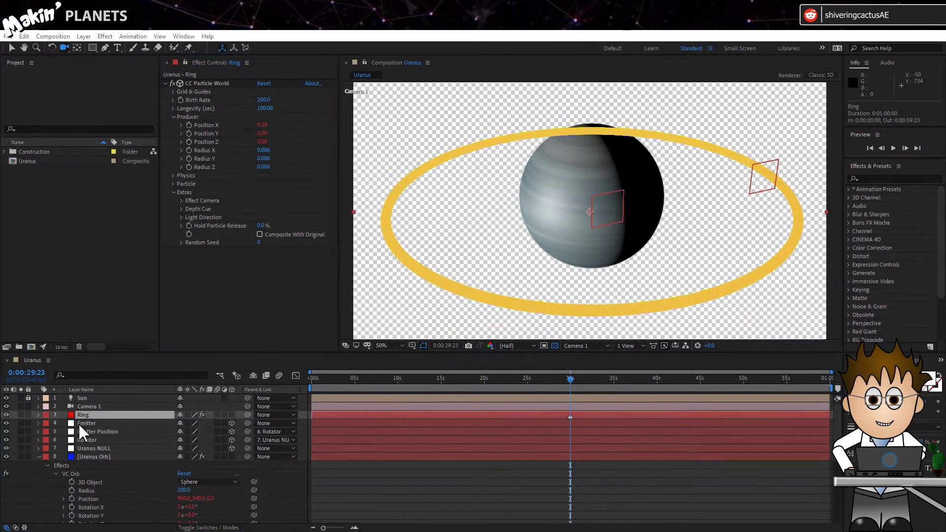
left_click(180, 100, "alt")
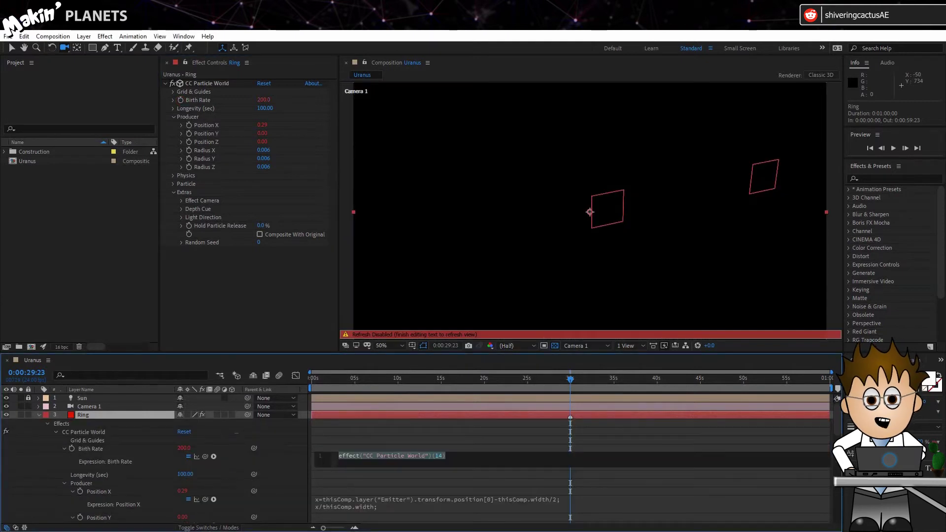
key("ctrl+v")
left_click(296, 465)
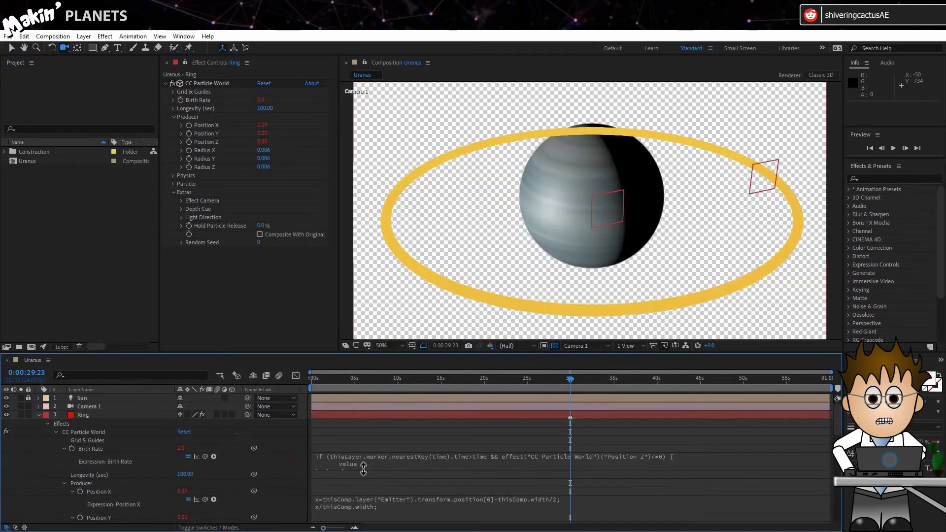
left_click_drag(363, 468, 365, 492)
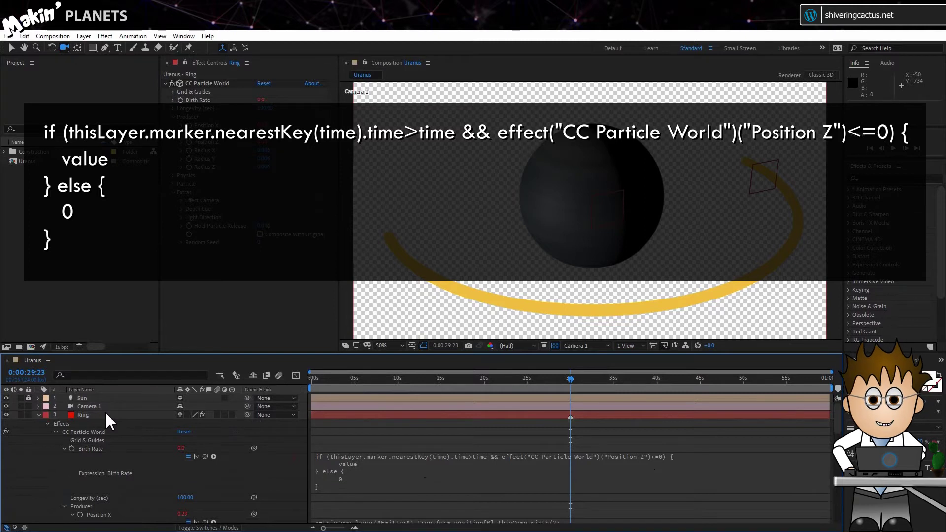
Step: Duplicate the Ring layer as Ring 2 and move it below the Uranus Orb layer
left_click(105, 413)
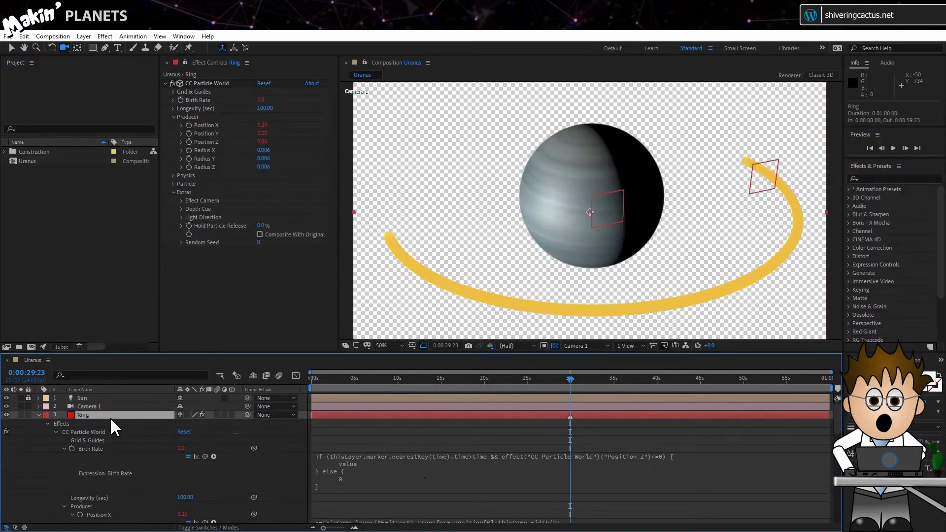
key("ctrl+d")
left_click(39, 423)
left_click_drag(85, 415, 78, 485)
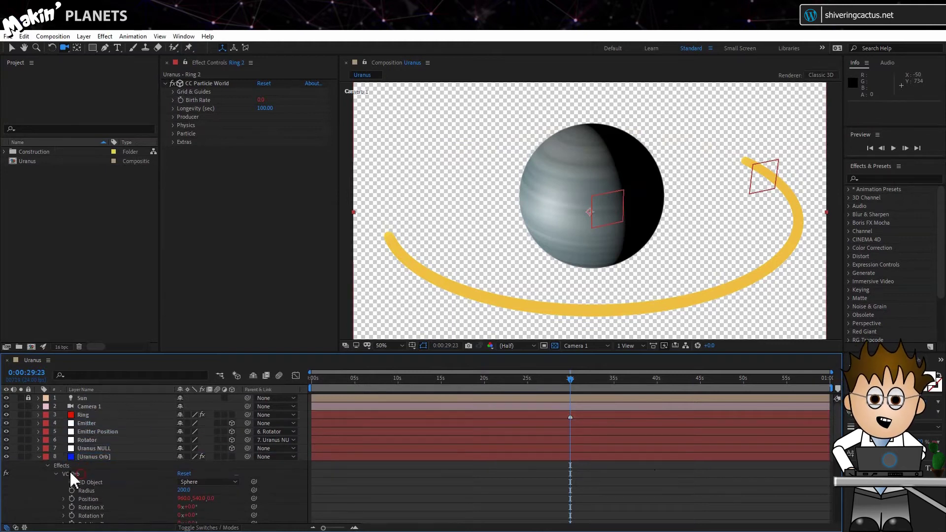
left_click(39, 457)
Step: Change Ring 2's Birth Rate expression condition from Position Z <= 0 to >= 0
left_click(39, 465)
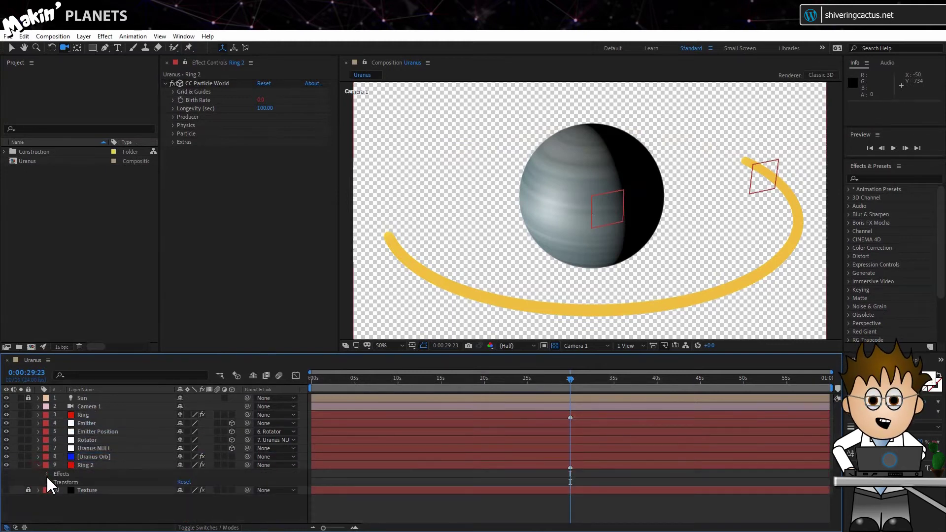
left_click(47, 473)
left_click(56, 481)
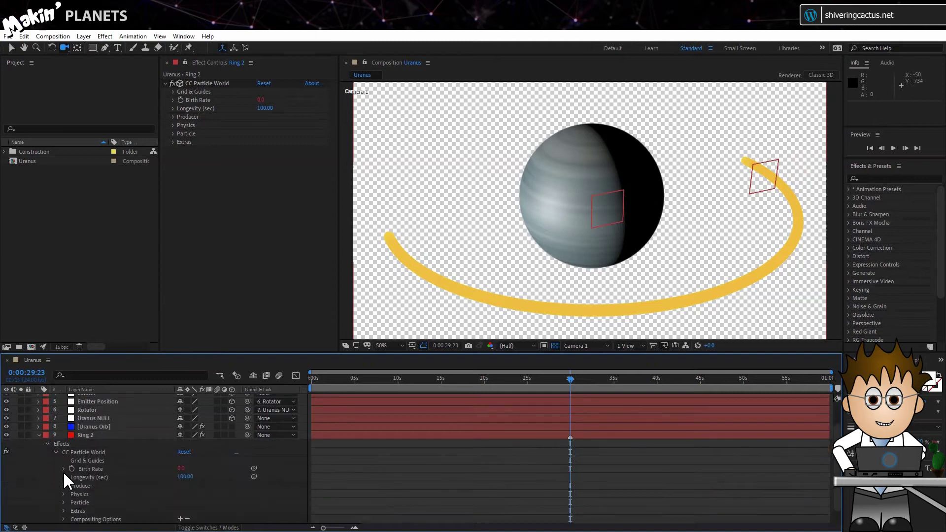
left_click(71, 468, "alt")
type("if (thisLayer.marker.nearestKey(time).time>time && effect(\"CC Particle World\")(\"Position Z\")<0) { \tvalue } else { \t0 }")
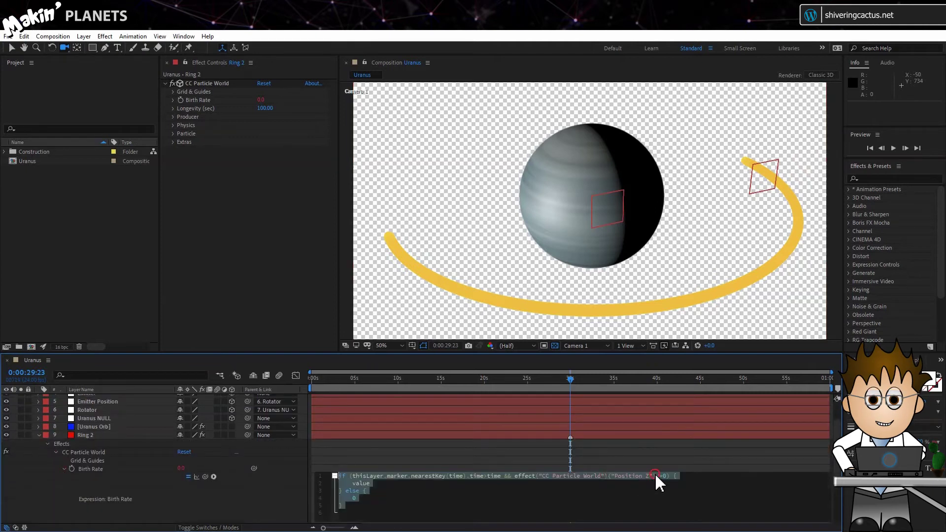
left_click(658, 476)
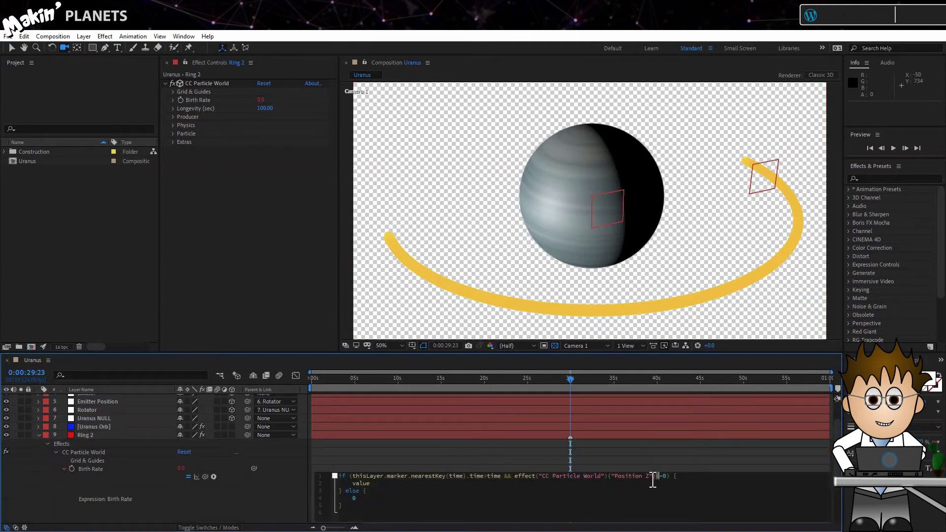
left_click(270, 478)
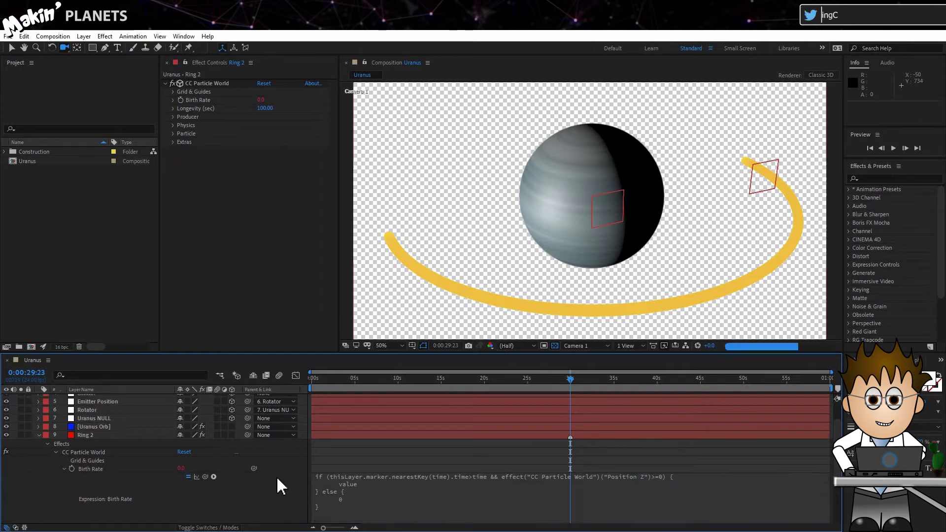
Step: Keyframe the Emitter Position X from 550 at 0 s to 350 at 29:23
left_click(38, 435)
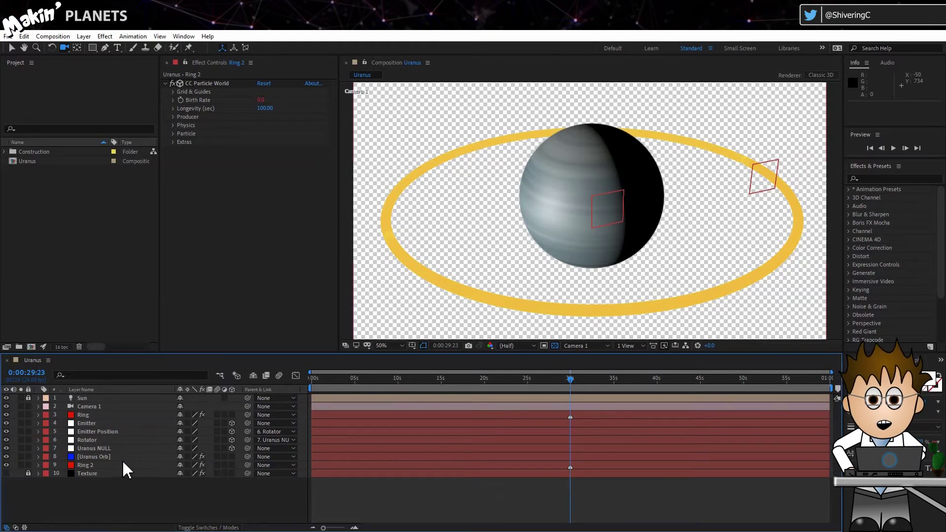
left_click(110, 432)
key("p")
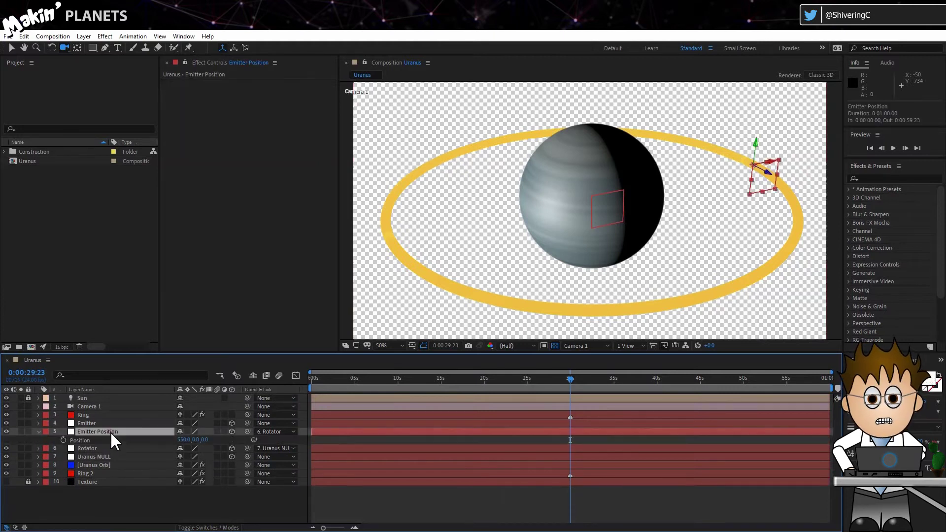
left_click(320, 380)
left_click(65, 440)
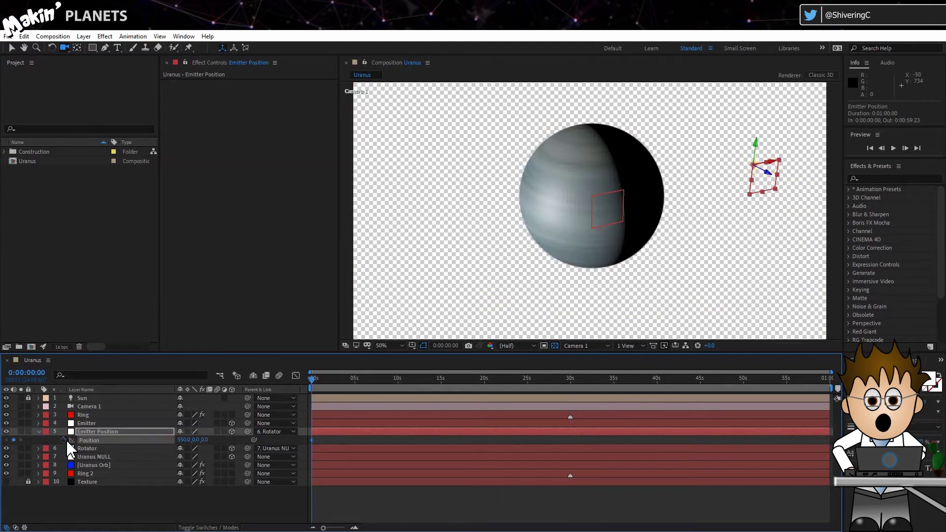
left_click(569, 380)
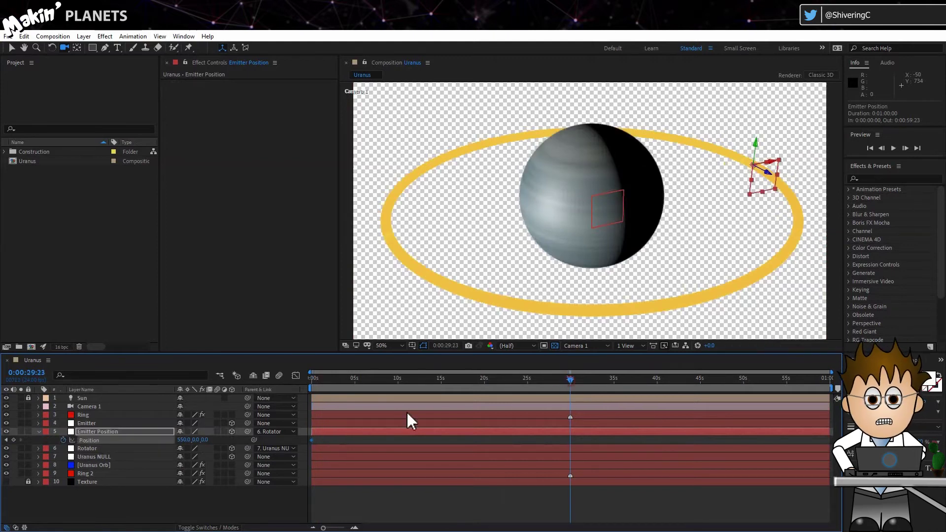
left_click(184, 439)
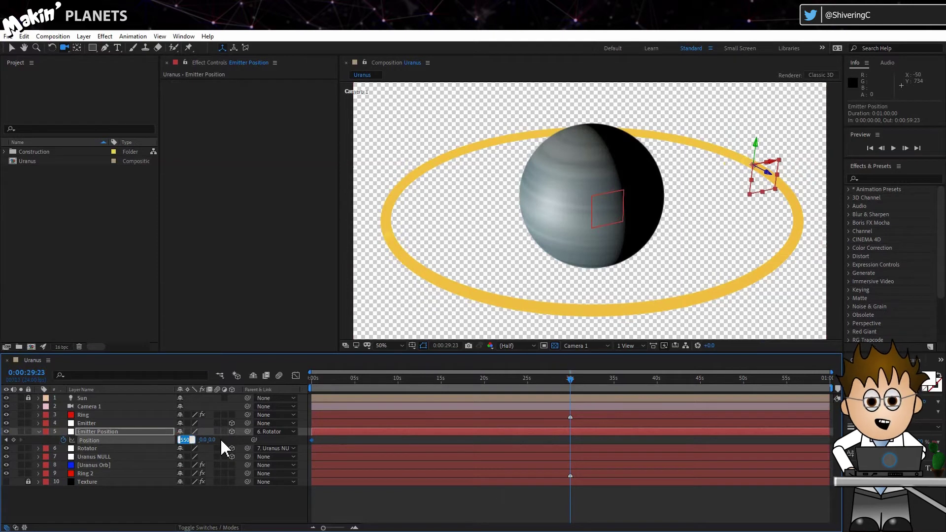
type("350")
key("Return")
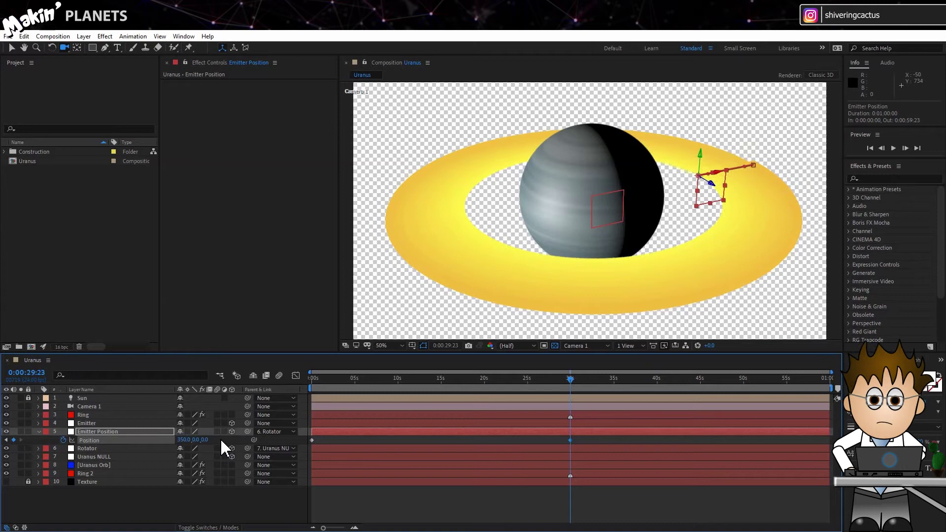
Step: Set the Ring layer's Particle Type to Textured Disc
left_click(127, 416)
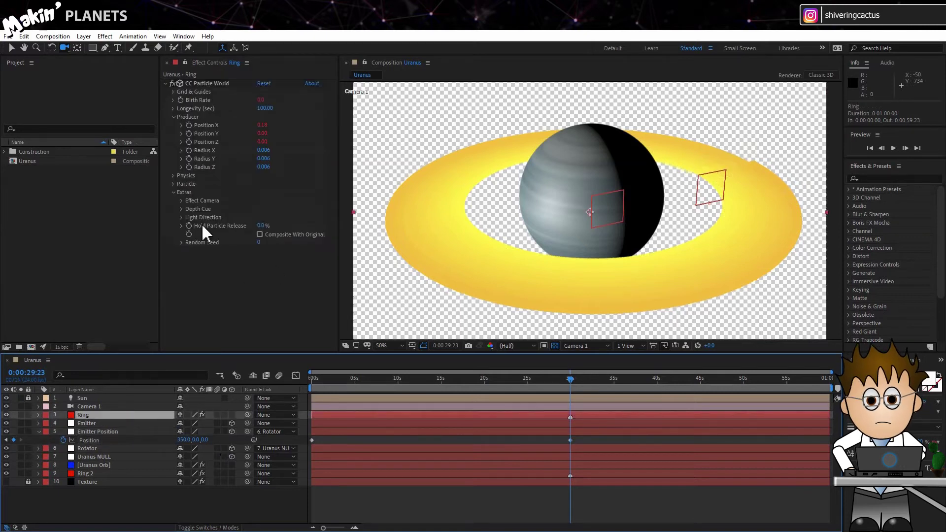
left_click(175, 185)
left_click(276, 193)
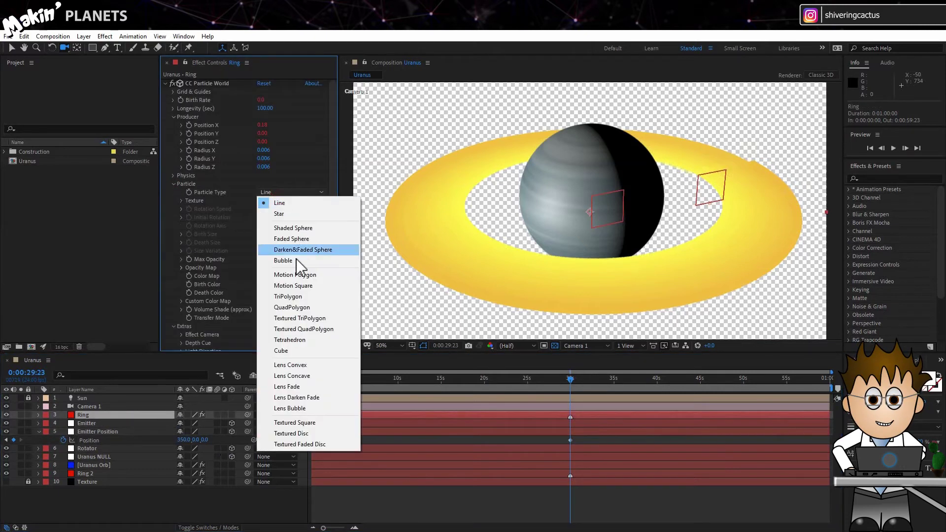
left_click(307, 433)
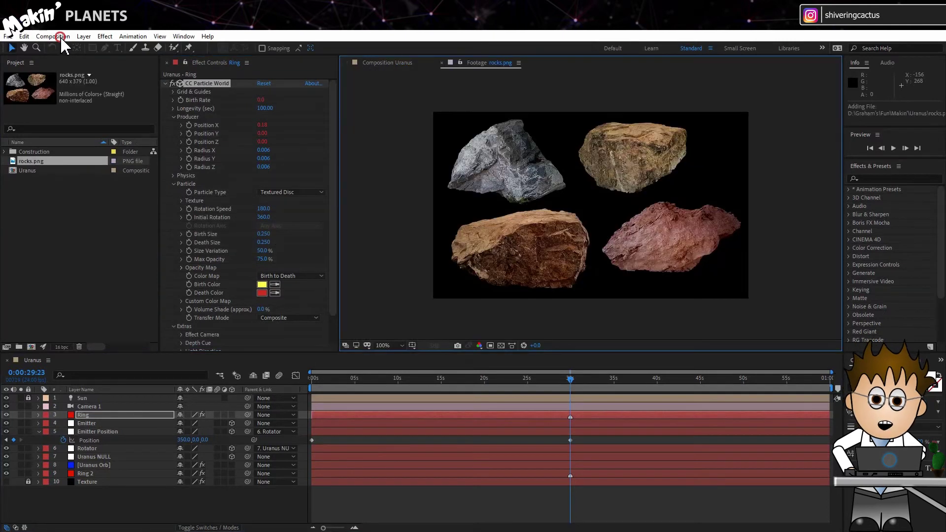
Step: Create a new 300x250 composition named Rocks
left_click(53, 36)
left_click(67, 48)
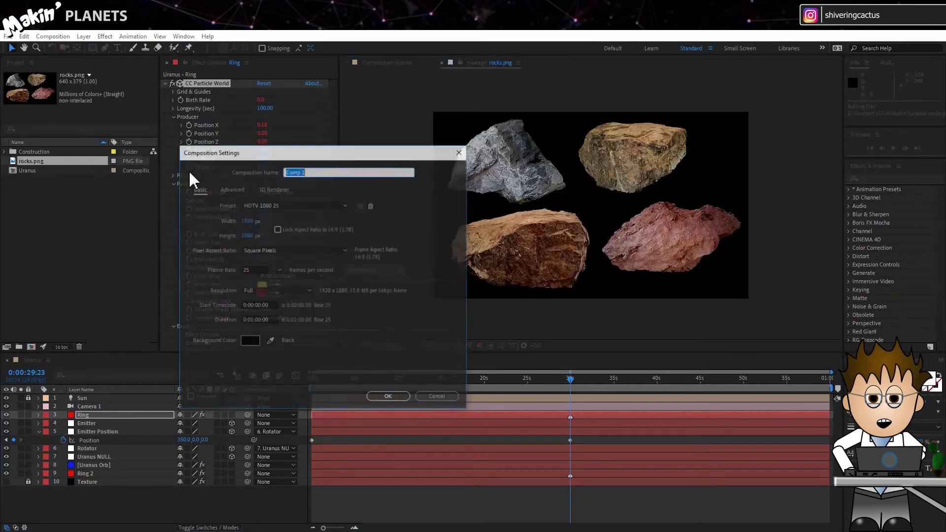
type("Rocks")
left_click(245, 219)
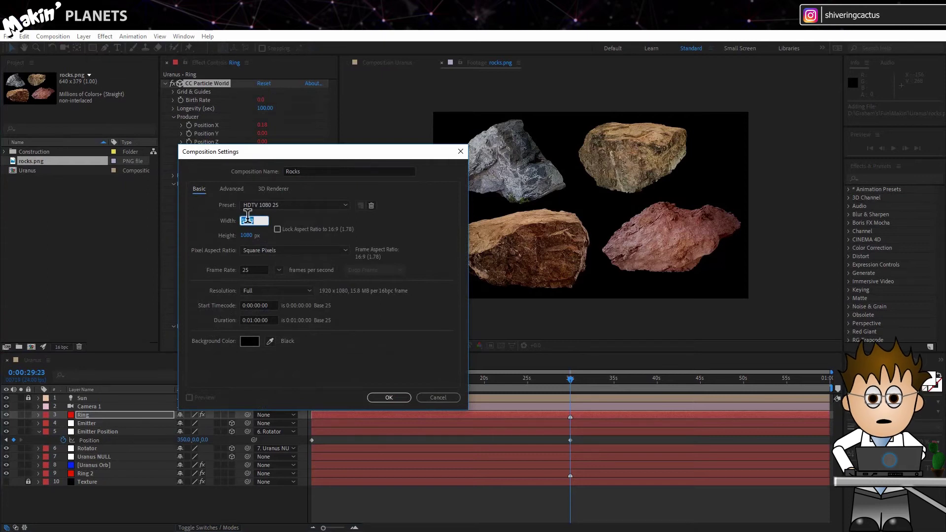
type("300")
left_click(254, 235)
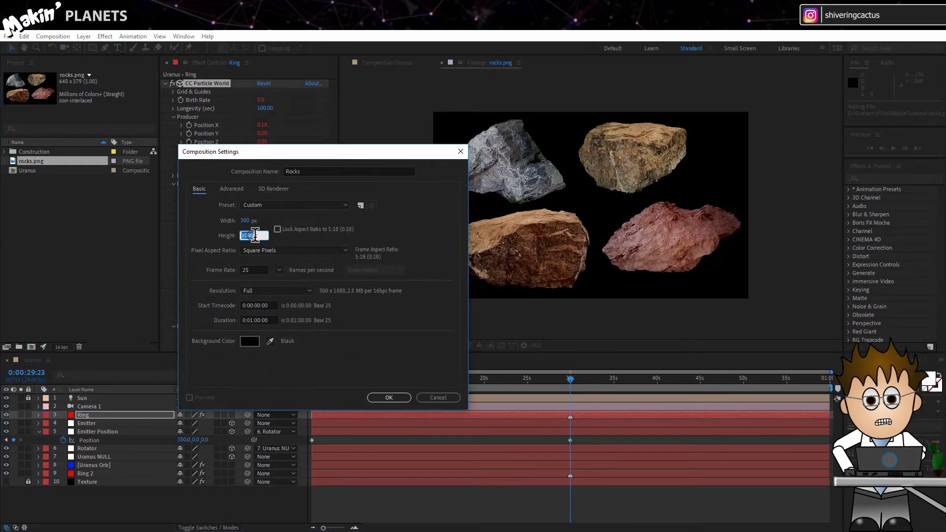
type("250")
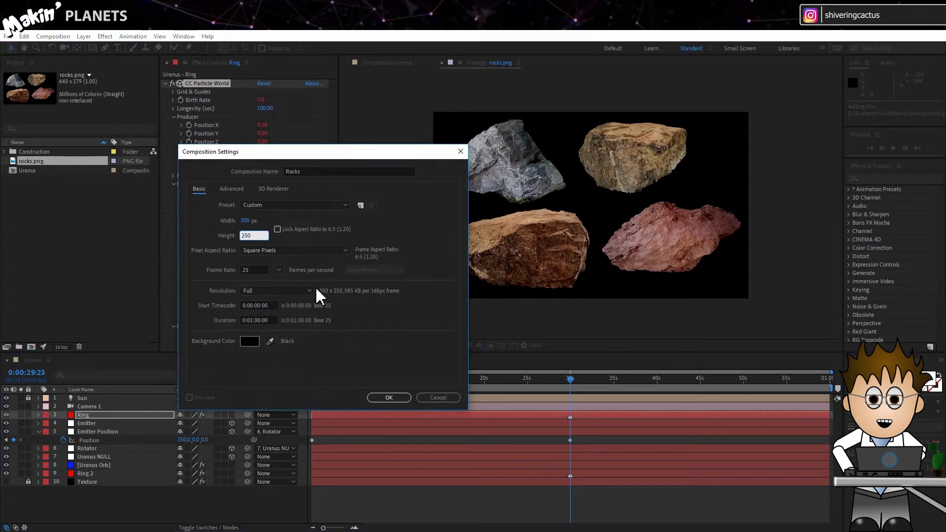
left_click(393, 396)
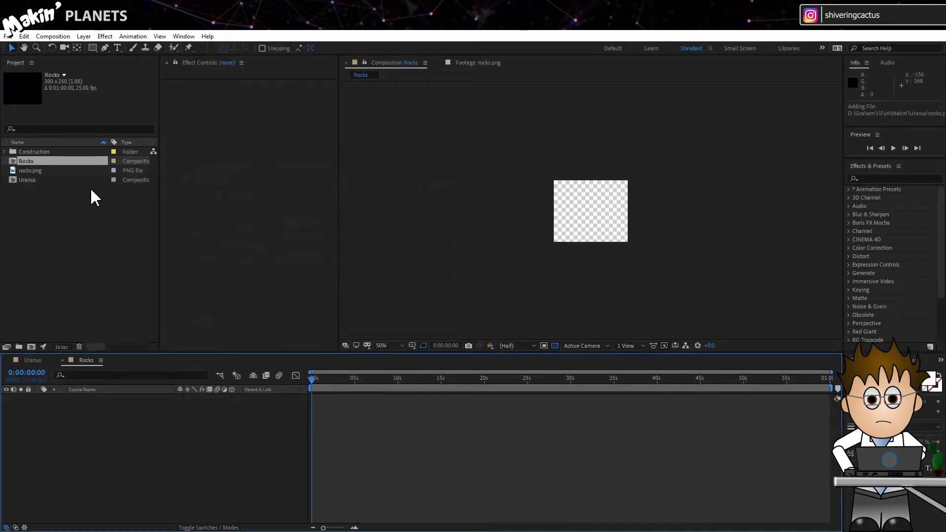
Step: Add rocks.png to Rocks, reposition it, and mask it down to the grey rock
left_click_drag(37, 171, 114, 400)
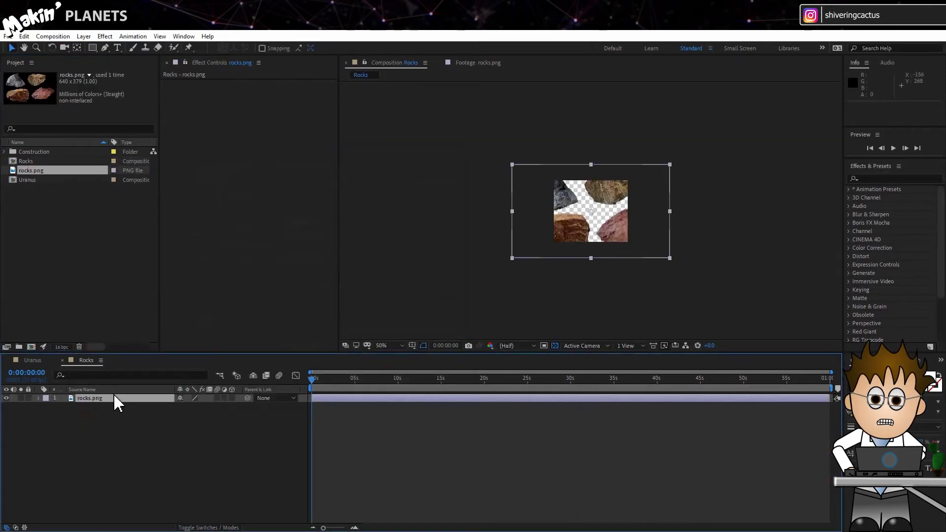
left_click(354, 527)
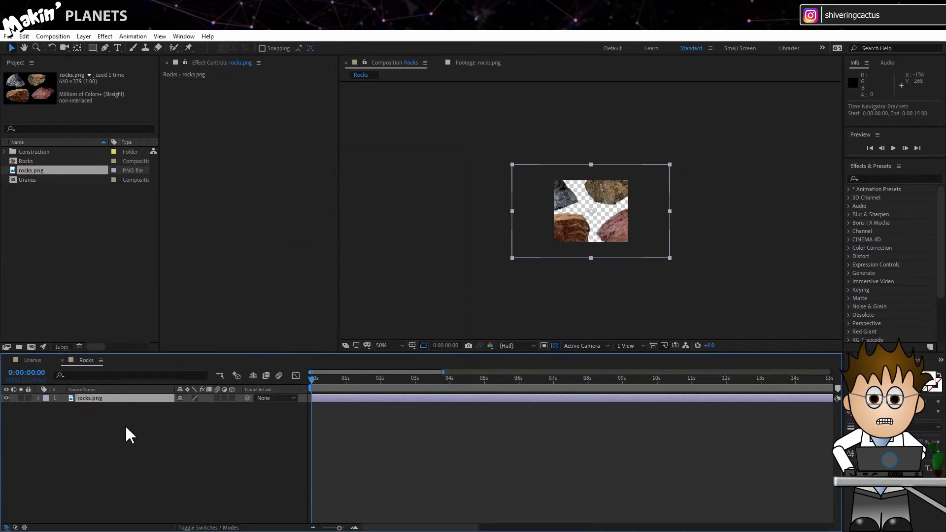
key("s")
left_click_drag(570, 202, 609, 222)
key("period")
key("period")
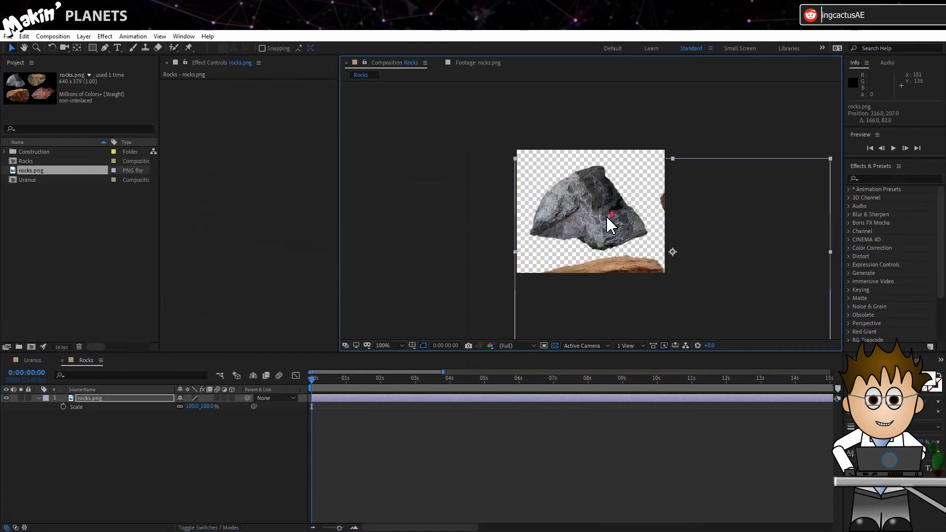
key("period")
key("period")
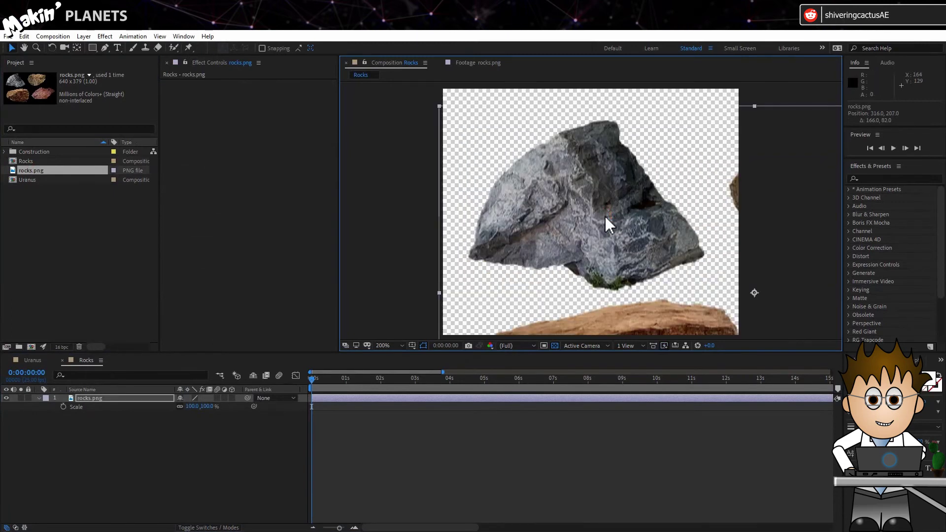
left_click(92, 48)
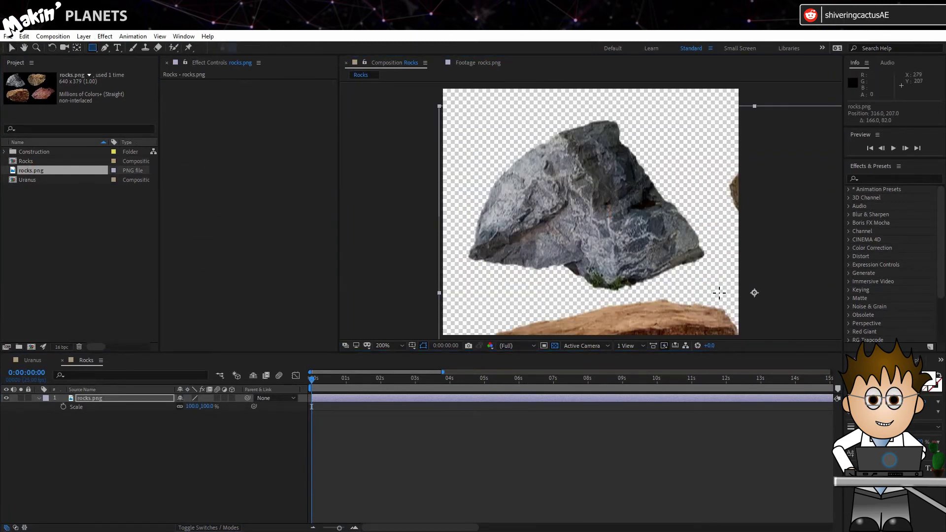
left_click_drag(720, 298, 456, 109)
Step: Make four rock layers offset one frame apart, mask the brown rock, and trim the comp to four frames
key("ctrl+d")
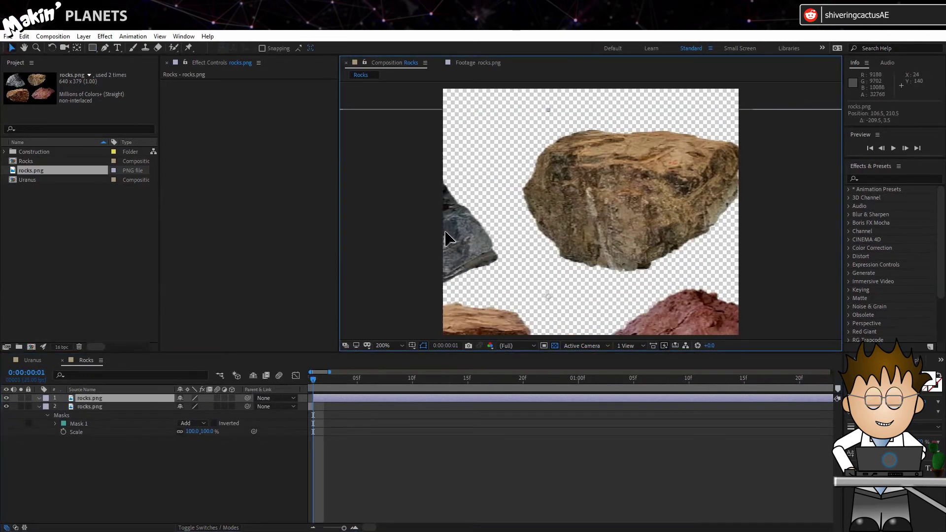
left_click(344, 449)
key("ctrl+d")
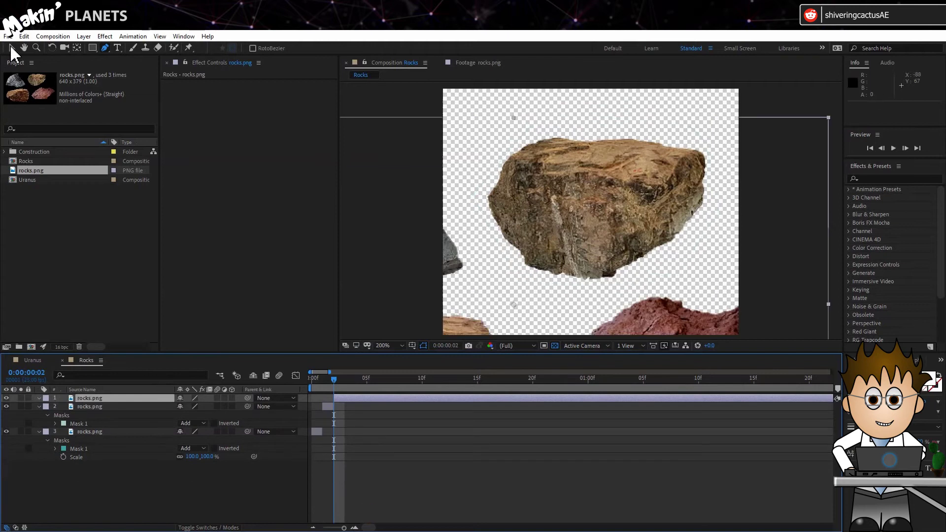
key("Page_Down")
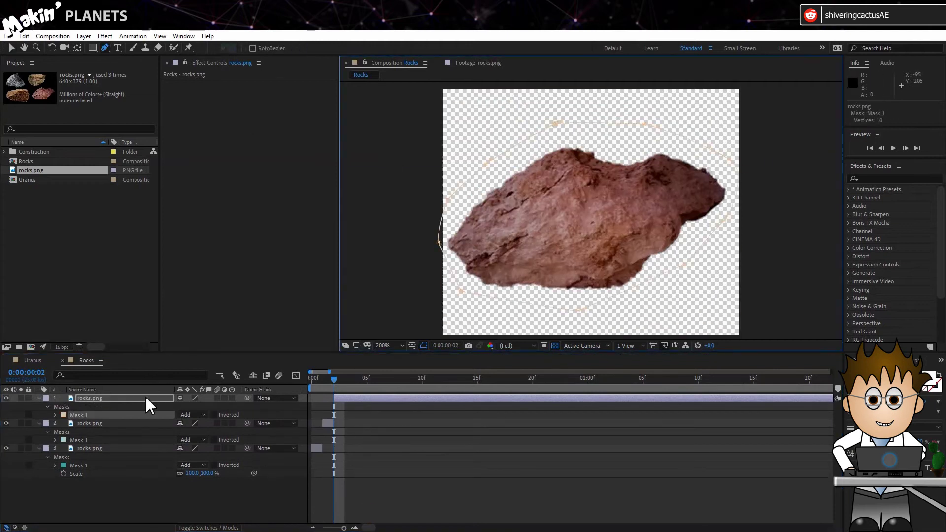
left_click(147, 399)
key("ctrl+d")
key("Page_Down")
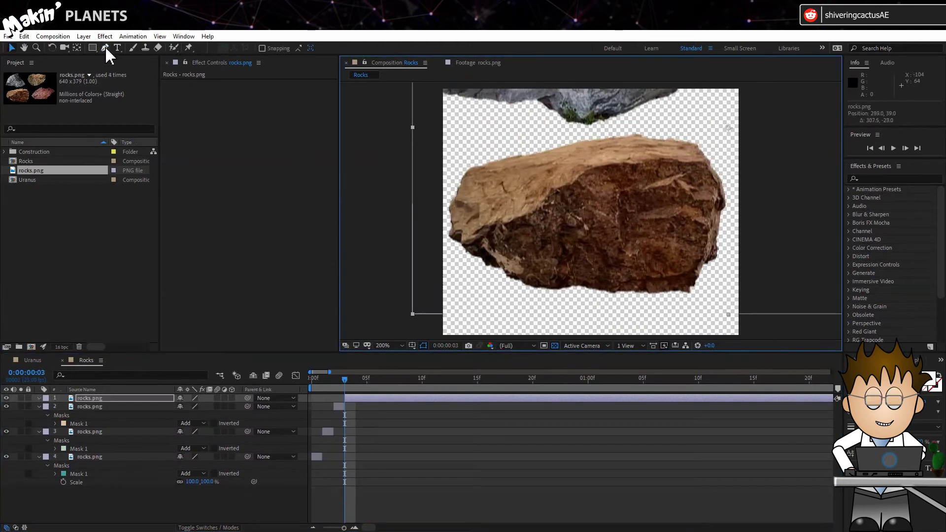
left_click(664, 122)
key("ctrl+k")
key("Return")
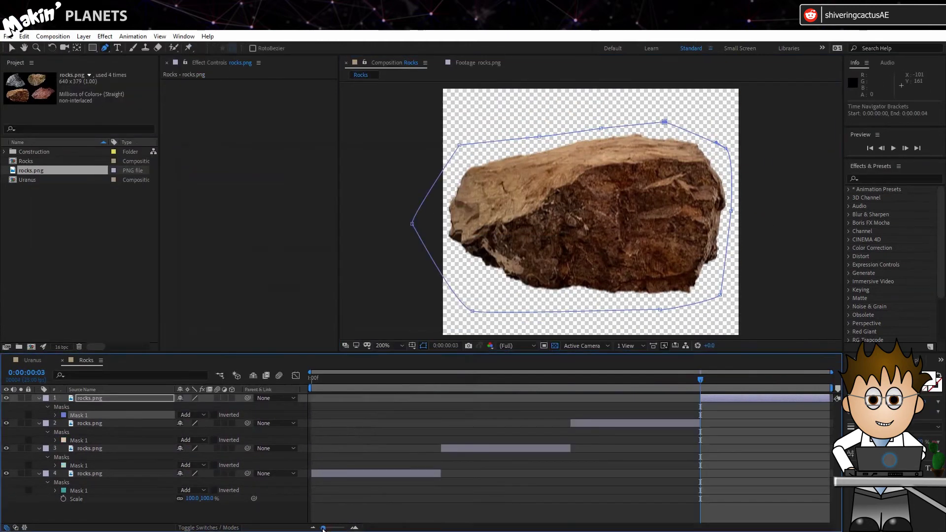
key("Home")
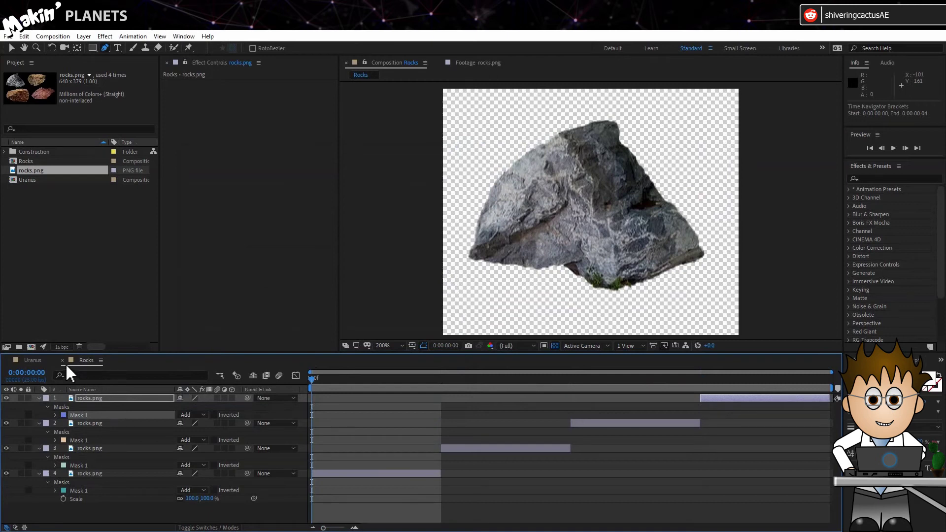
Step: Add the Rocks comp to the Uranus timeline starting at 0:00
left_click(32, 360)
left_click_drag(26, 161, 80, 505)
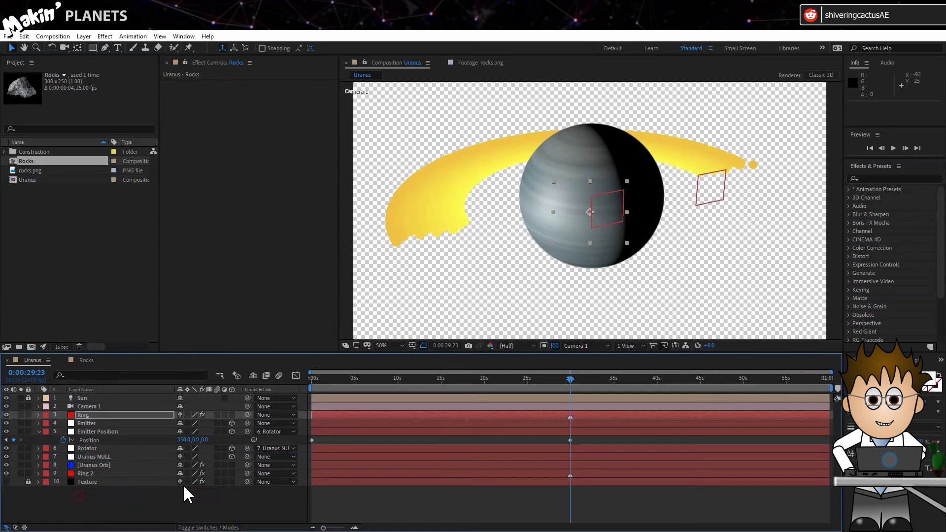
key("equal")
key("equal")
key("equal")
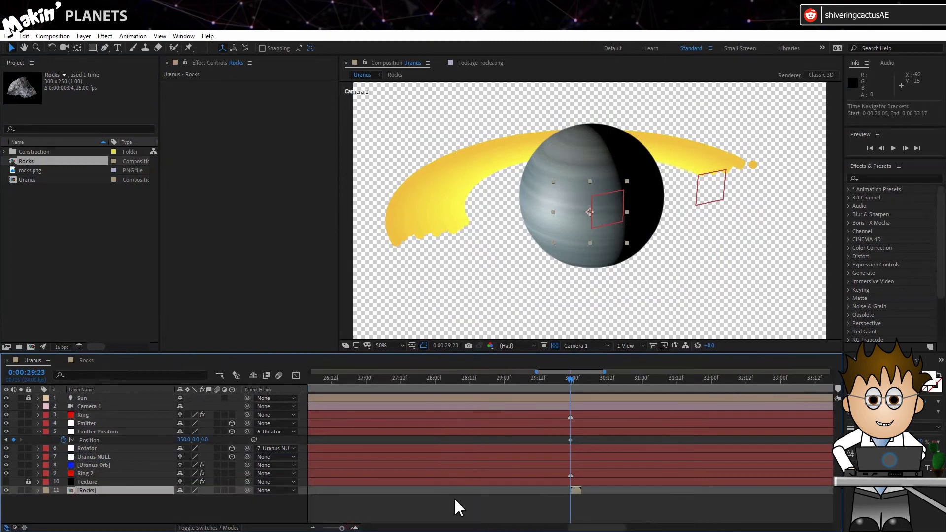
left_click_drag(570, 489, 315, 489)
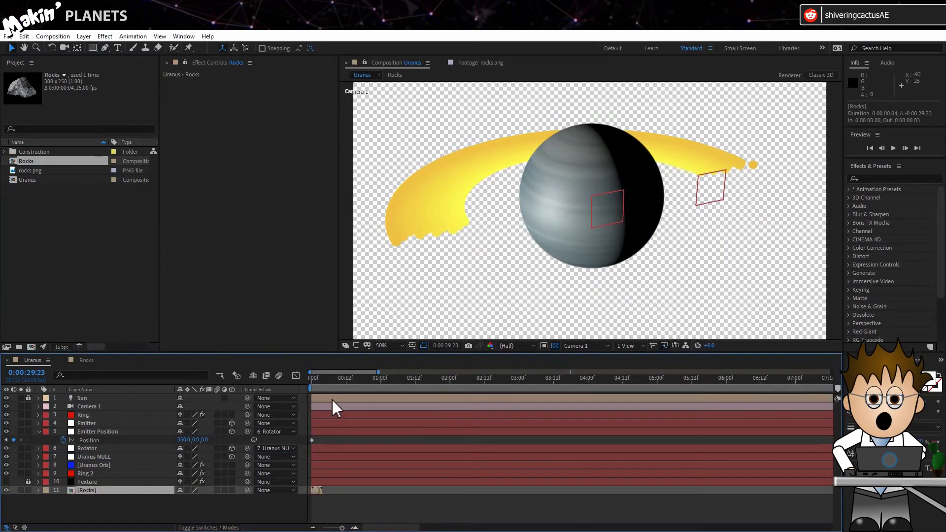
key("Home")
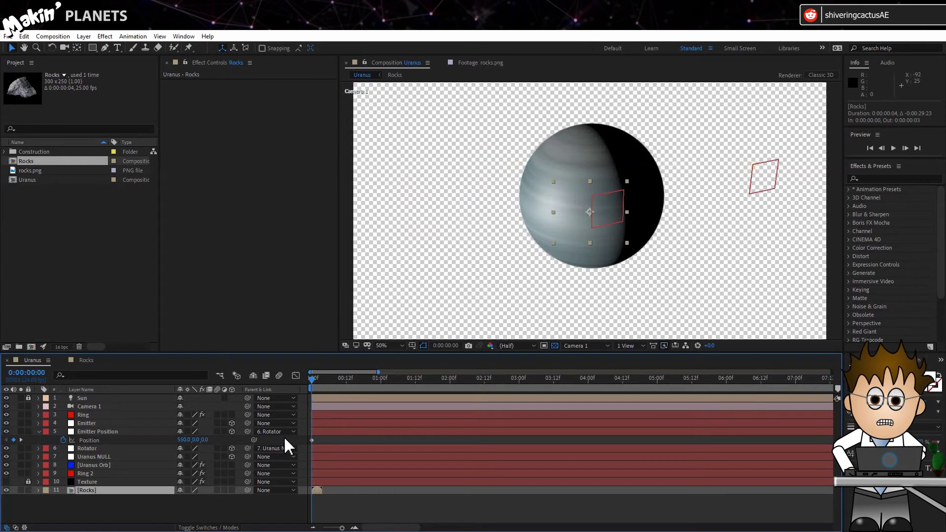
Step: Enable time remapping on Rocks, extend it to the comp end, and add random(0,4)/25 to Time Remap
left_click(83, 37)
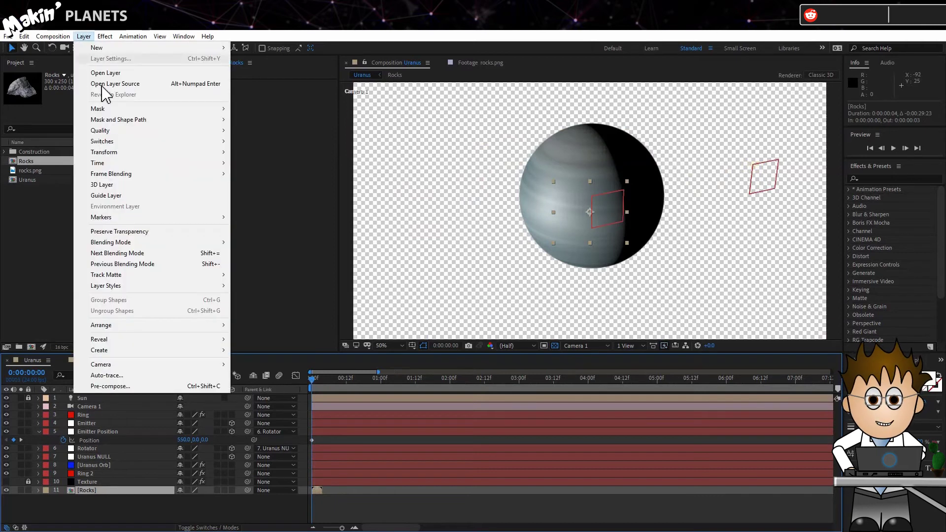
mouse_move(120, 162)
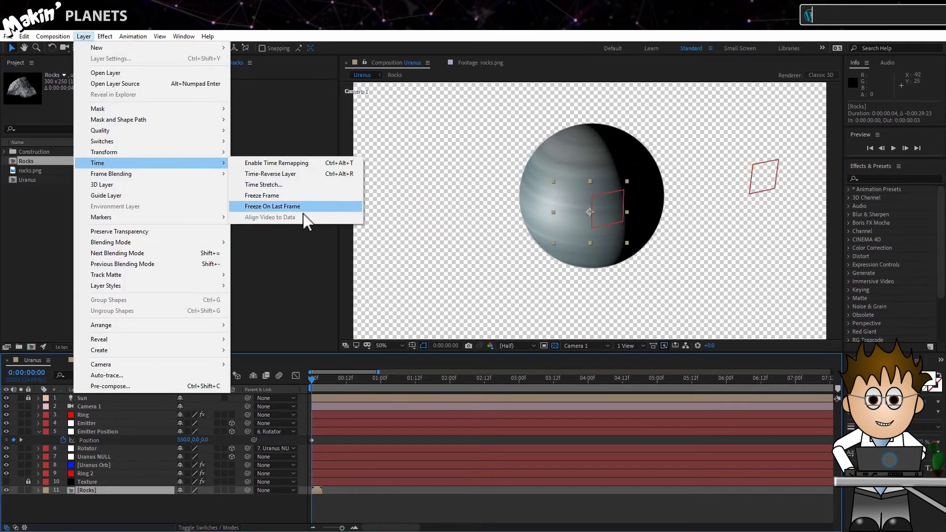
left_click(296, 163)
left_click_drag(322, 490, 832, 490)
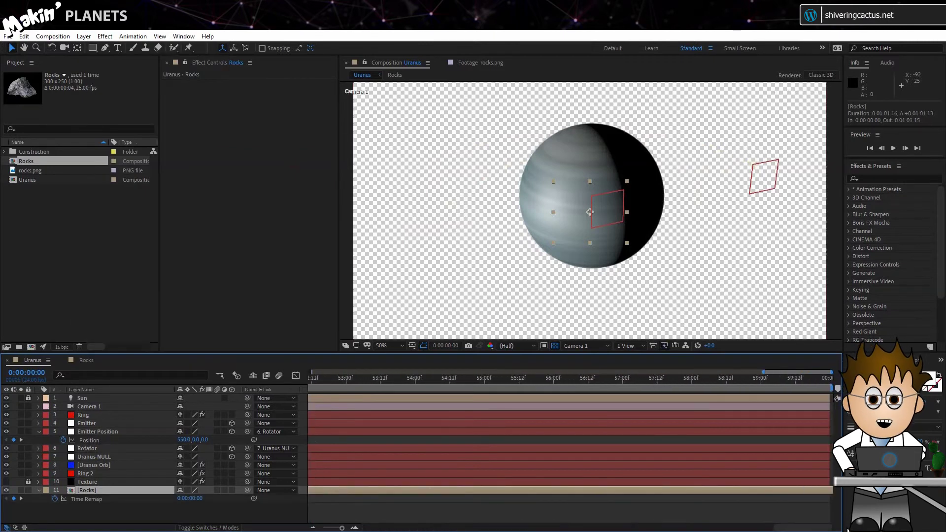
left_click_drag(803, 527, 374, 527)
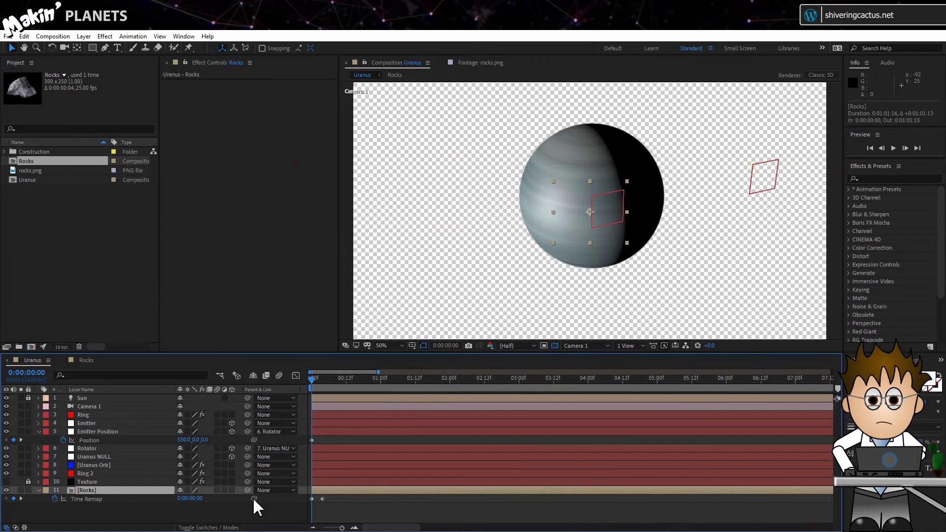
left_click(55, 499, "alt")
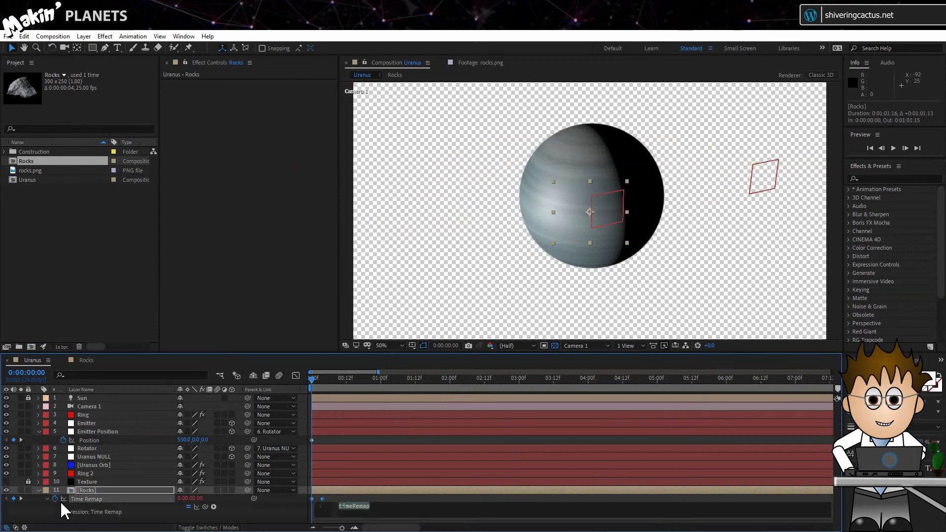
type("random(")
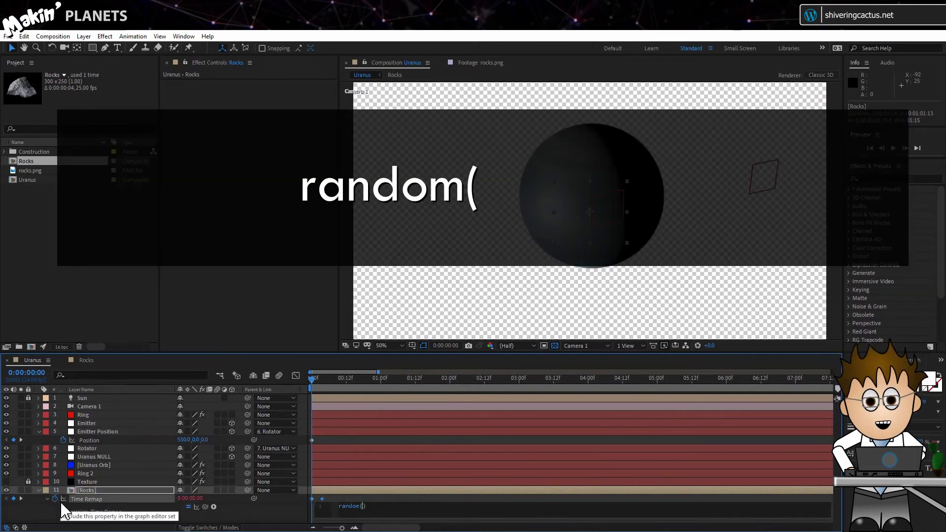
type("0,4)")
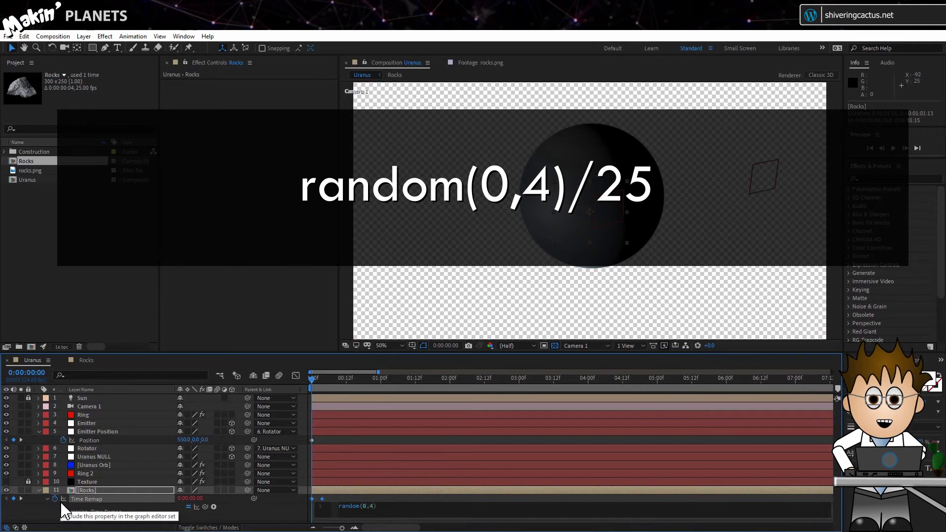
type("/25")
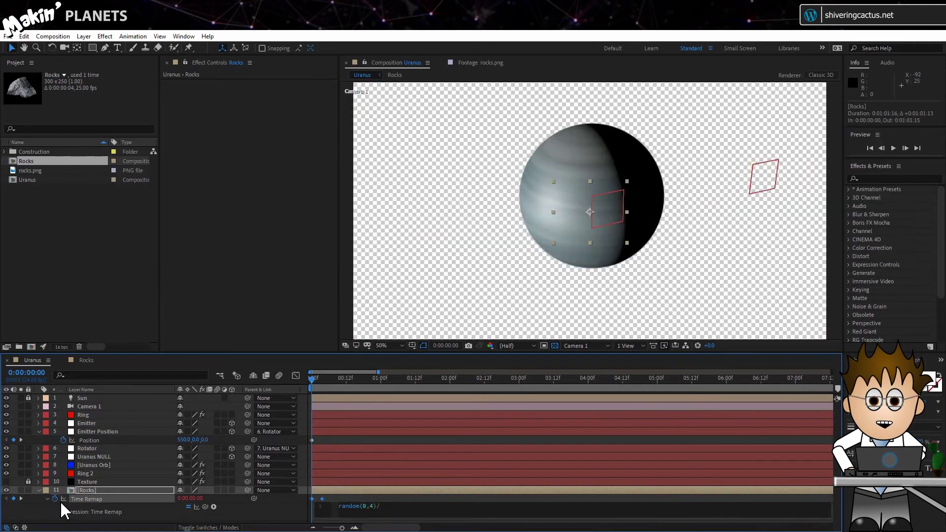
left_click(288, 519)
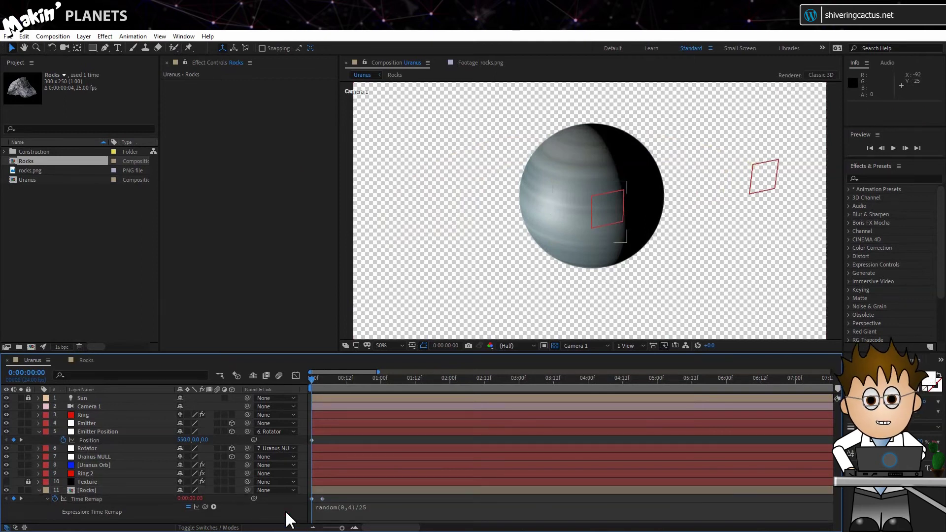
Step: Solo the Rocks layer and step through frames to check the random rocks
left_click(21, 489)
key("Page_Down")
key("Page_Down")
key("Page_Down")
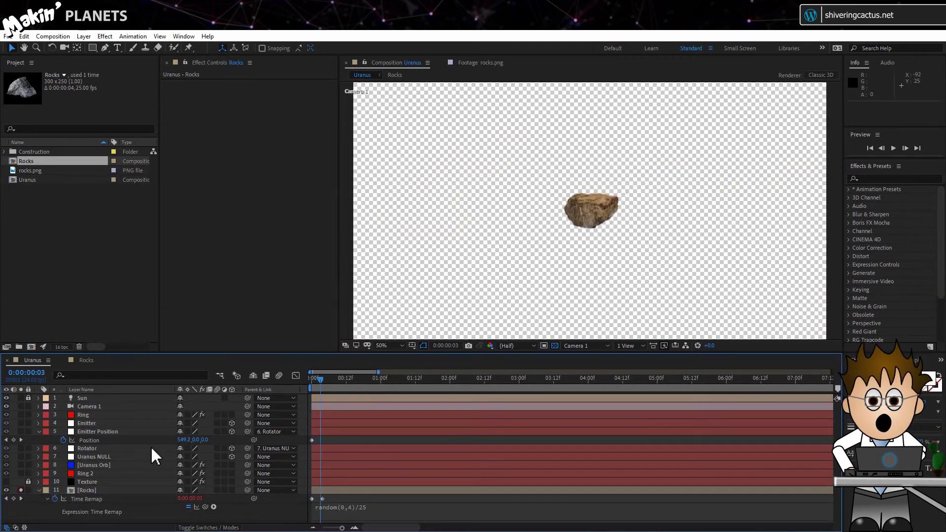
key("Page_Down")
key("Page_Down")
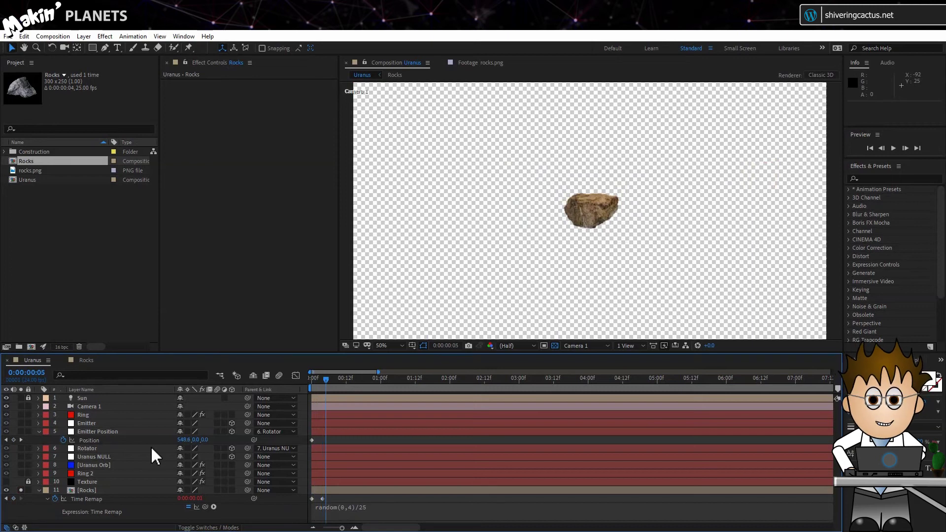
key("Page_Down")
key("Page_Down")
key("Page_Down")
key("Page_Down")
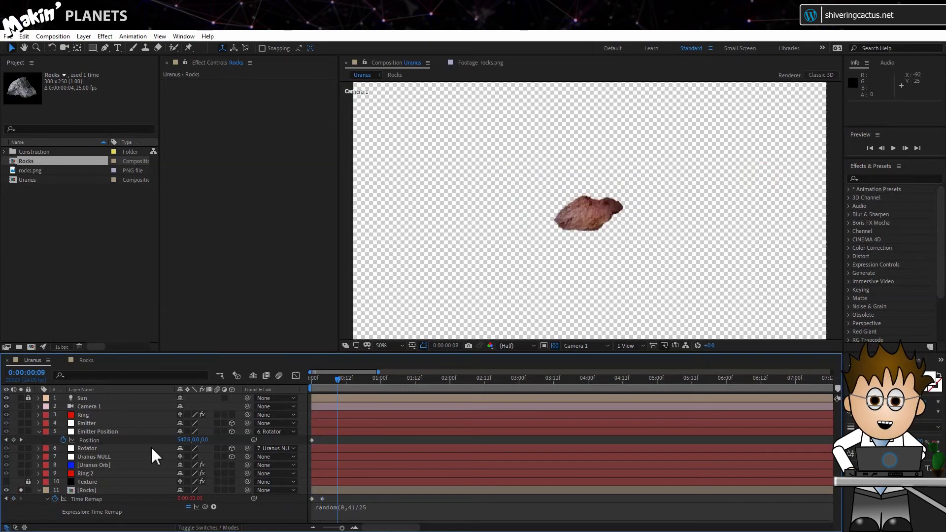
key("Home")
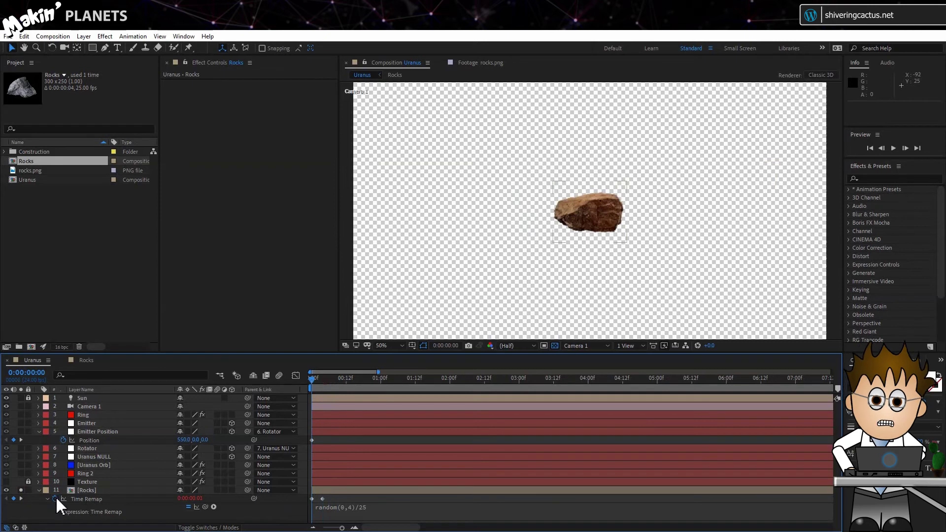
Step: Use the Rocks layer as Ring's particle texture with Texture Time set to Birth
left_click(90, 414)
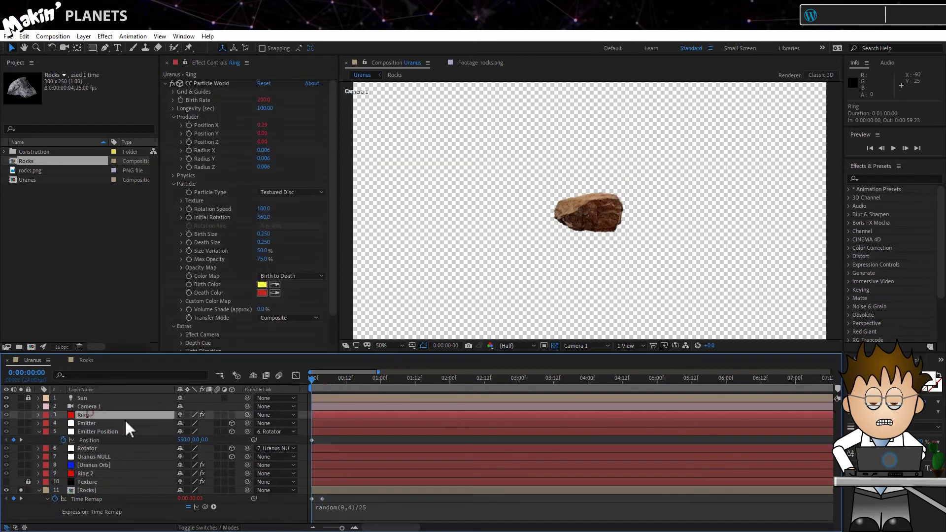
left_click(182, 201)
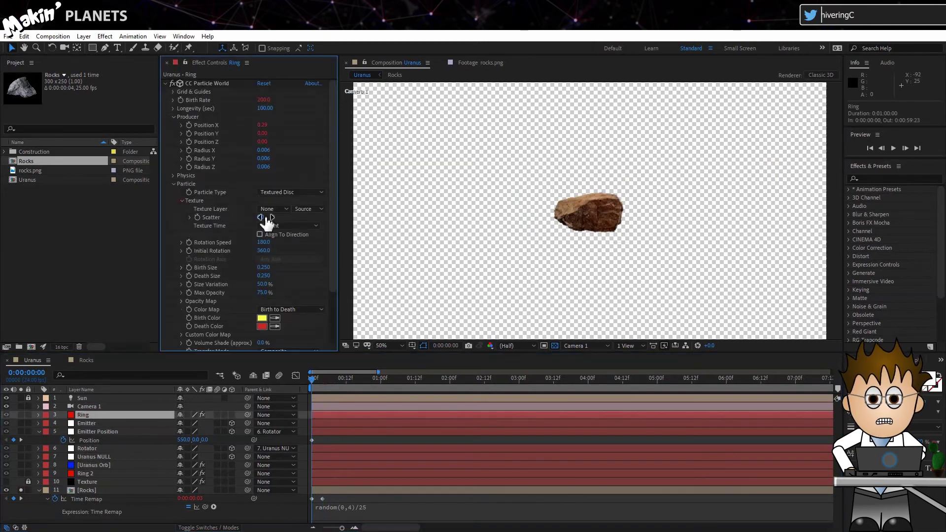
left_click(274, 209)
left_click(291, 320)
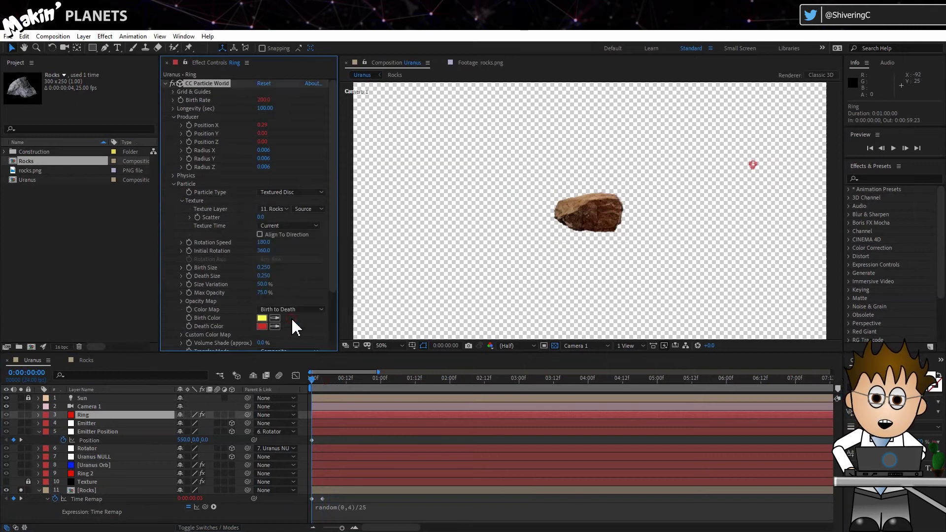
left_click(298, 231)
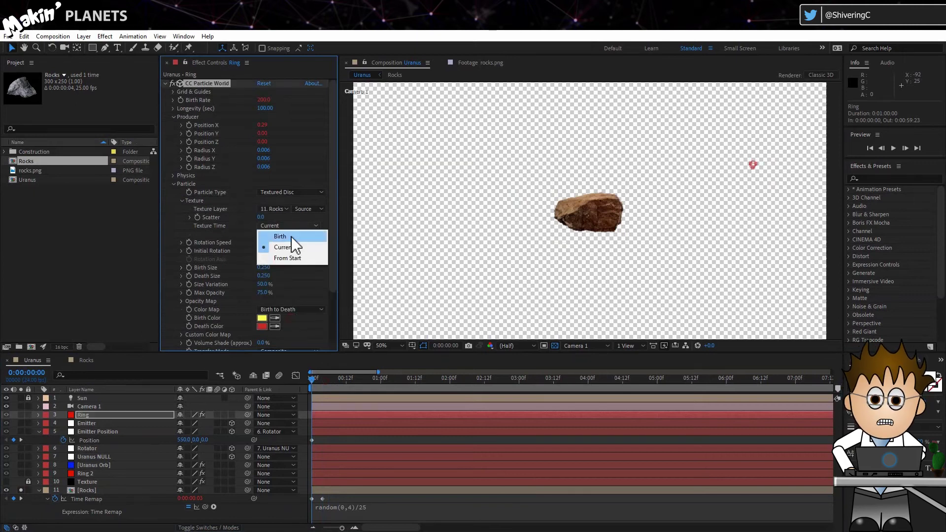
left_click(291, 236)
Step: Set Rotation Speed 50, Birth and Death Size 0.050, Size Variation 100%, and expand Opacity Map
left_click(264, 242)
type("50")
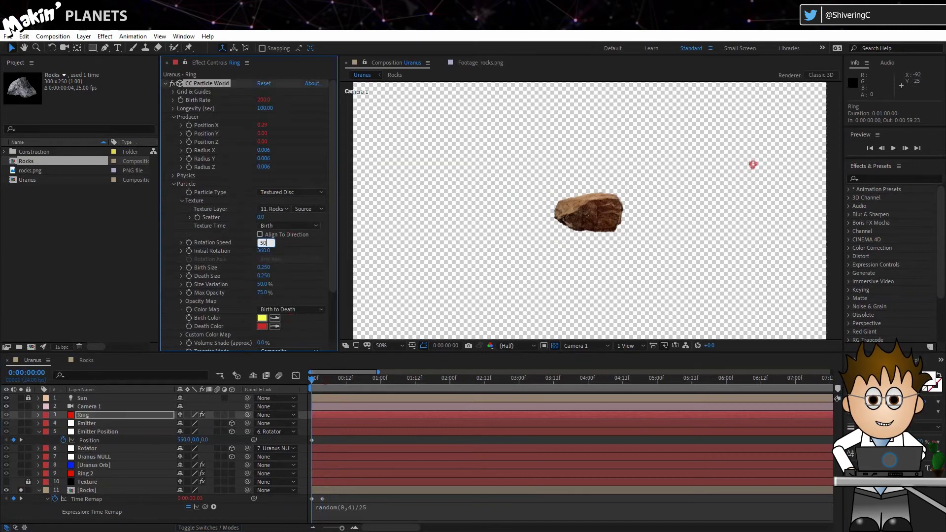
left_click(266, 267)
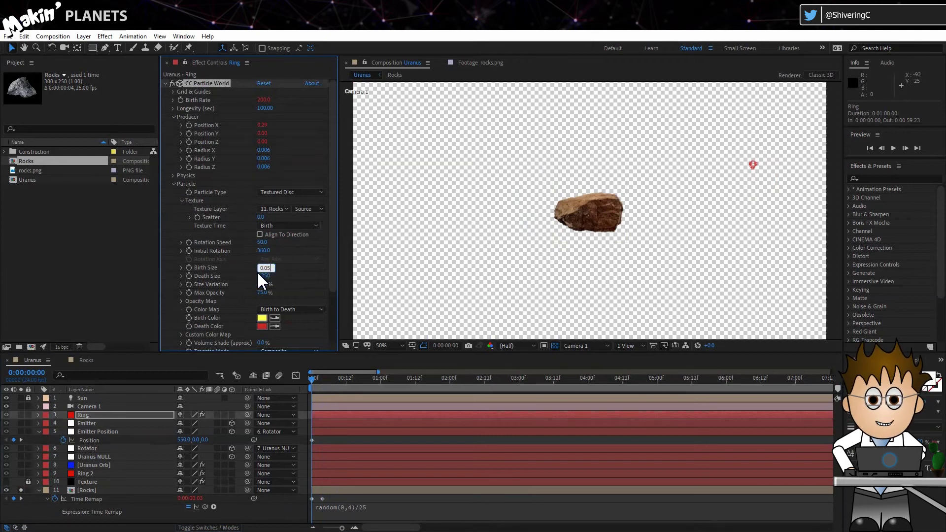
key("Tab")
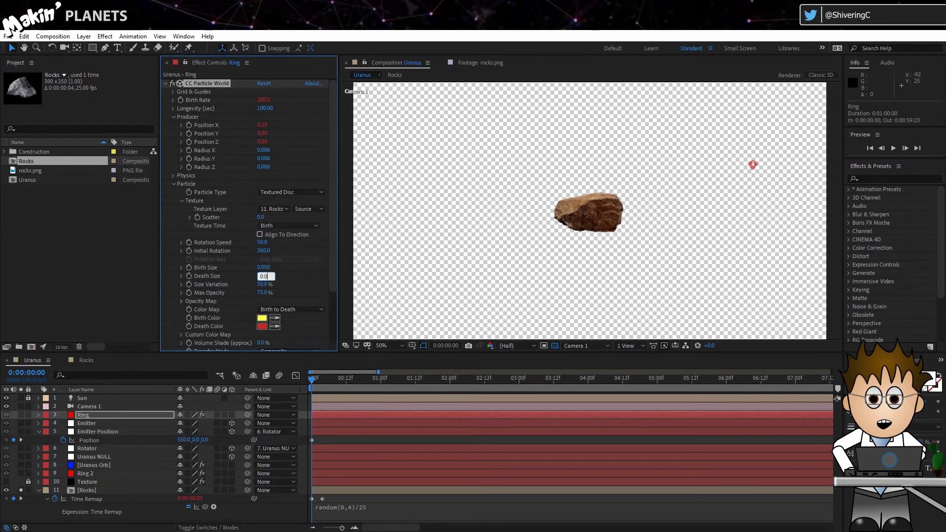
key("Return")
left_click_drag(263, 285, 312, 294)
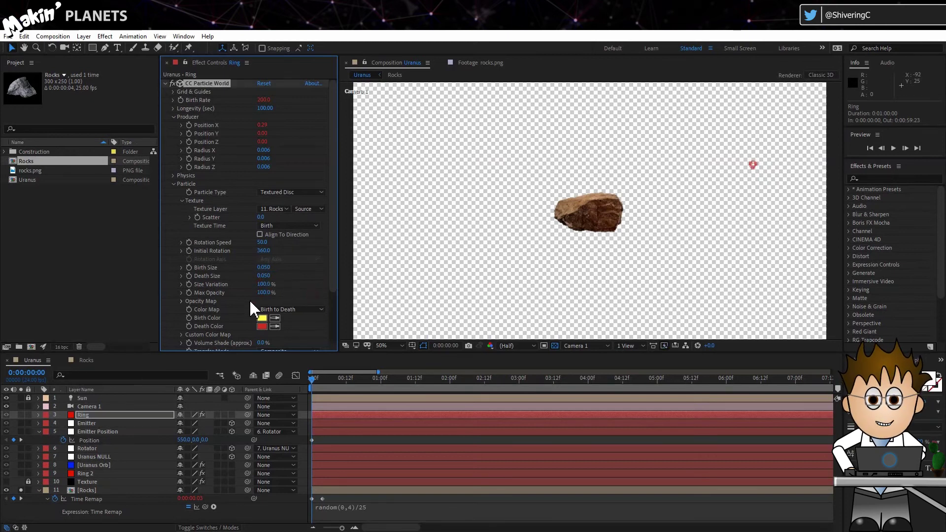
left_click(181, 300)
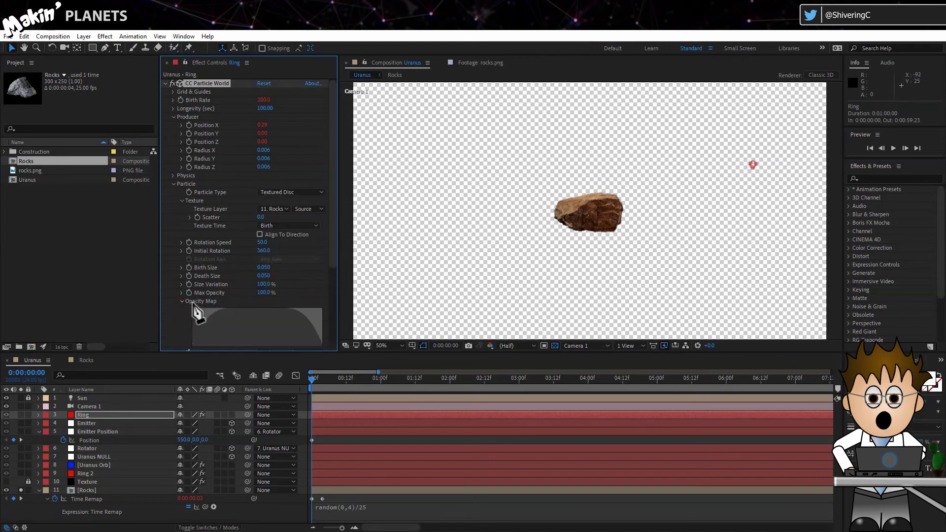
scroll(211, 316, "down", 2)
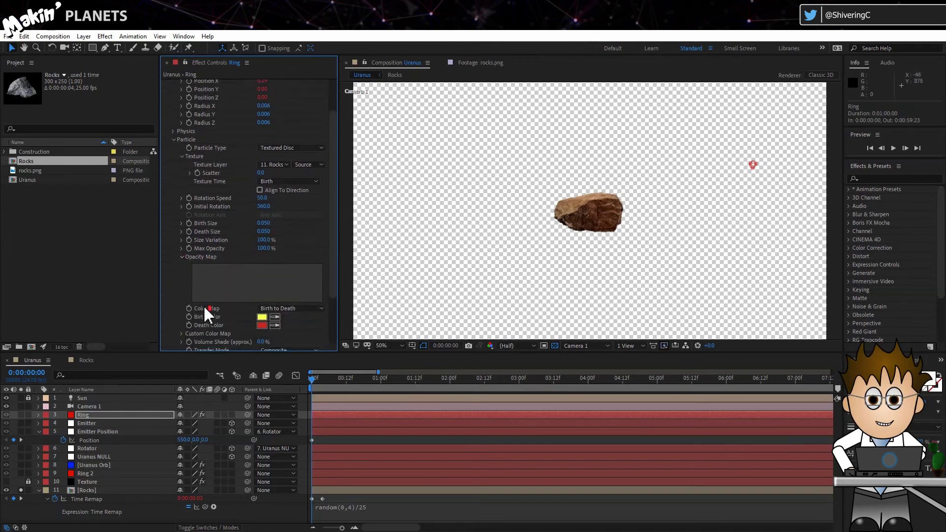
scroll(217, 291, "down", 1)
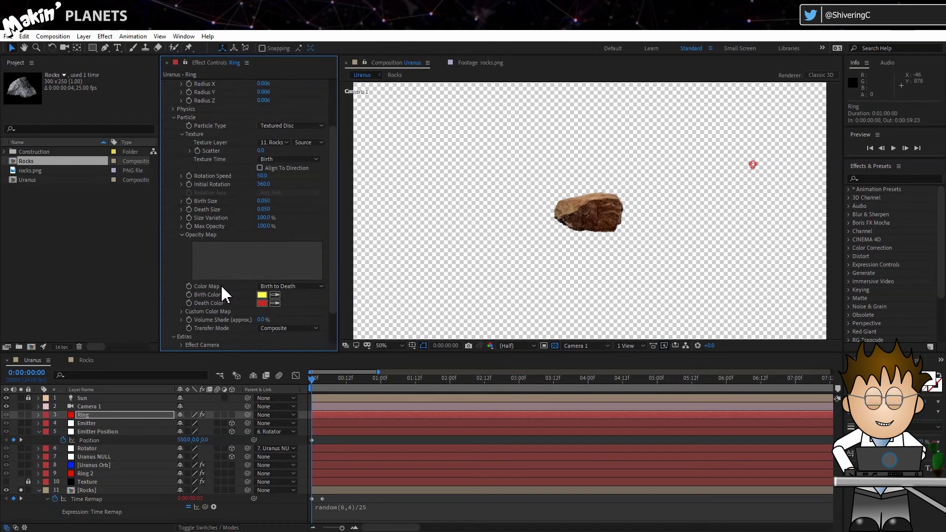
Step: Make Ring's particle Birth Color grey 7F7F7F and Death Color grey 808080
left_click(262, 294)
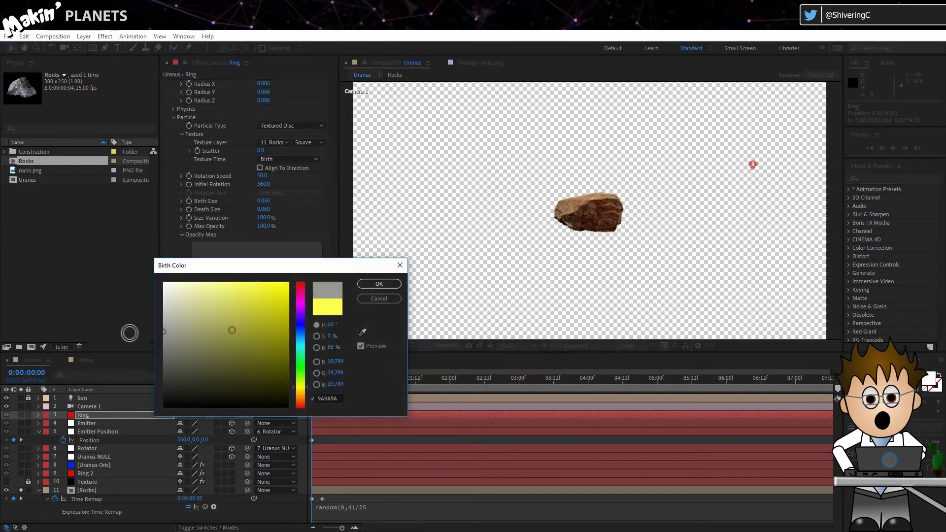
left_click_drag(129, 333, 109, 343)
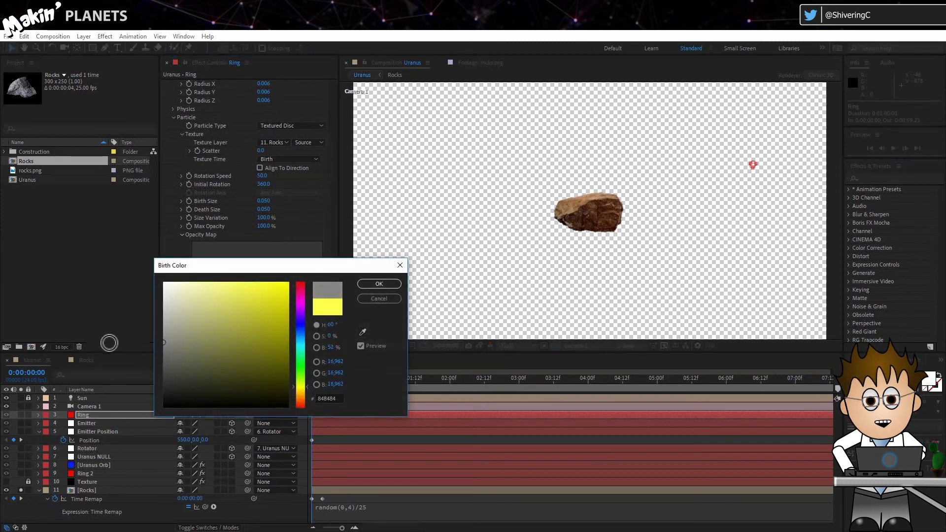
left_click(367, 284)
left_click(268, 304)
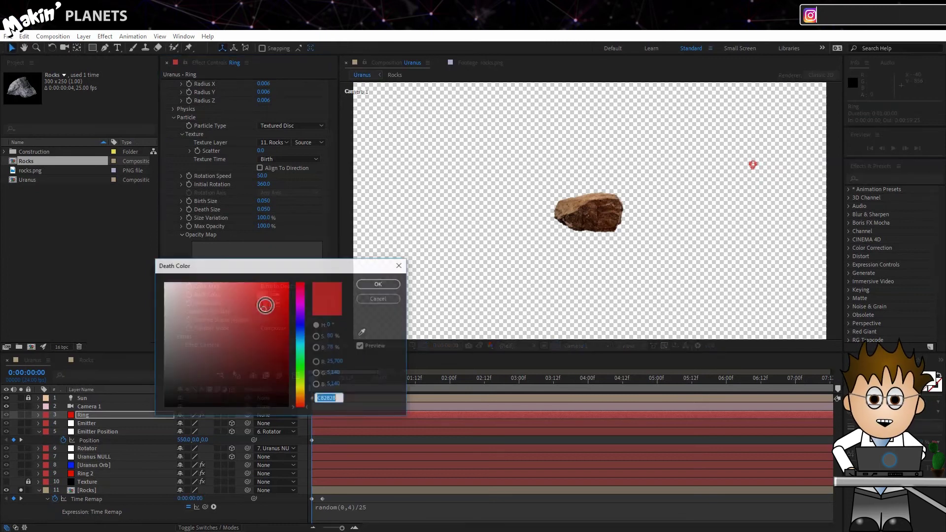
left_click(363, 333)
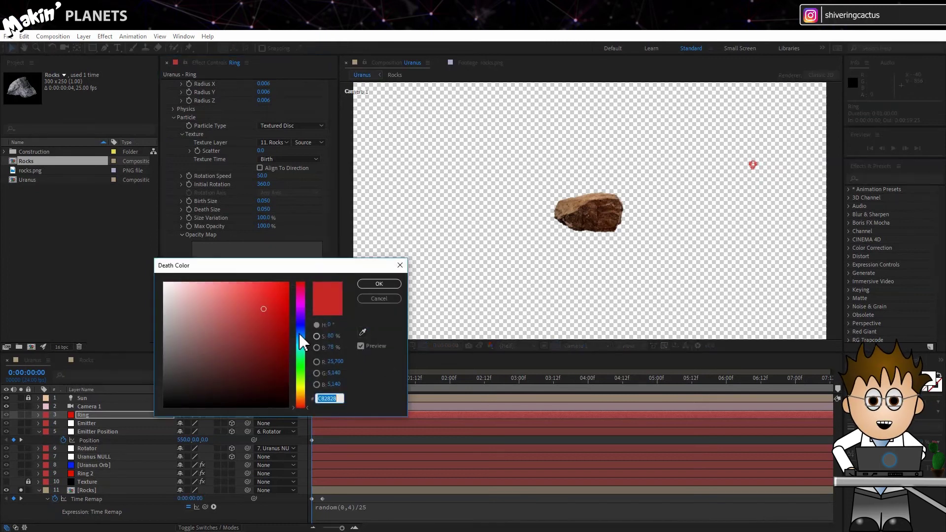
left_click(111, 343)
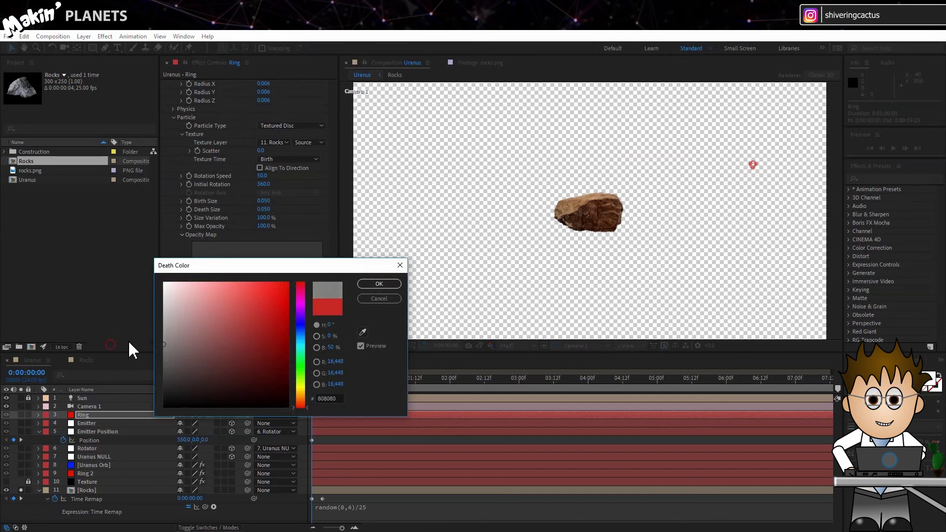
left_click(379, 284)
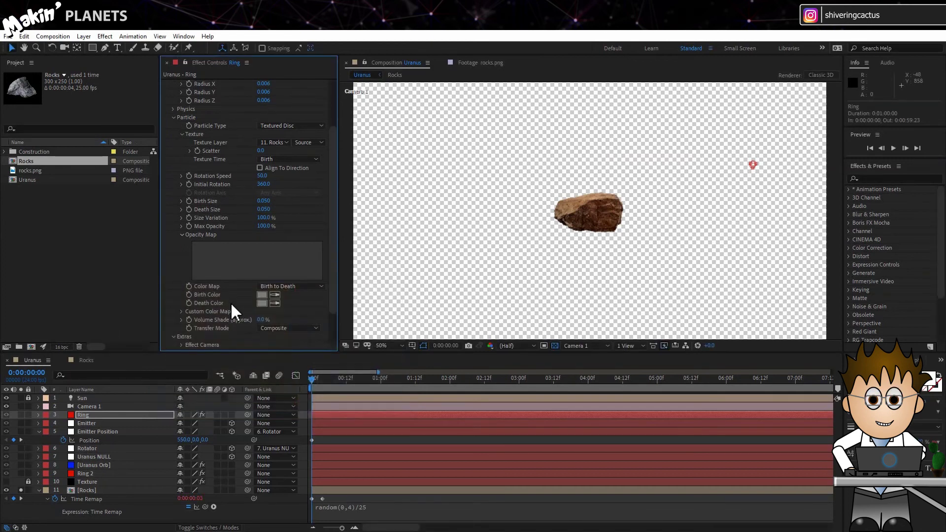
Step: Unsolo Rocks, delete the old Ring 2, and duplicate Ring into a new Ring 2 below Uranus Orb
left_click(20, 490)
left_click(94, 472)
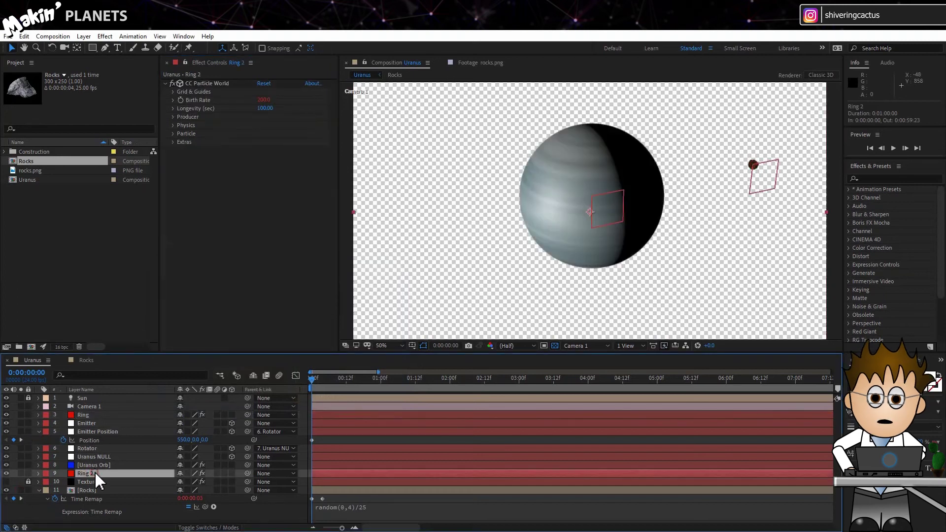
key("Delete")
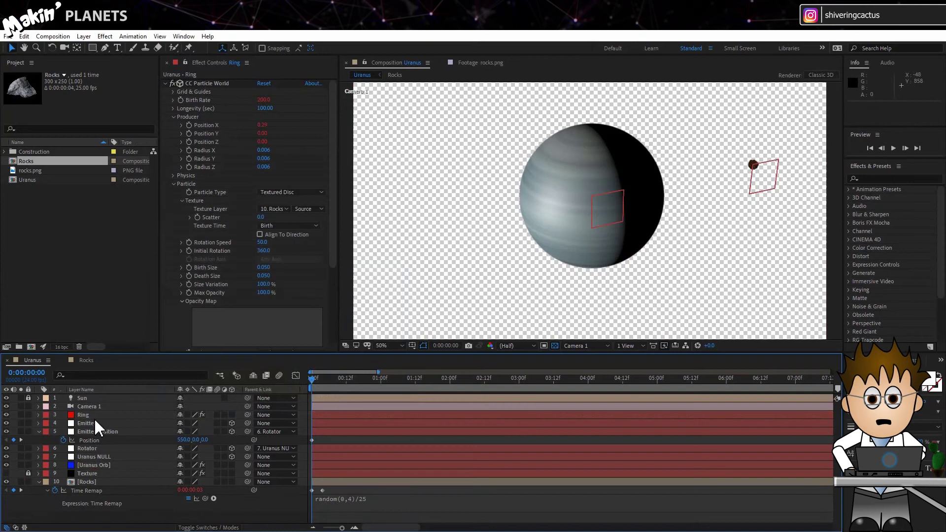
left_click(92, 415)
key("ctrl+d")
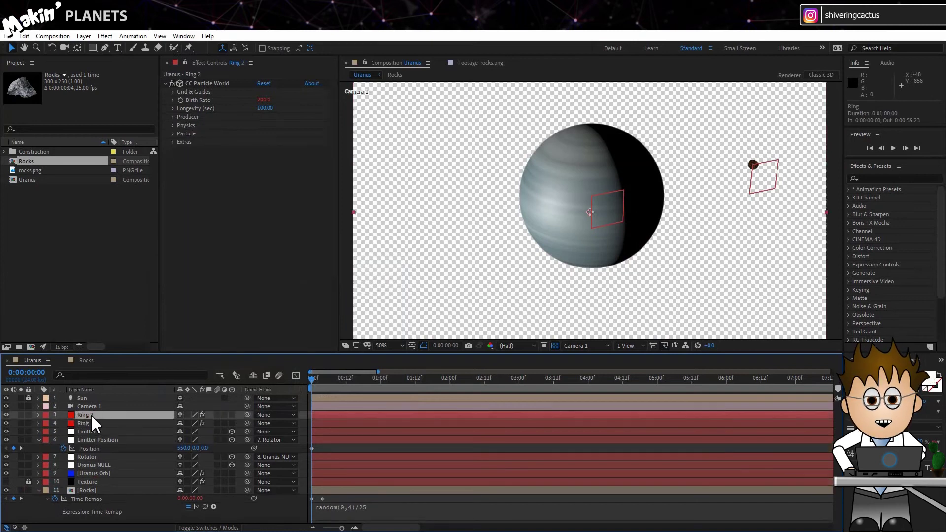
left_click_drag(91, 415, 93, 474)
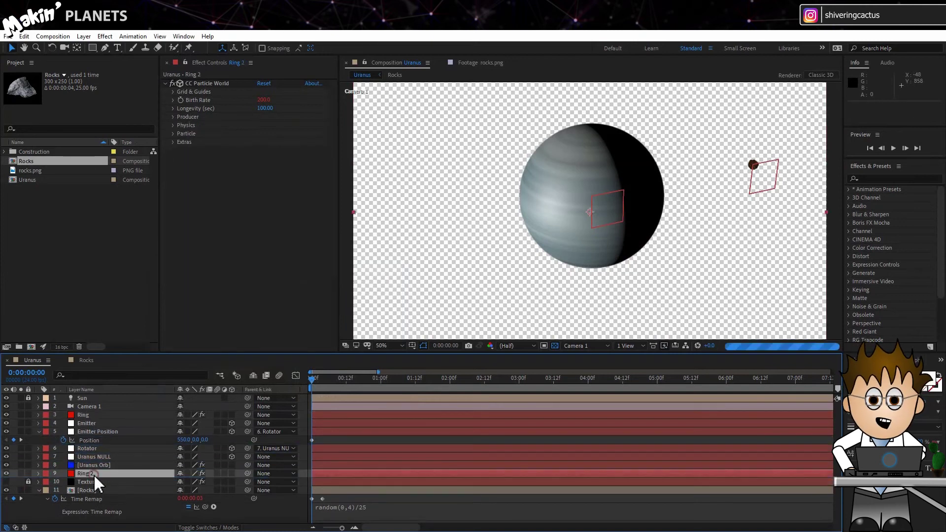
Step: Edit and commit the new Ring 2's CC Particle World Birth Rate expression
left_click(39, 474)
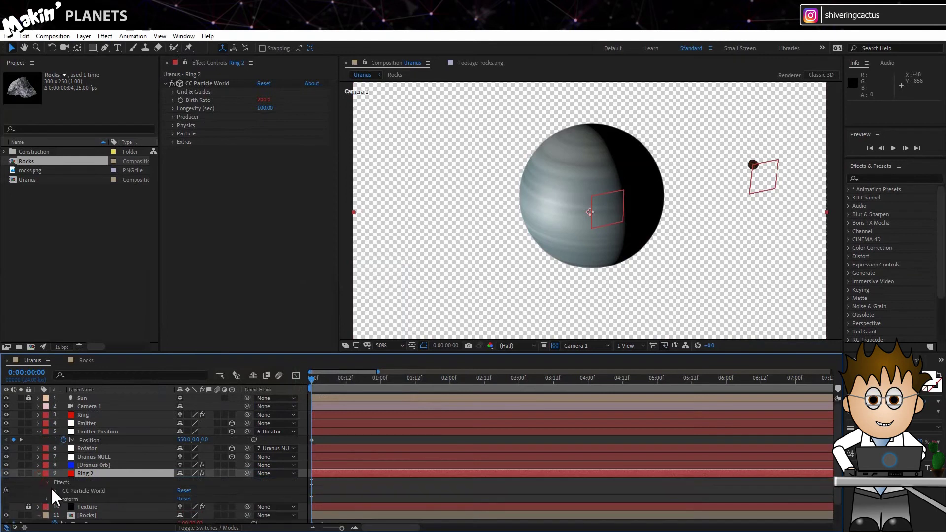
left_click(55, 490)
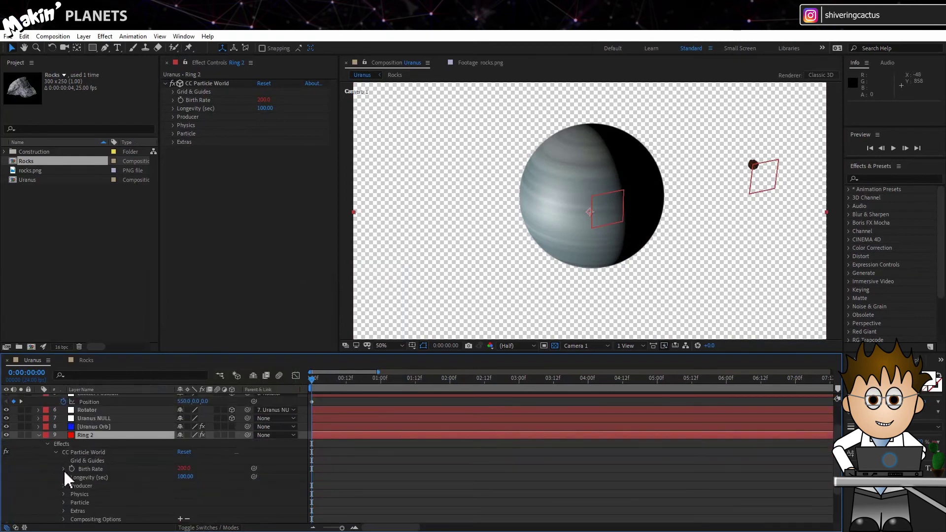
left_click(64, 469)
left_click(660, 476)
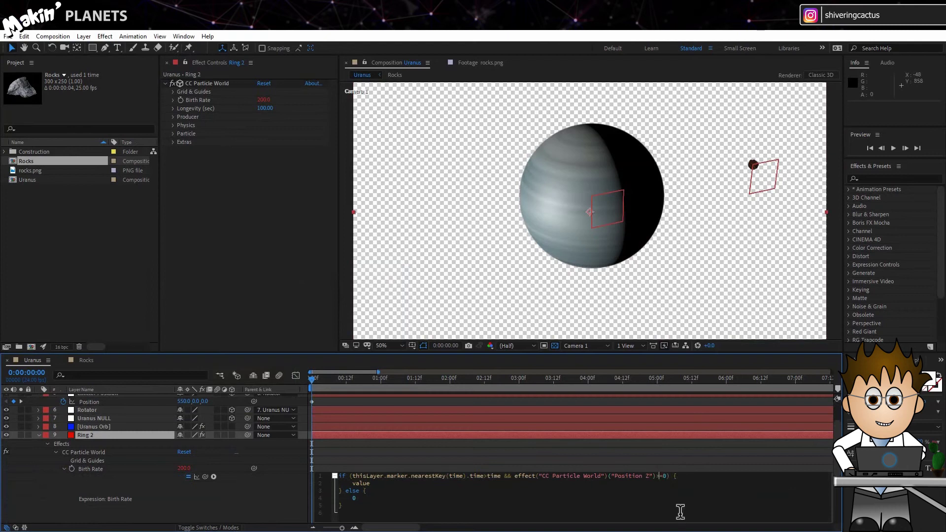
left_click(272, 487)
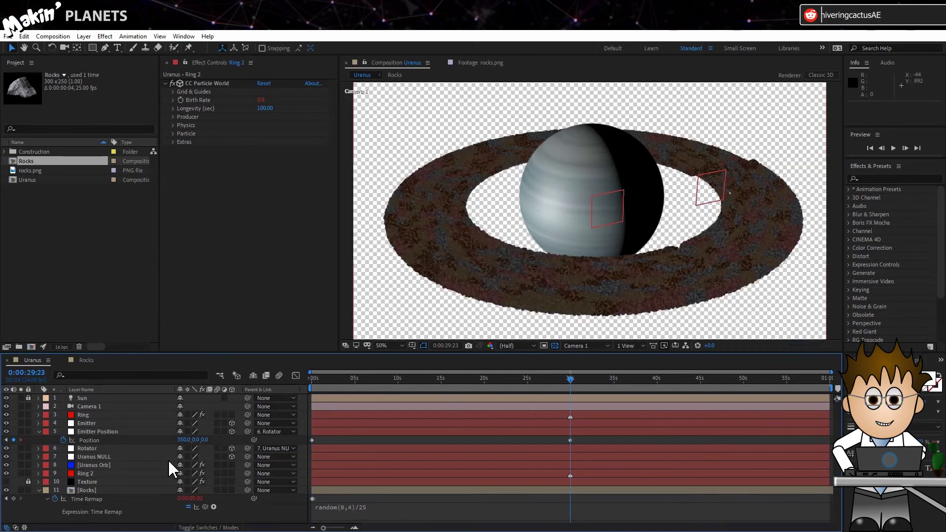
Step: Set Ring's Birth Size to 0.05, then select Ring 2 and jump to the 29:23 keyframe
left_click(103, 415)
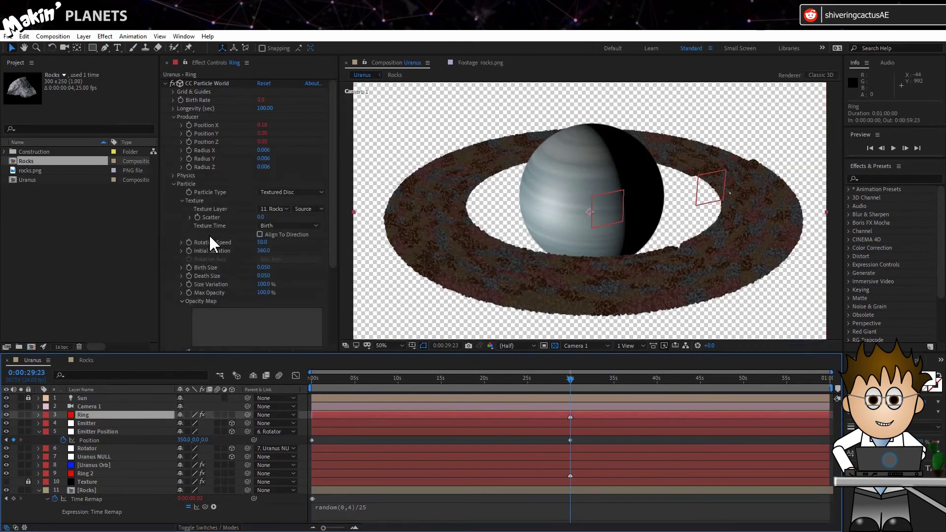
left_click(263, 268)
type("0.05")
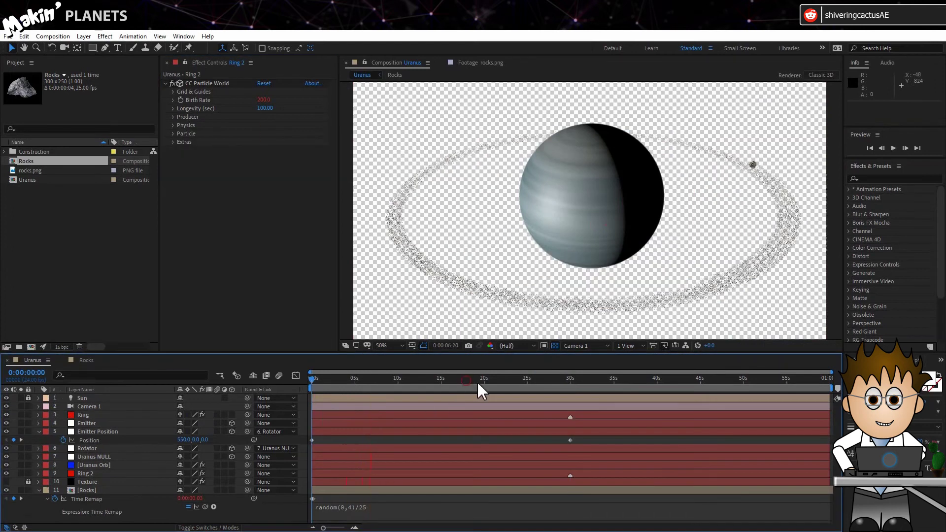
left_click(509, 379)
left_click(20, 439)
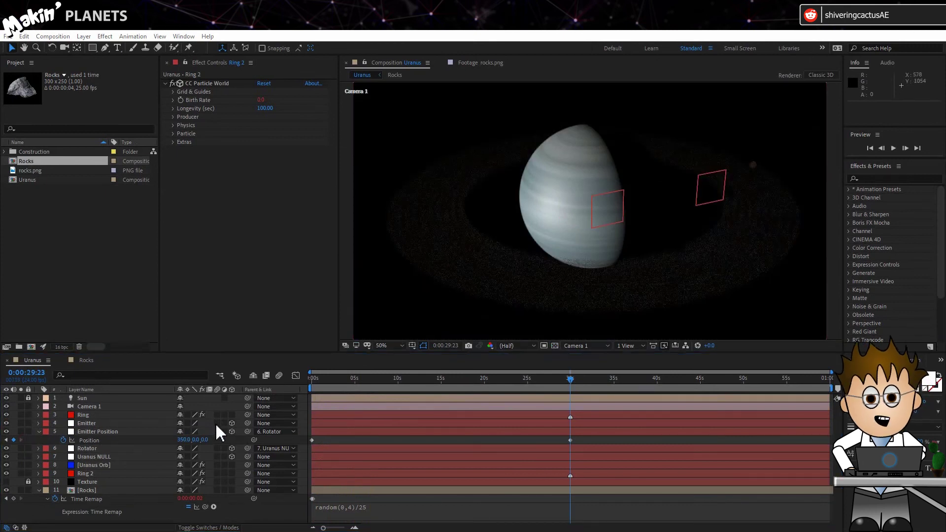
Step: Rotate the Uranus NULL layer to −98° on Z Rotation
left_click(106, 458)
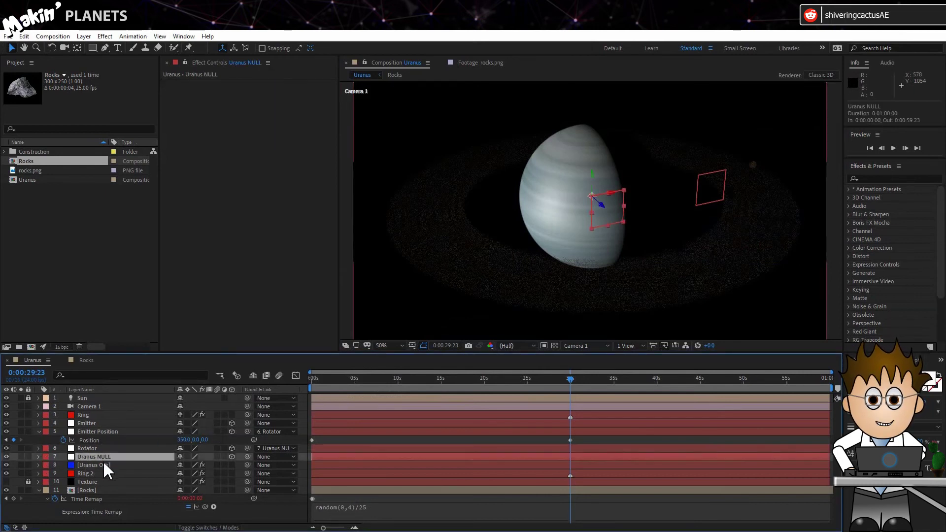
key("r")
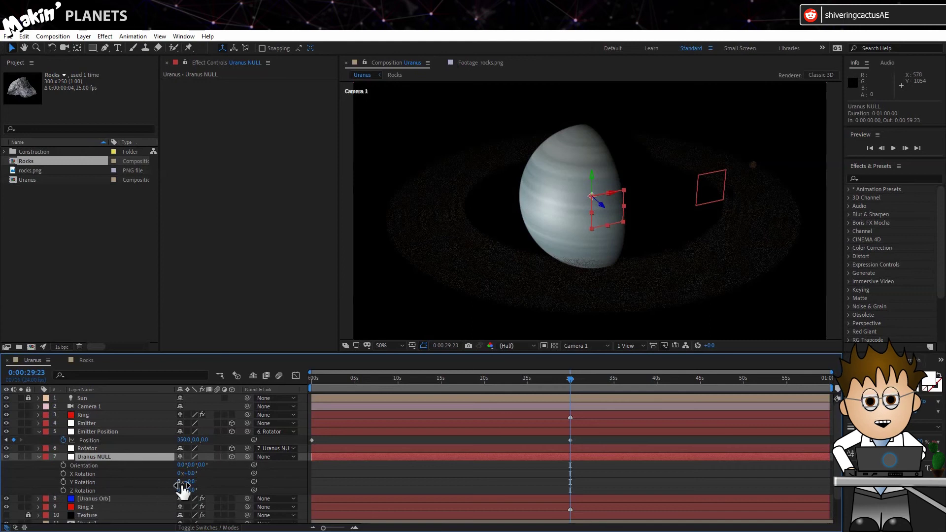
left_click(190, 490)
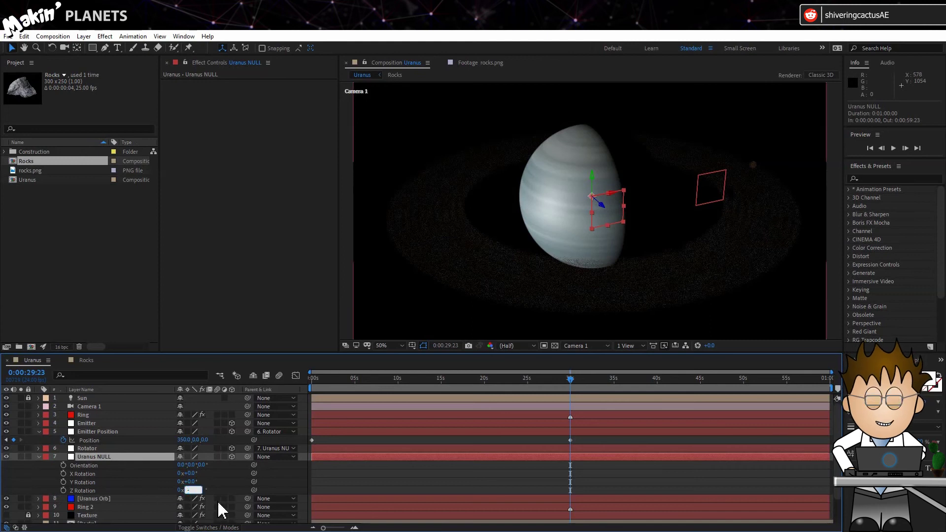
left_click(160, 471)
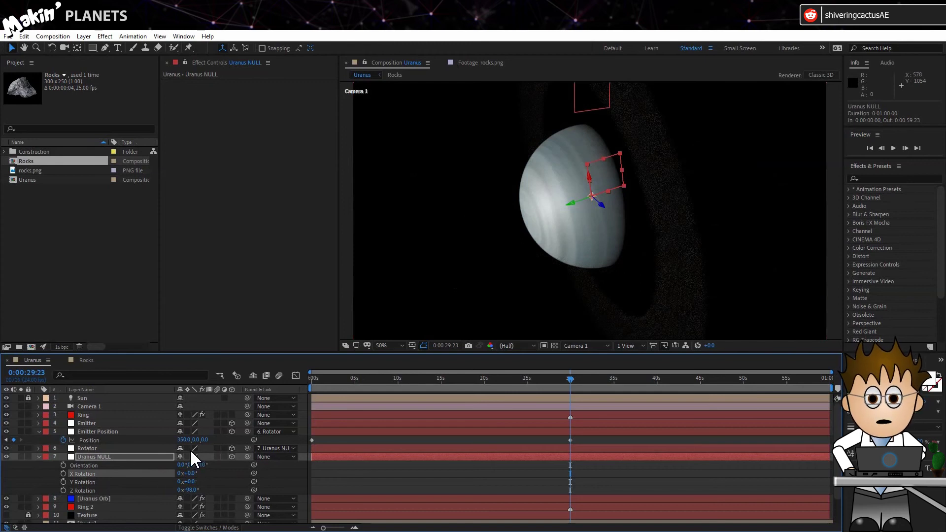
Step: Collapse the layer properties, toggle the transparency grid on and off, and select the Ring layer
key("ctrl+grave")
left_click(554, 347)
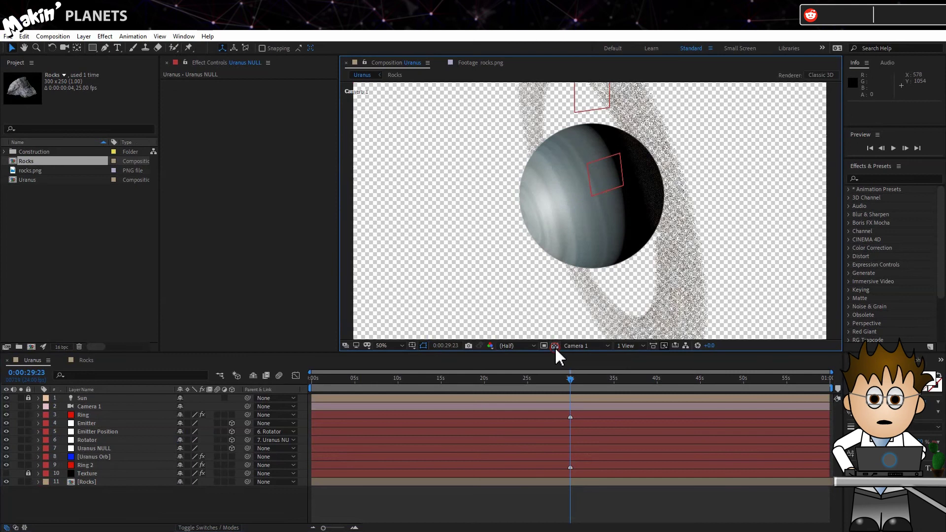
left_click(554, 346)
left_click(81, 415)
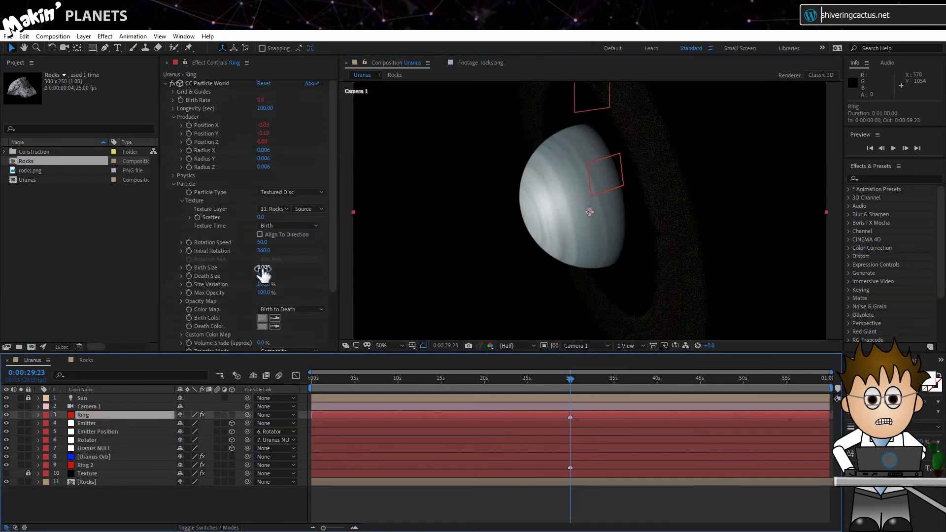
Step: Set the Ring's CC Particle World Birth Size and Death Size both to 0.010
left_click(265, 267)
right_click(284, 312)
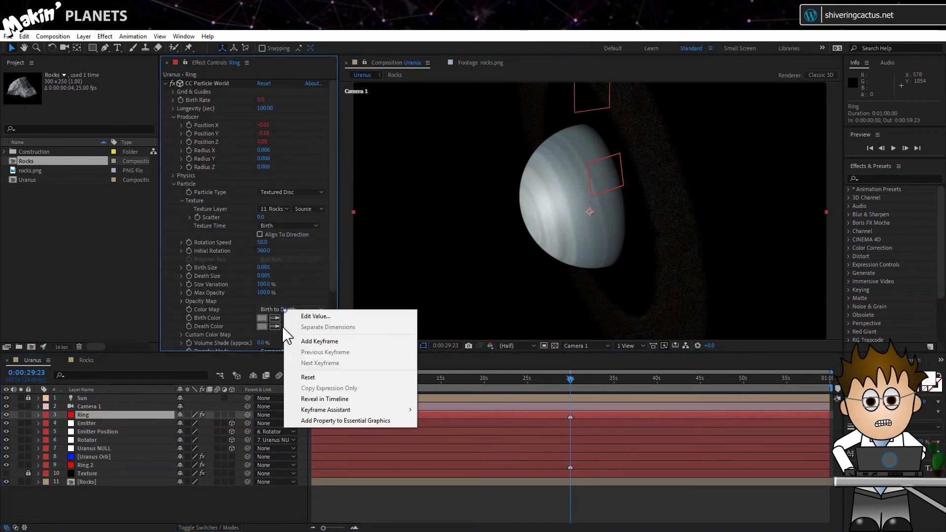
left_click(242, 282)
left_click(264, 267)
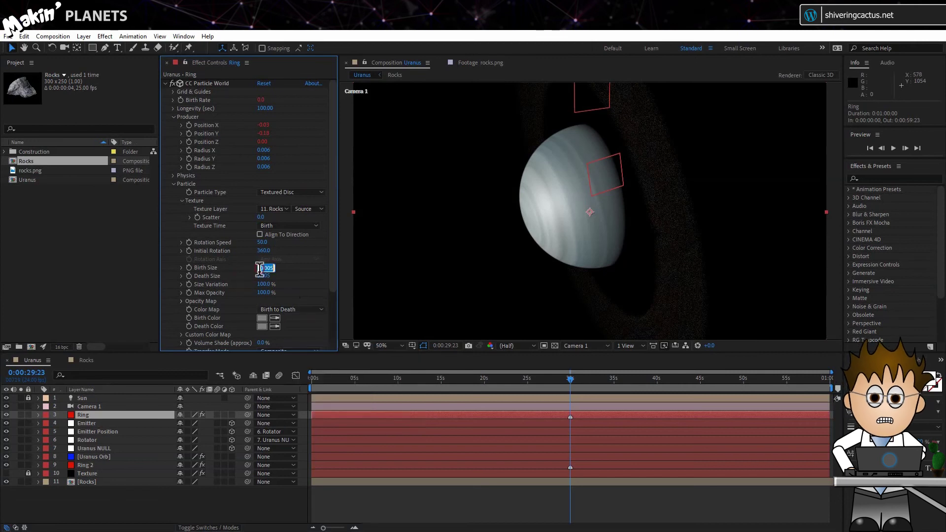
left_click_drag(268, 267, 282, 278)
type("10")
key("Return")
left_click(265, 276)
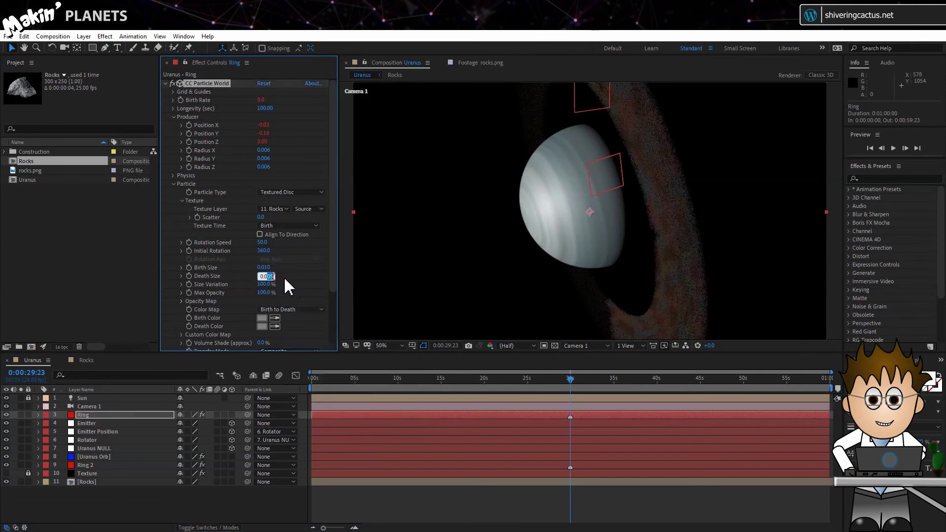
key("Return")
left_click(266, 276)
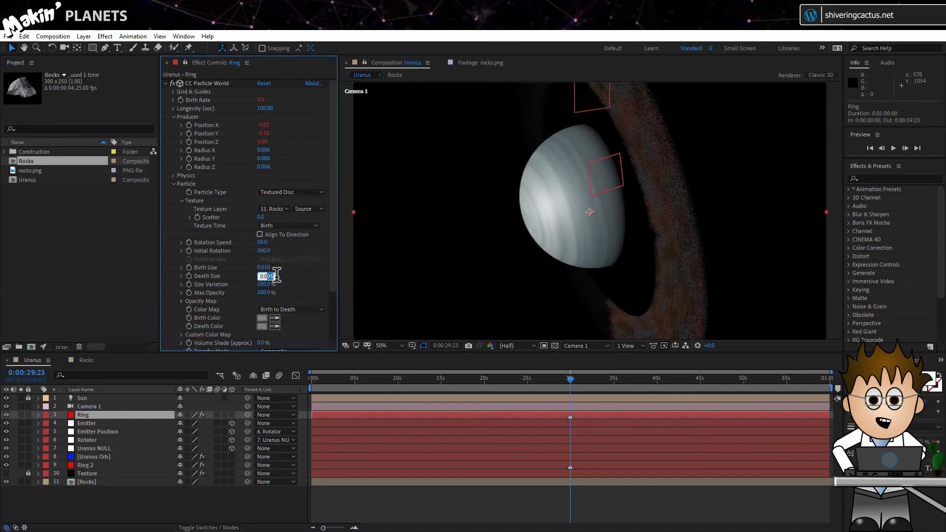
type("0.01")
key("Return")
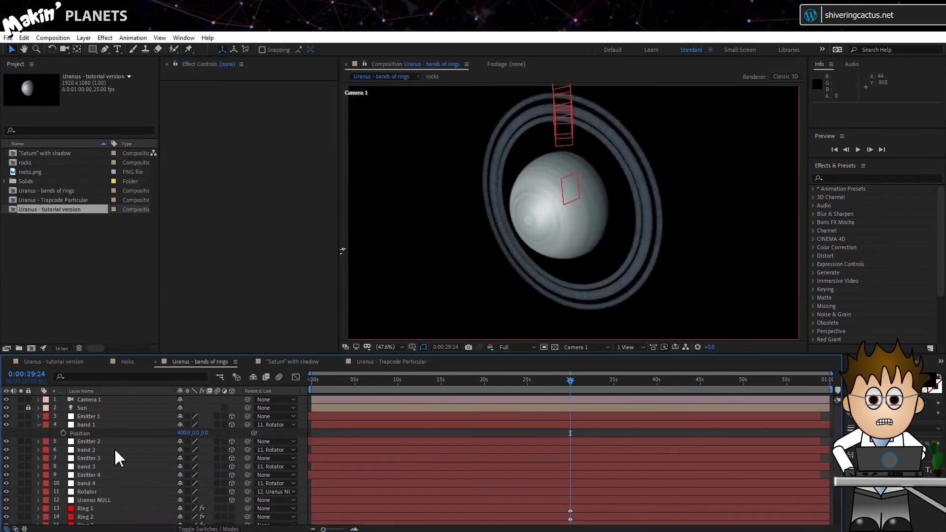
scroll(127, 439, "down", 3)
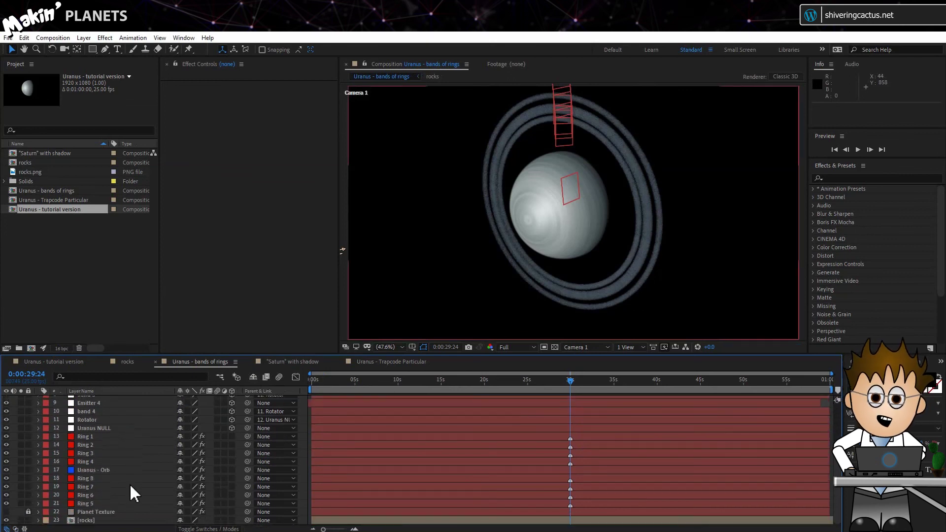
scroll(134, 492, "up", 3)
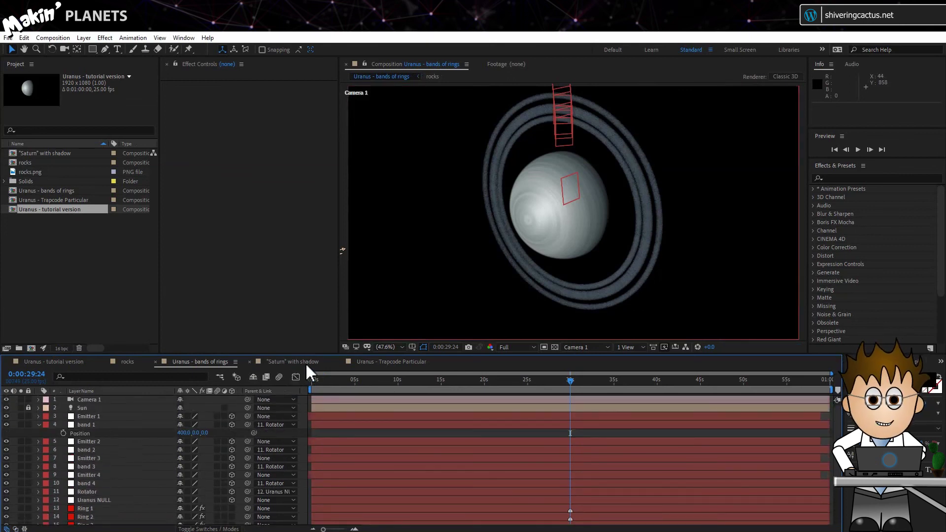